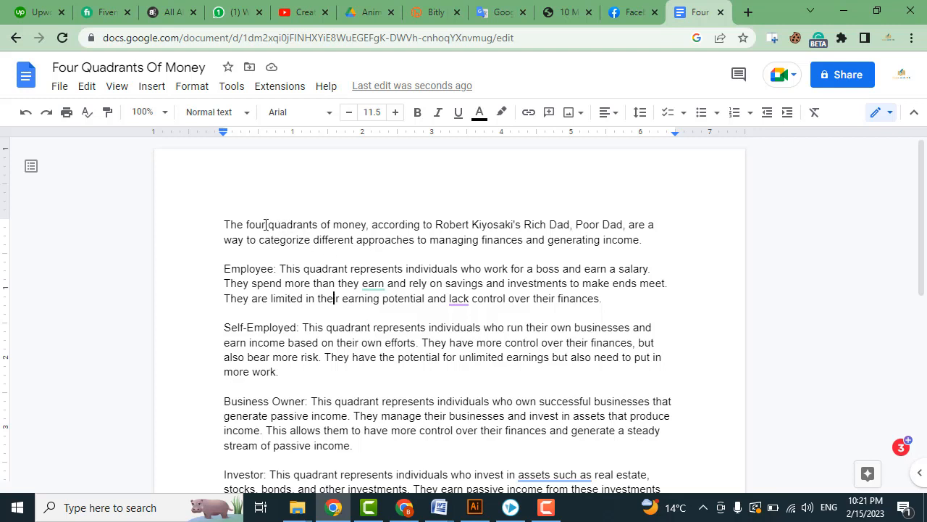
- Bold "four quadrants", "money" and "Robert Kiyosaki's Rich Dad, Poor Dad" in the introductory paragraph
drag(268, 225, 366, 224)
click(433, 273)
drag(247, 225, 319, 224)
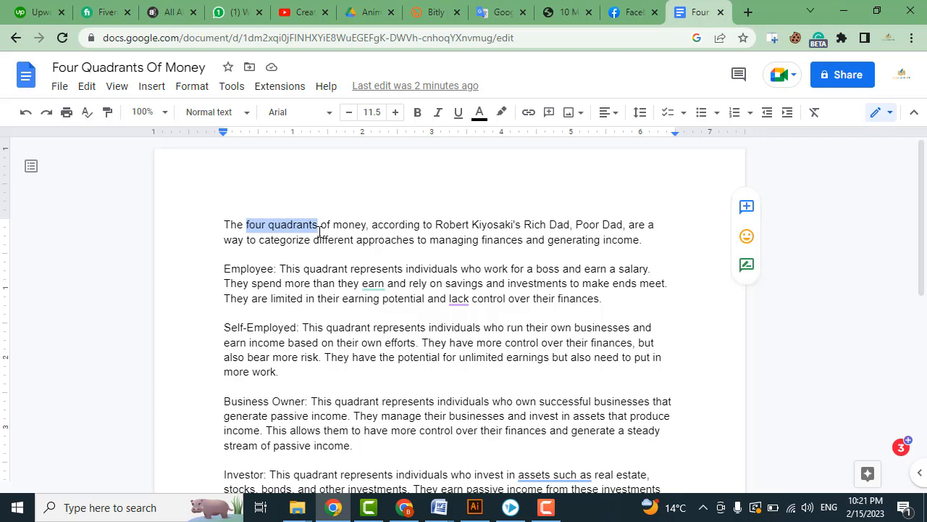
key(ctrl+b)
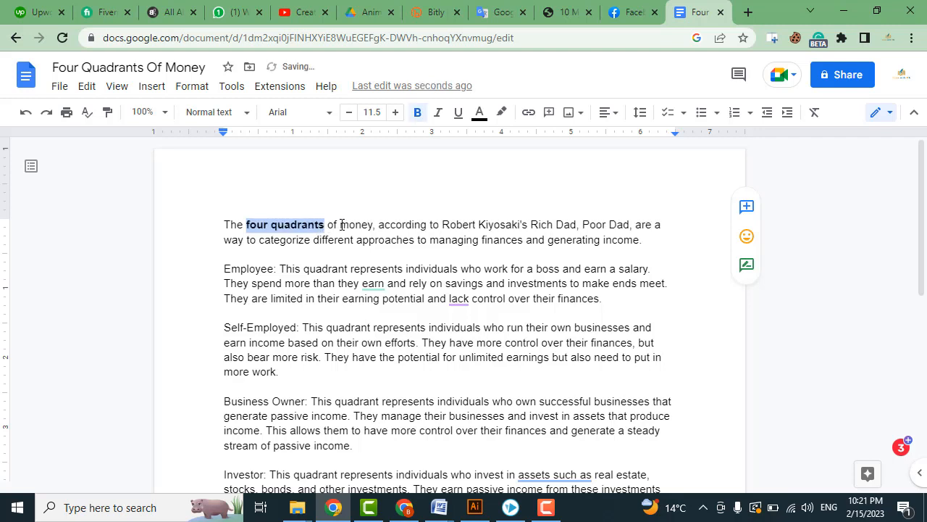
drag(340, 225, 374, 225)
key(ctrl+b)
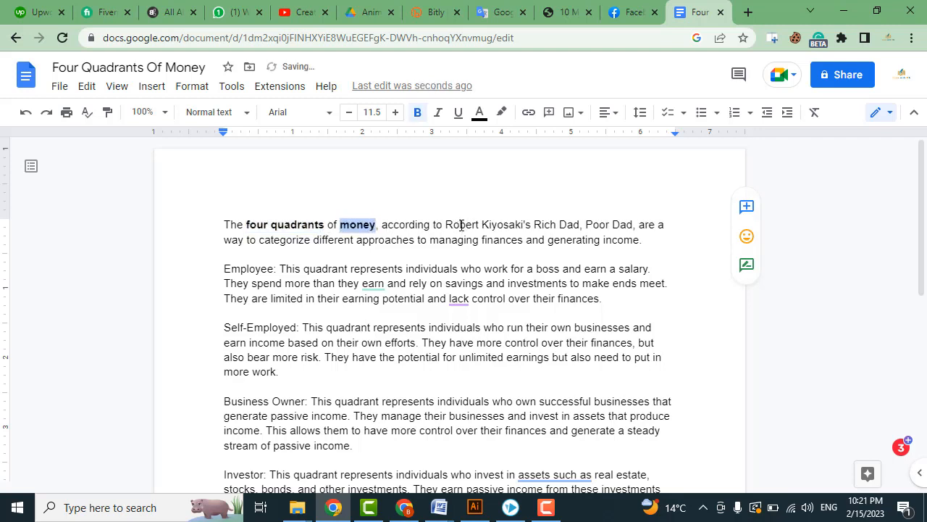
drag(449, 225, 633, 226)
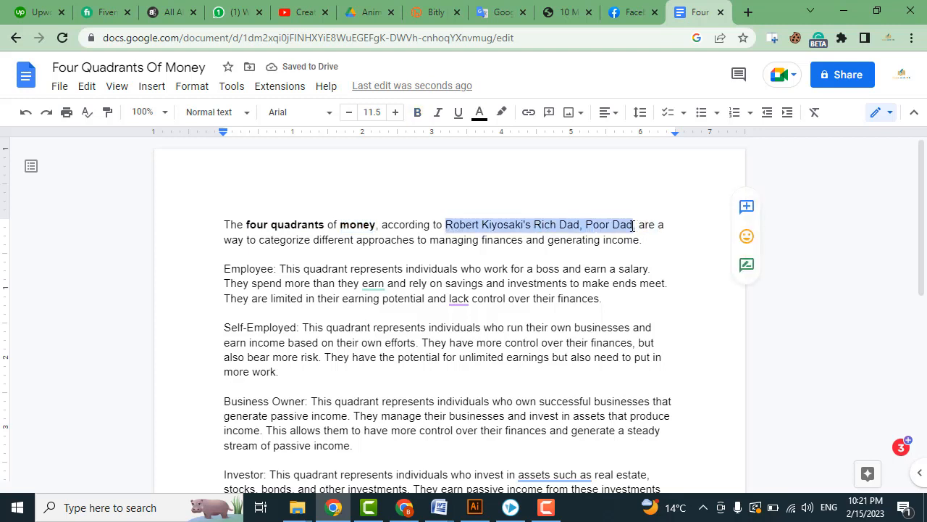
key(ctrl+b)
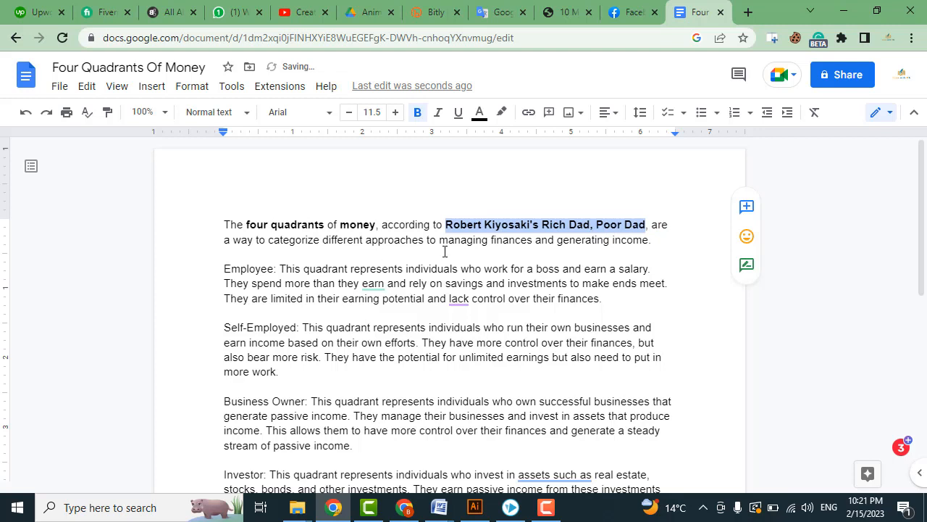
- Bold "finances" and "income." at the end of the introductory paragraph
double_click(492, 239)
key(ctrl+b)
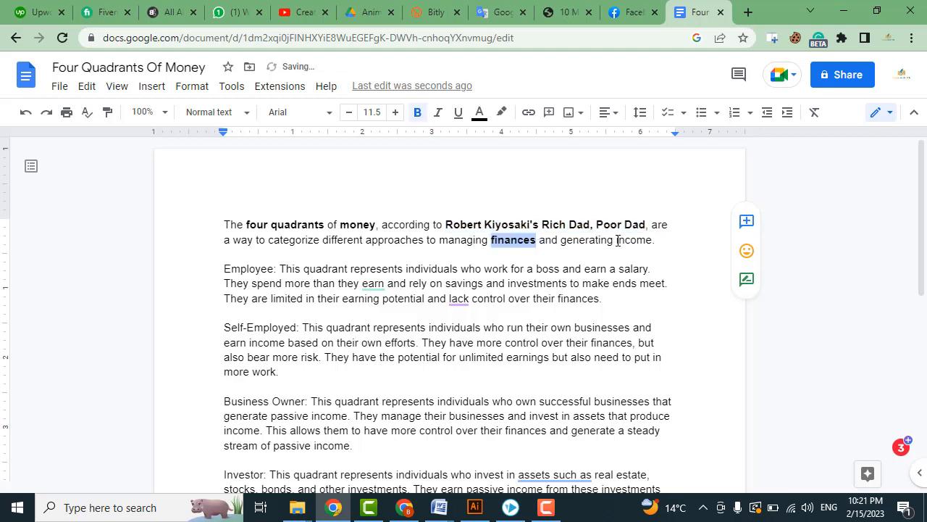
double_click(617, 239)
shift+click(657, 240)
key(ctrl+b)
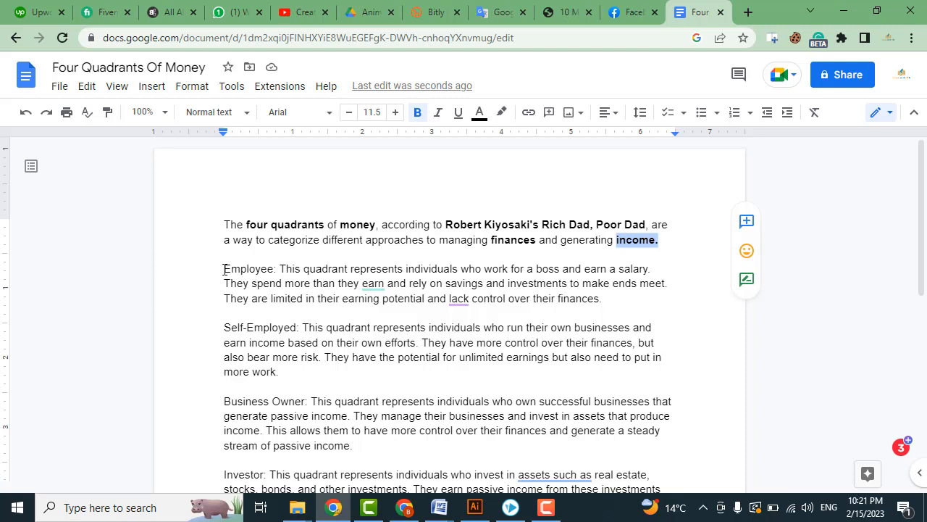
- Bold the "Employee:" label and the words "individuals", "boss" and "salary." in that paragraph's first sentence
drag(224, 268, 281, 268)
key(ctrl+b)
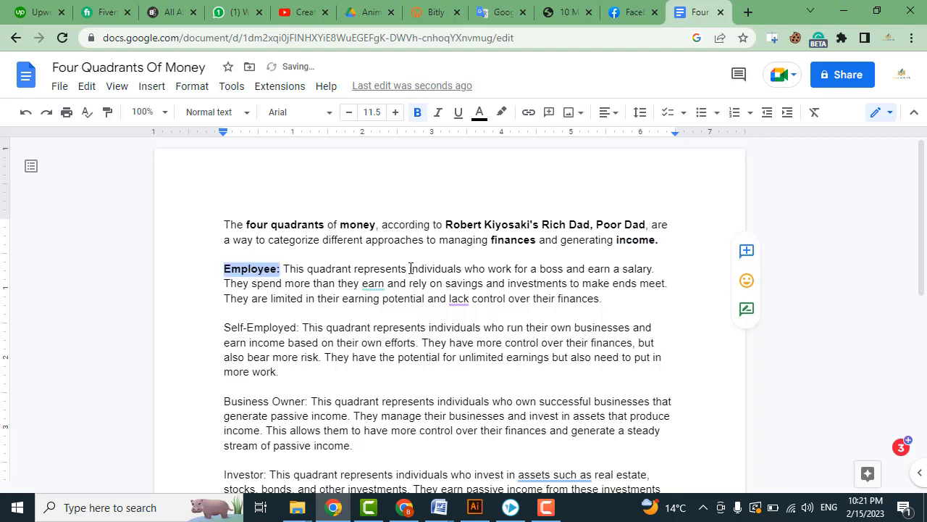
drag(411, 269, 463, 269)
key(ctrl+b)
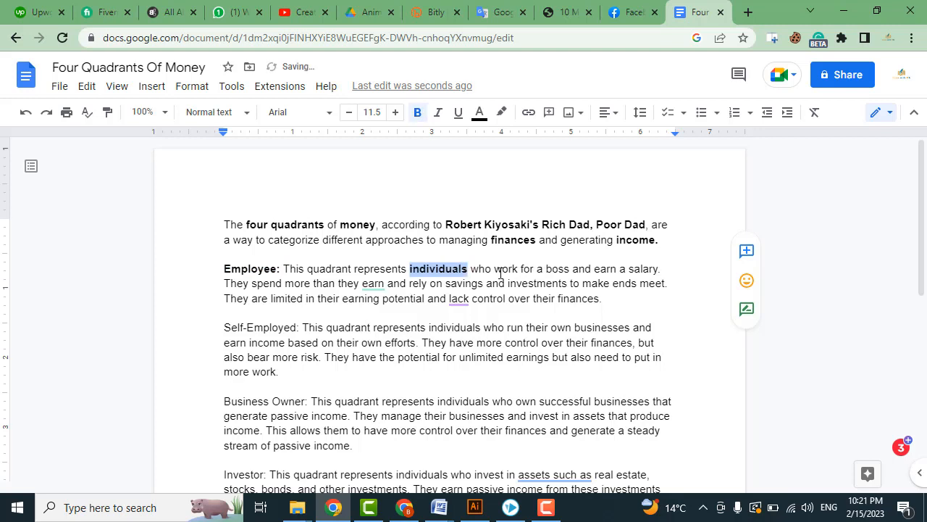
drag(546, 268, 573, 268)
key(ctrl+b)
drag(631, 269, 670, 272)
key(ctrl+b)
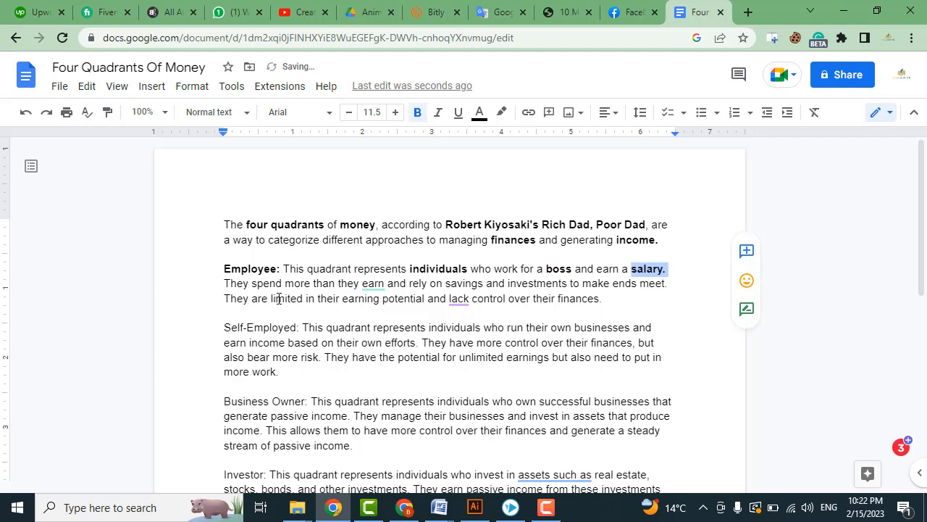
- Bold "spend", "earn" and "savings and investments" in the second sentence of the Employee paragraph
drag(250, 284, 288, 284)
key(ctrl+b)
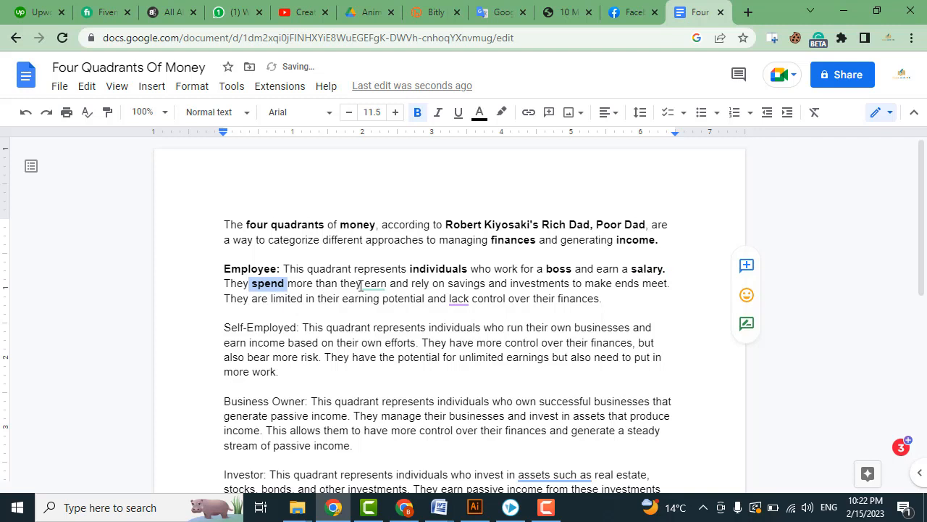
double_click(387, 284)
key(ctrl+b)
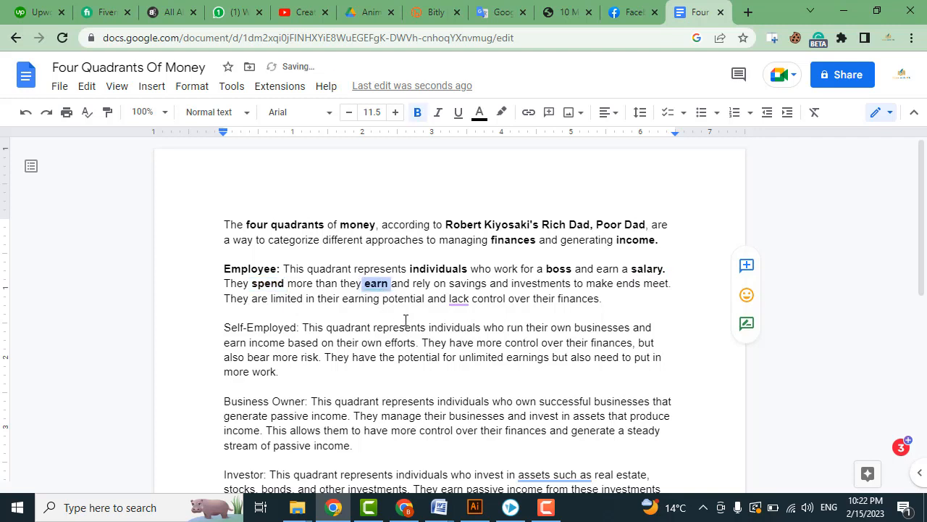
drag(448, 283, 579, 284)
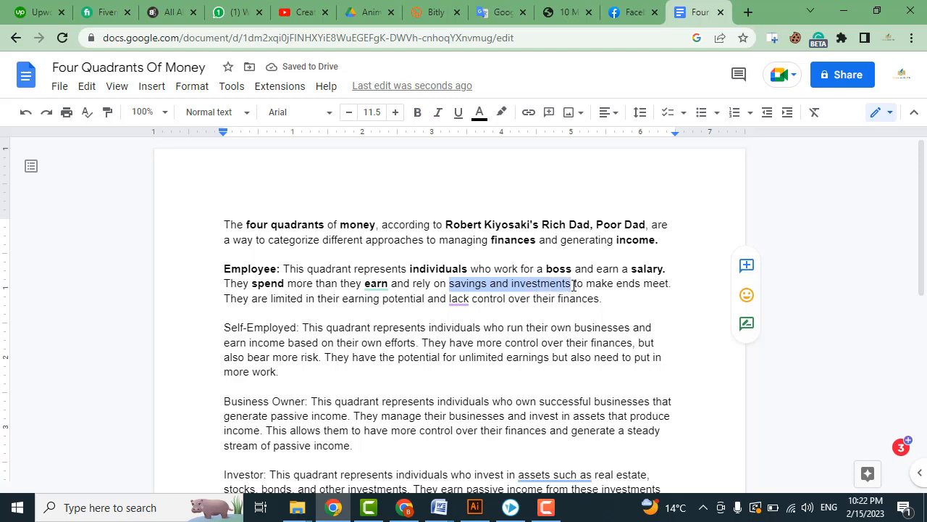
key(ctrl+b)
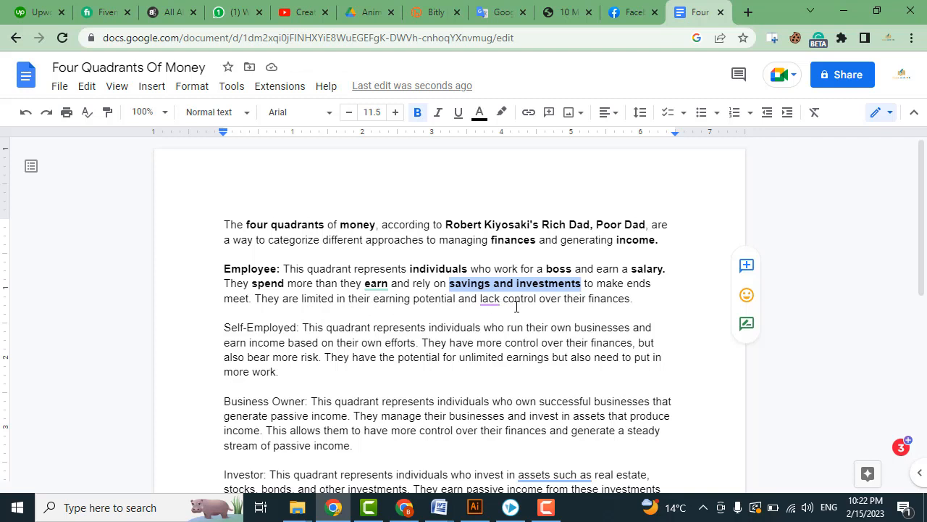
- Bold "finances." and "limited" in the last sentence of the Employee paragraph
double_click(607, 298)
shift+click(635, 299)
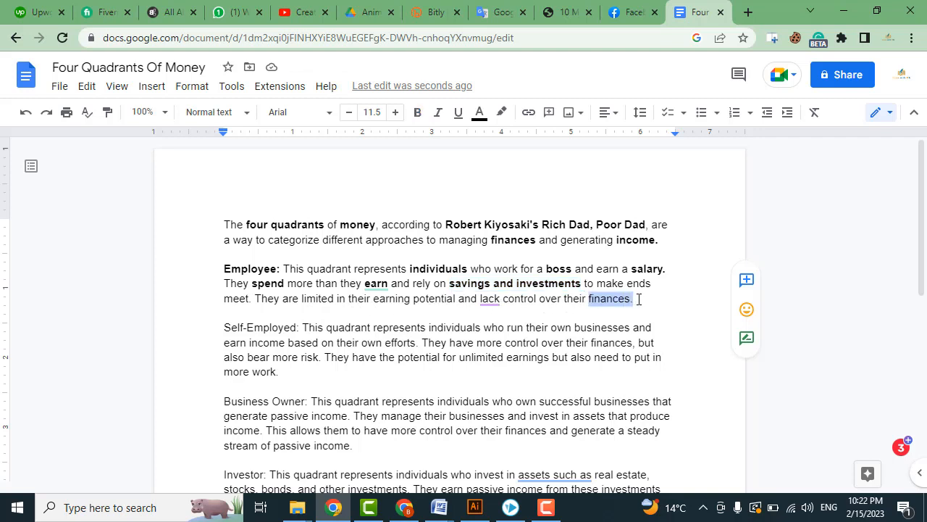
key(ctrl+b)
drag(300, 299, 339, 300)
key(ctrl+b)
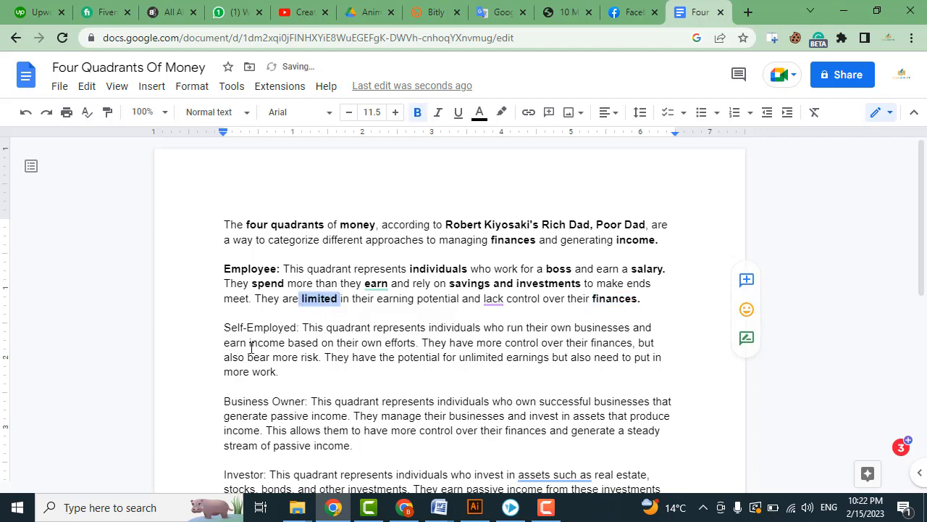
- Bold the "Self-Employed:" label and the phrases "own businesses" and "own efforts." in its first sentence
drag(224, 328, 303, 327)
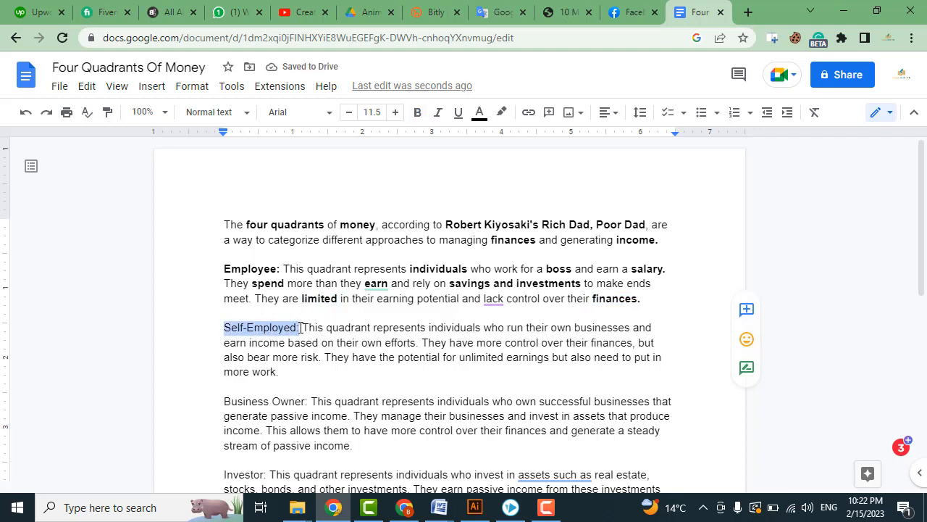
key(ctrl+b)
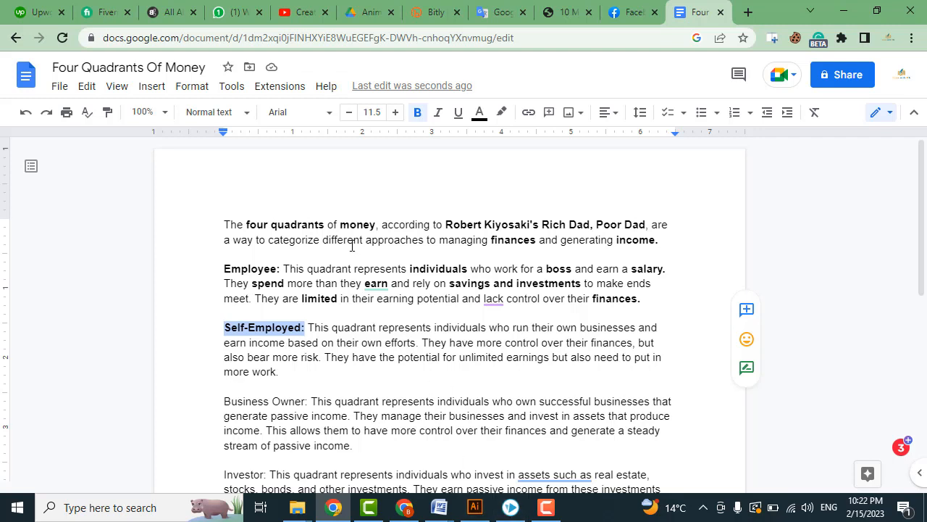
scroll(357, 354, down, 2)
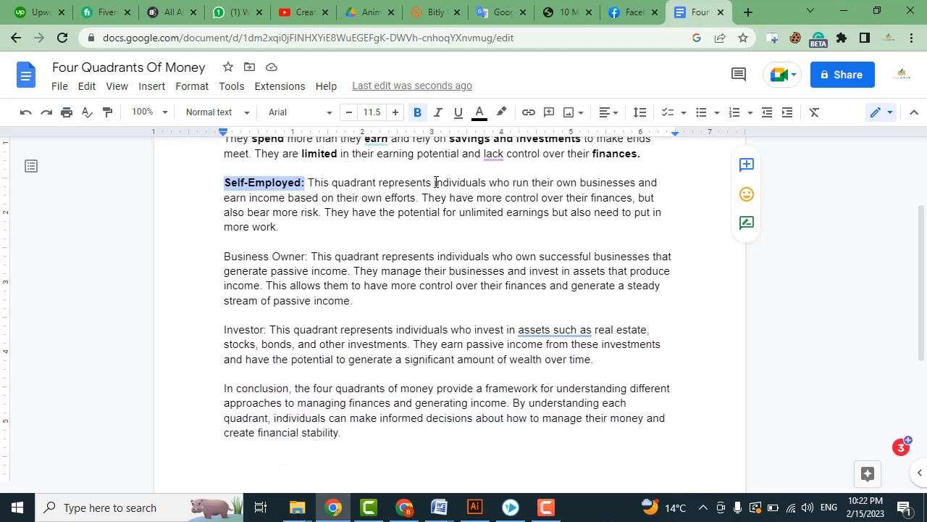
drag(557, 183, 636, 183)
key(ctrl+b)
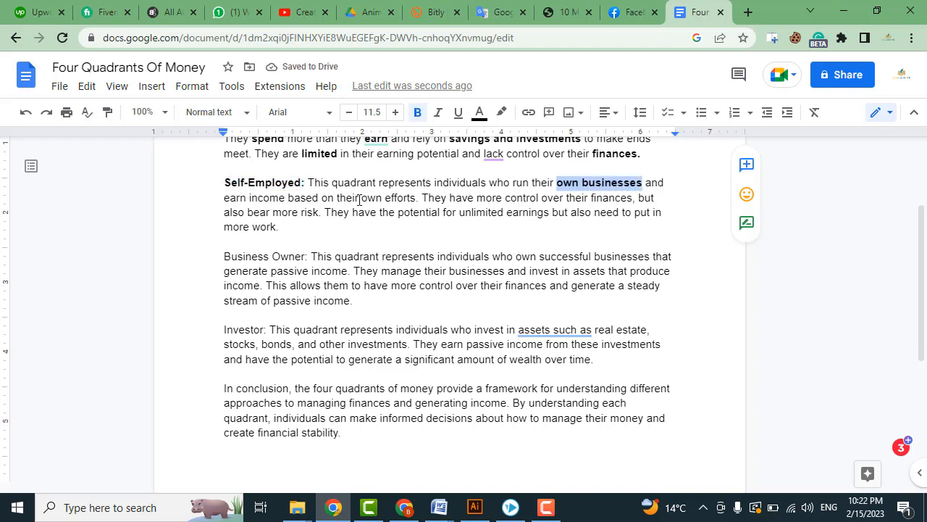
drag(362, 198, 424, 199)
key(ctrl+b)
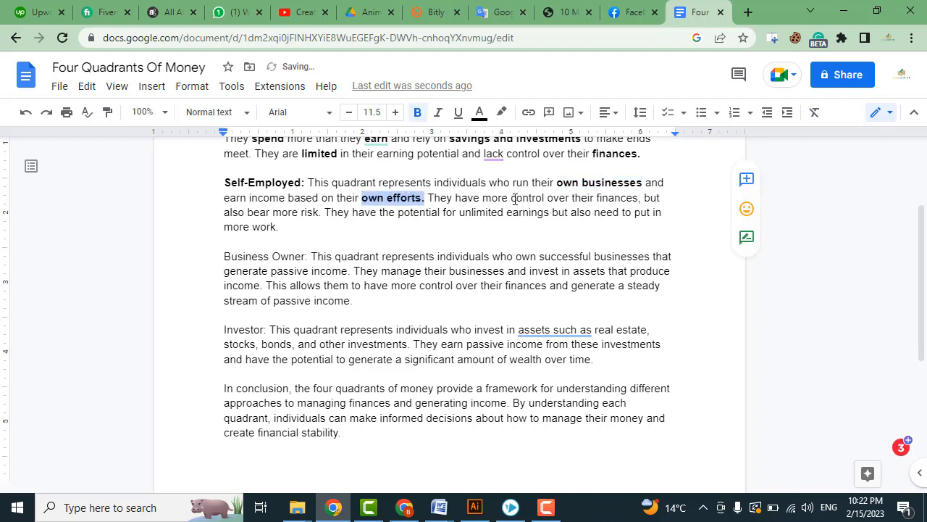
- Bold "control over their finances,", "risk." and "unlimited earnings" in the rest of the Self-Employed paragraph
drag(511, 197, 652, 200)
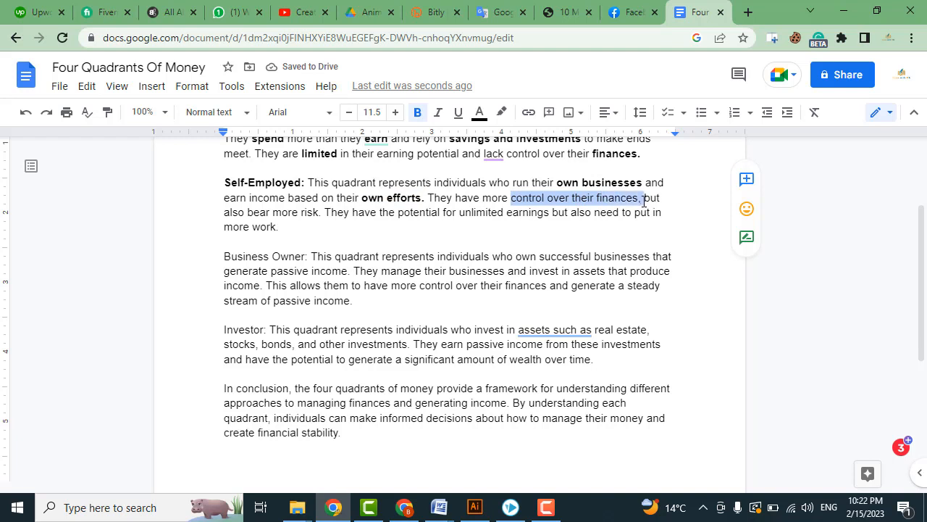
key(ctrl+b)
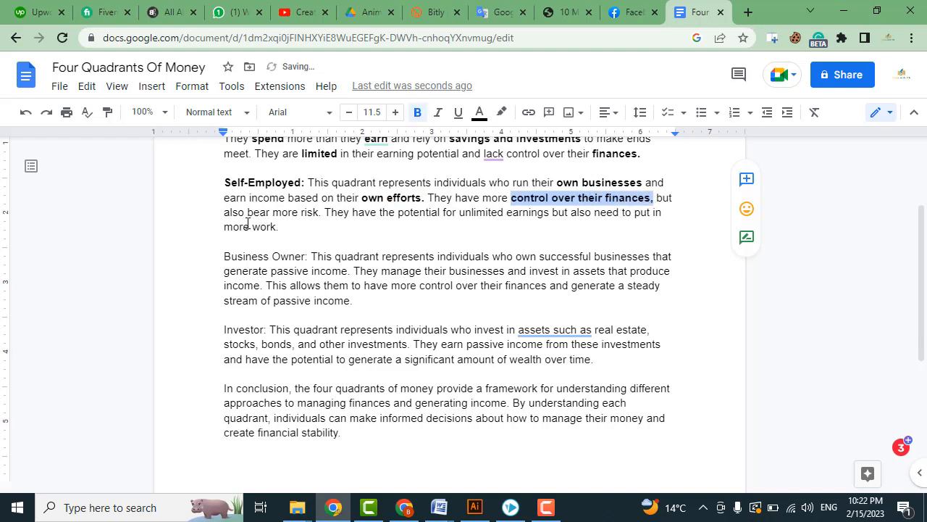
double_click(311, 212)
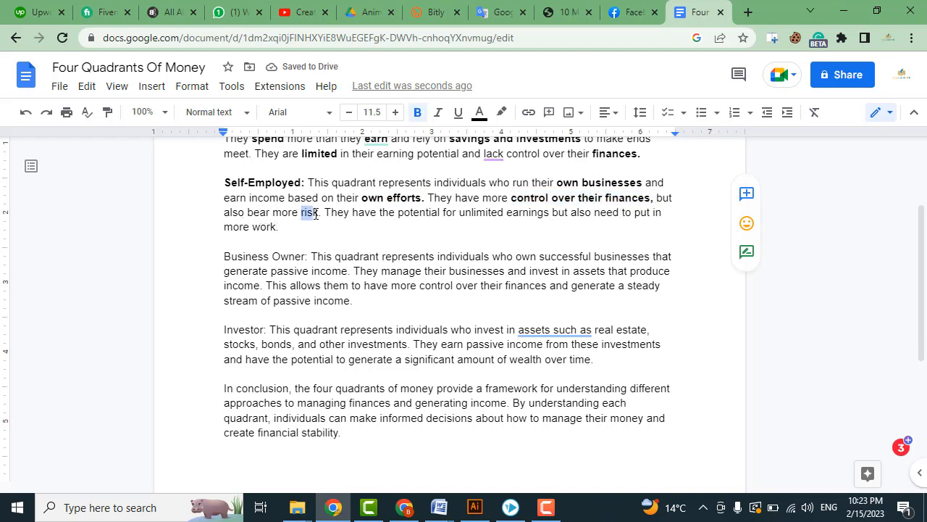
drag(323, 214, 325, 217)
key(ctrl+b)
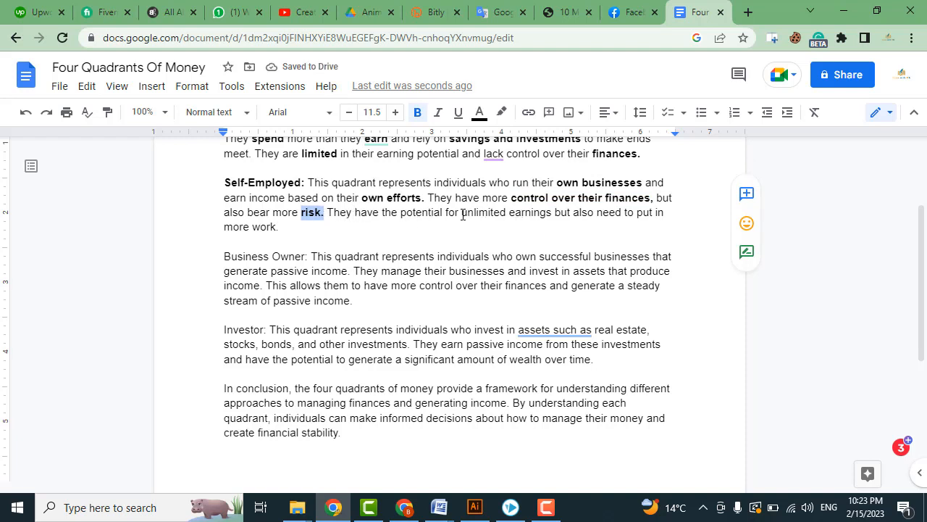
drag(460, 213, 554, 215)
key(ctrl+b)
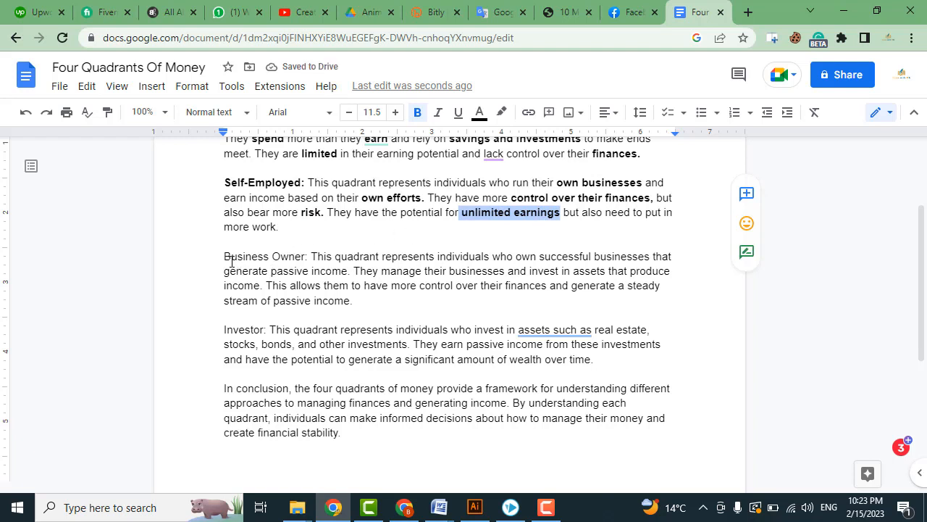
- Bold the "Business Owner:" label and the phrases "successful businesses" and "passive income." in its first sentence
drag(224, 255, 314, 255)
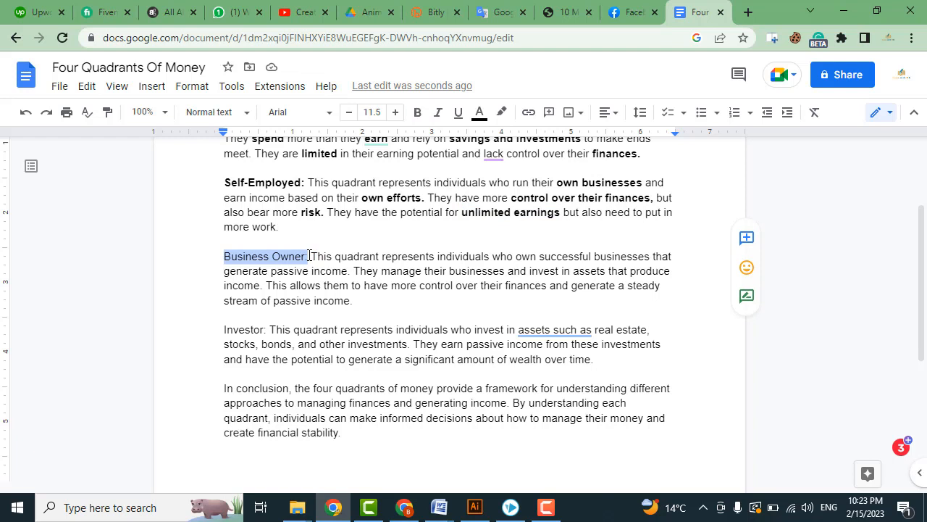
key(ctrl+b)
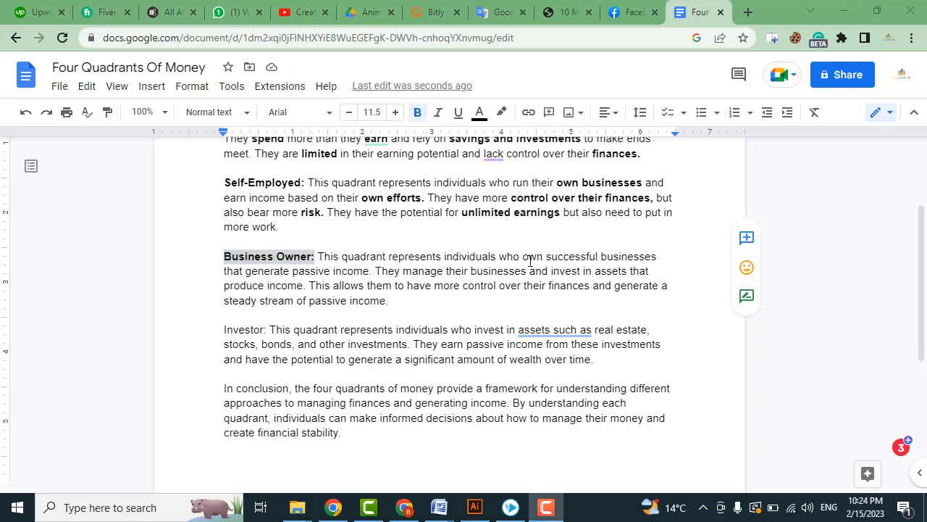
drag(563, 254, 665, 252)
key(ctrl+b)
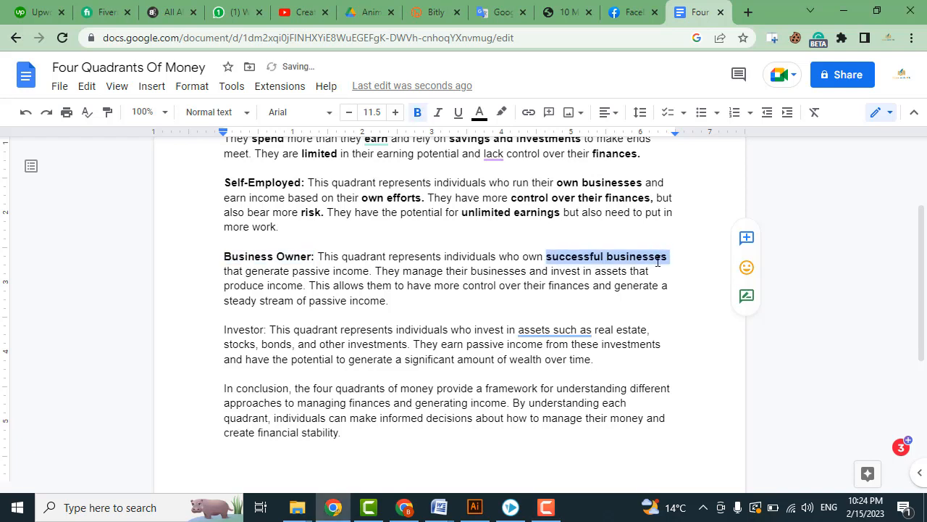
drag(293, 271, 376, 272)
key(ctrl+b)
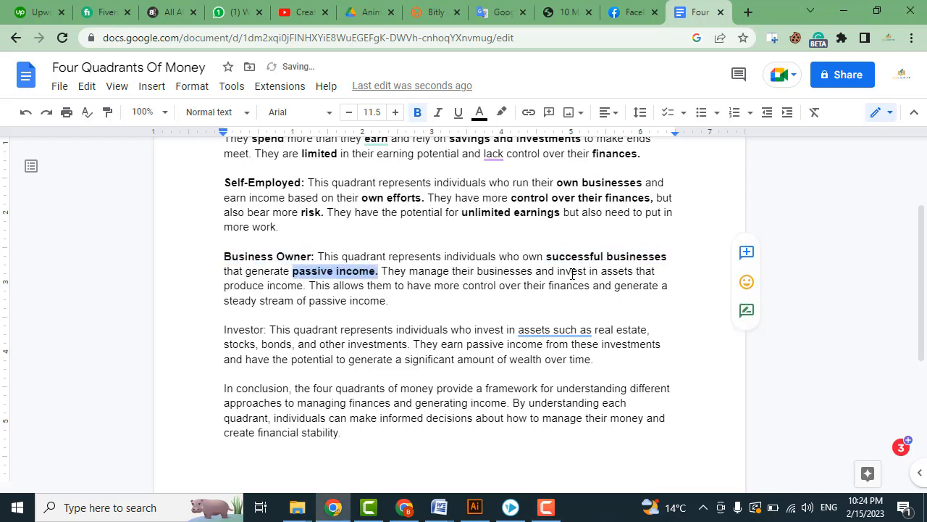
- Bold "invest in assets", "income", "control over their finances" and the final "passive income." in the Business Owner paragraph
drag(556, 272, 637, 272)
key(ctrl+b)
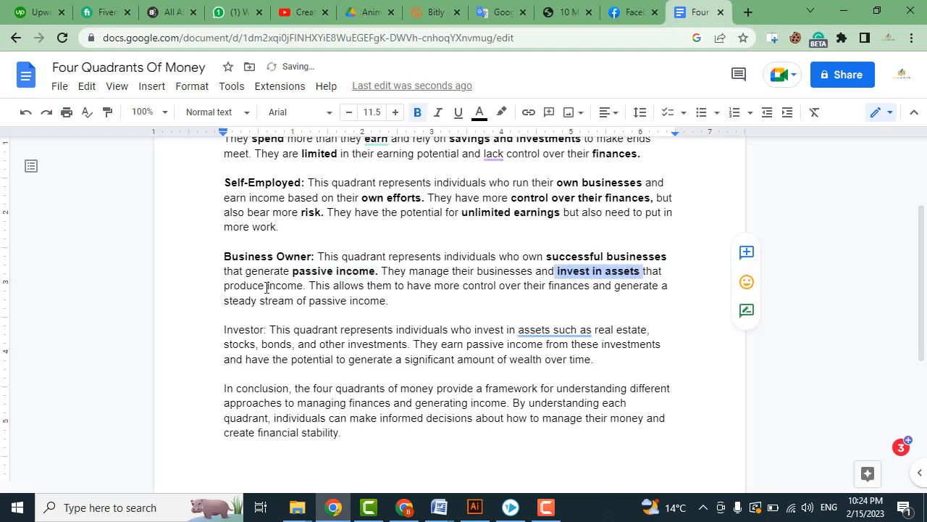
drag(267, 287, 307, 287)
key(ctrl+b)
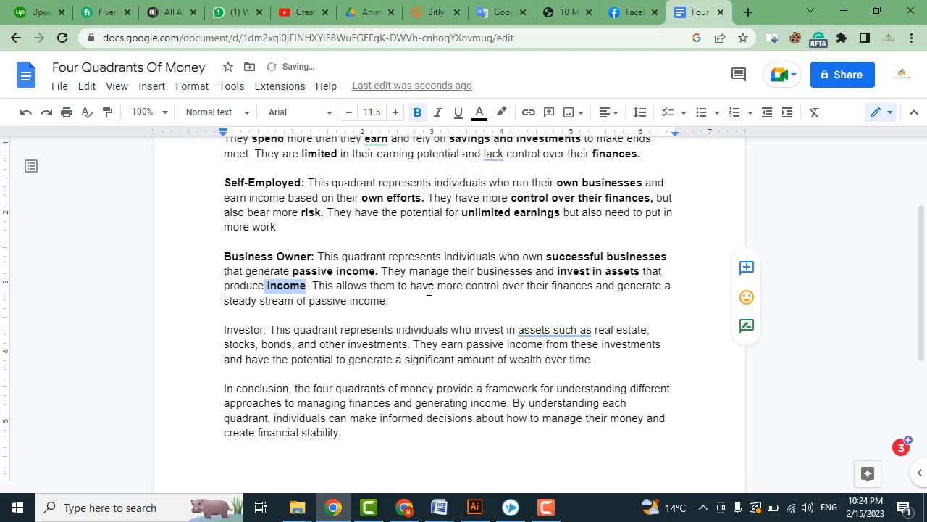
drag(477, 288, 593, 288)
key(ctrl+b)
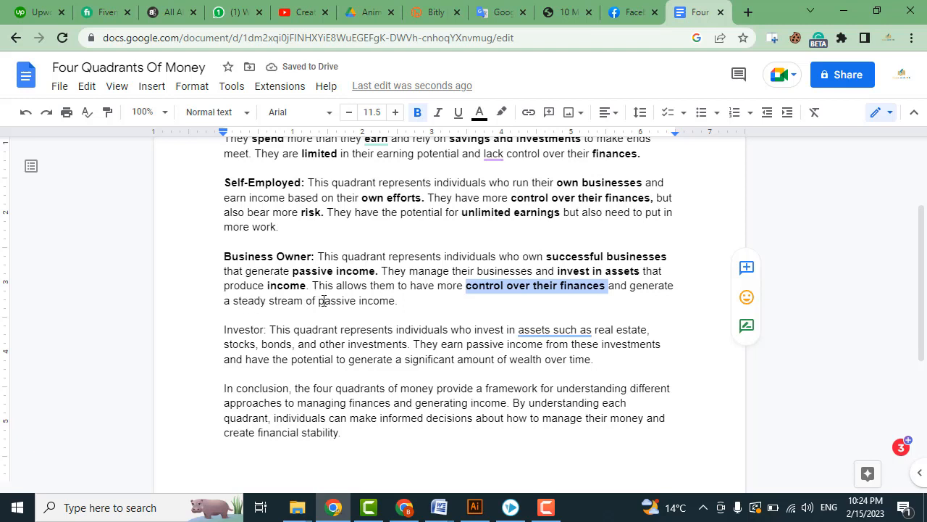
drag(319, 302, 401, 302)
key(ctrl+b)
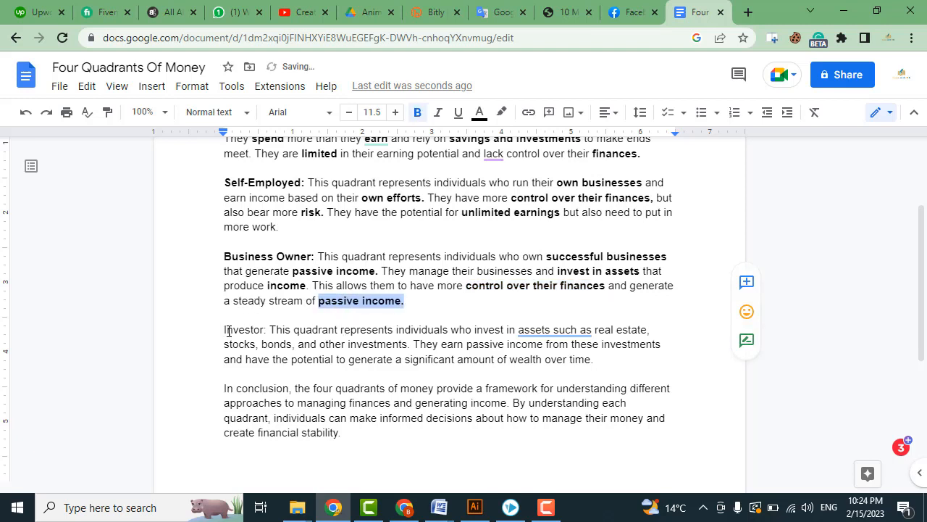
- Bold the "Investor:" label and the phrases "individuals" and "assets such as real estate," in its first sentence
drag(226, 331, 273, 330)
key(ctrl+b)
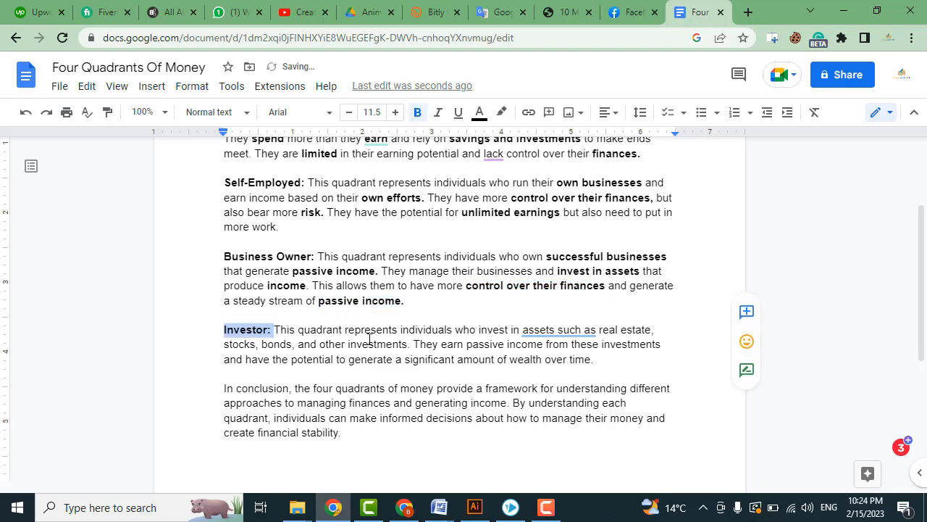
drag(398, 330, 459, 330)
key(ctrl+b)
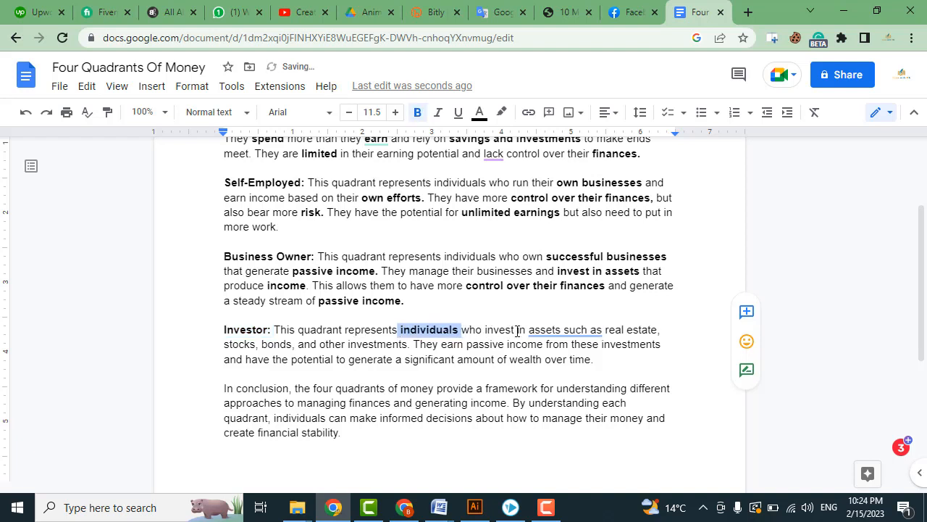
mouse_move(529, 331)
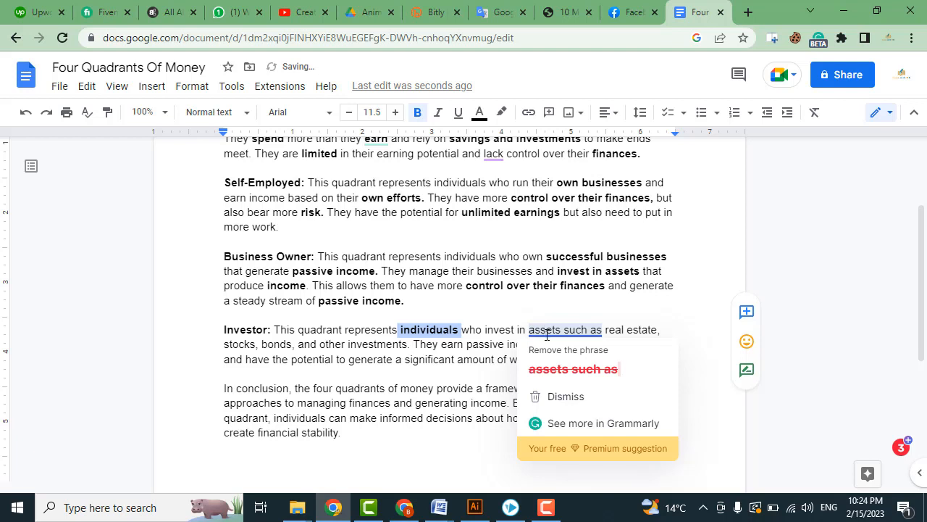
key(Up)
drag(527, 331, 670, 331)
key(ctrl+b)
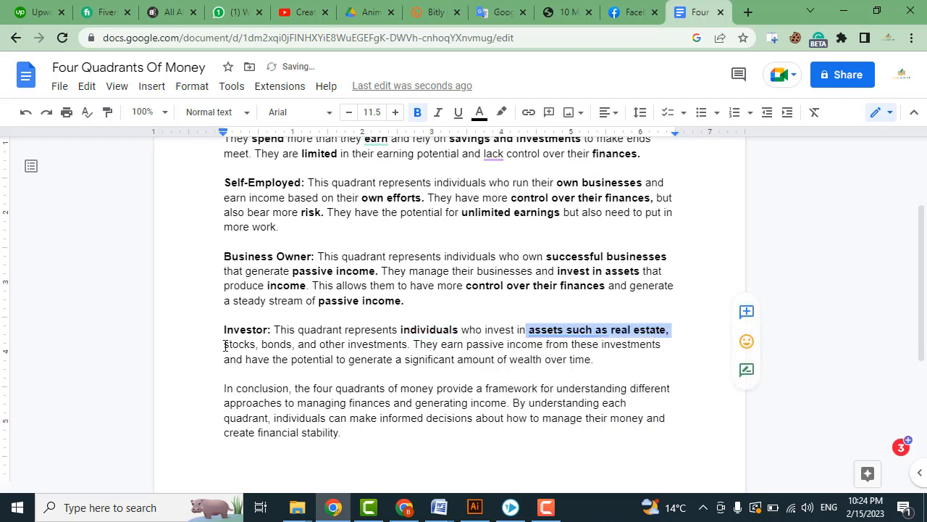
- Bold "stocks, bonds, and other investments.", "generate" and "wealth over time." in the rest of the Investor paragraph
drag(224, 344, 426, 346)
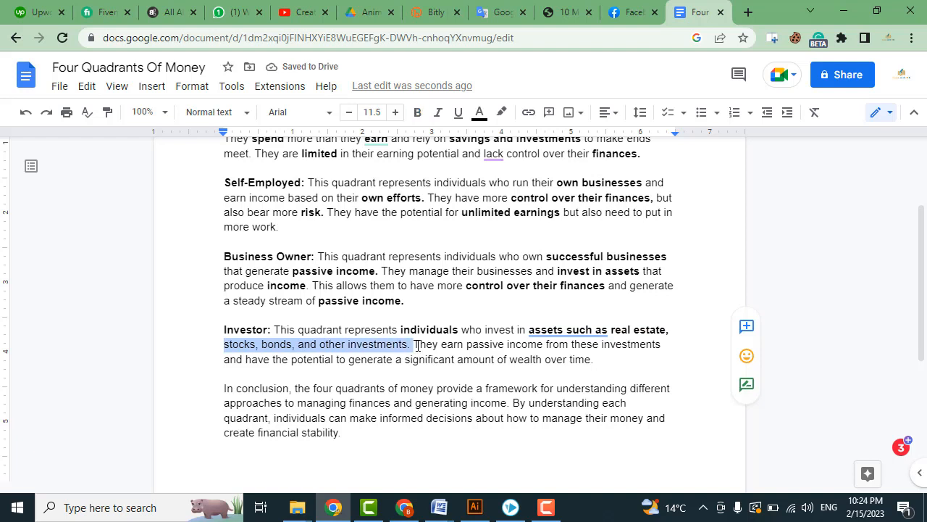
key(ctrl+b)
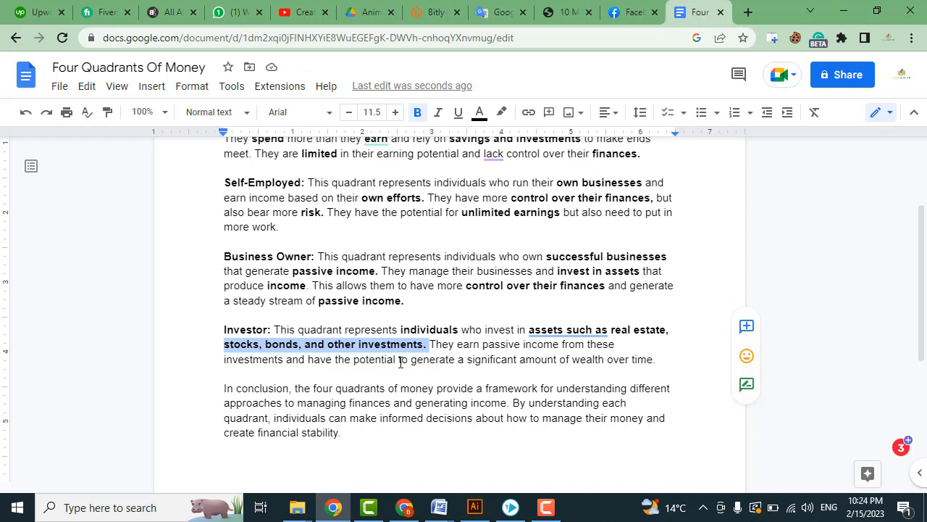
drag(411, 360, 459, 360)
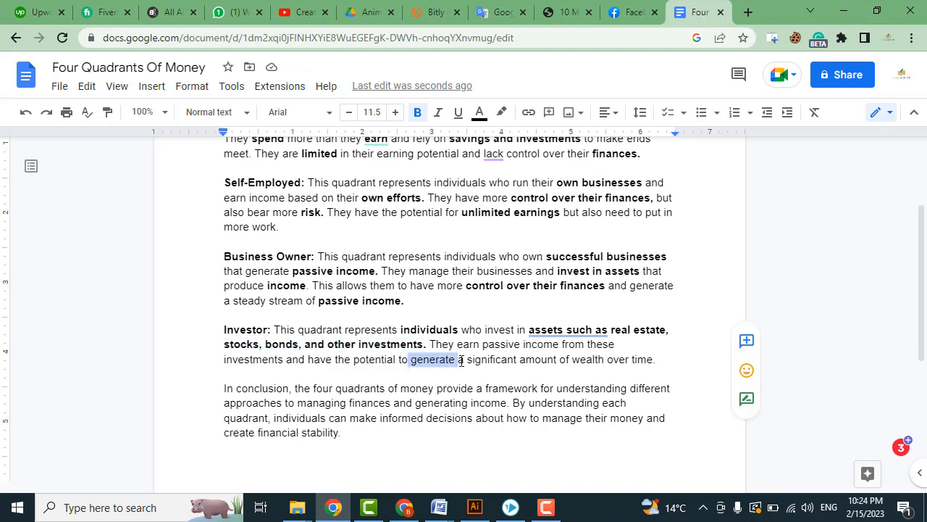
key(ctrl+b)
drag(576, 360, 687, 362)
scroll(264, 408, down, 4)
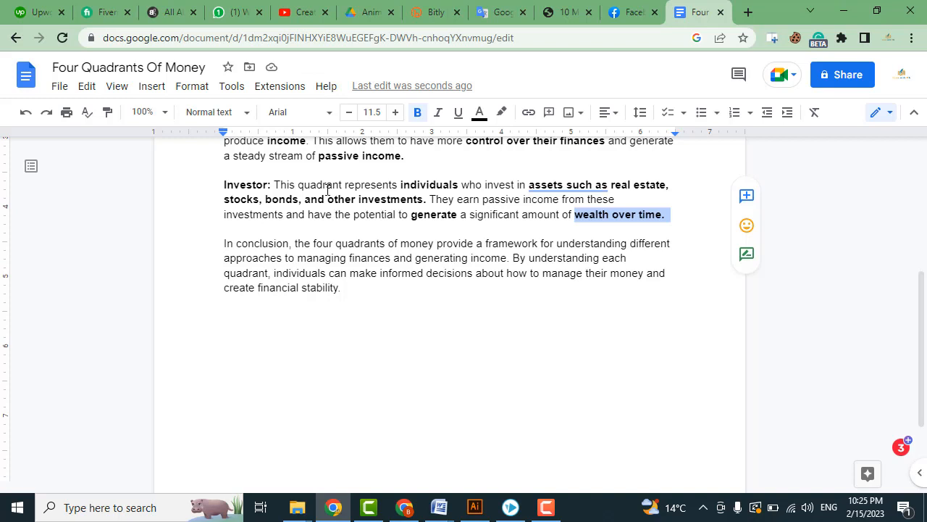
- Review the introduction and the four quadrant paragraphs of the document with their bolded key phrases
scroll(327, 190, up, 4)
scroll(342, 276, down, 1)
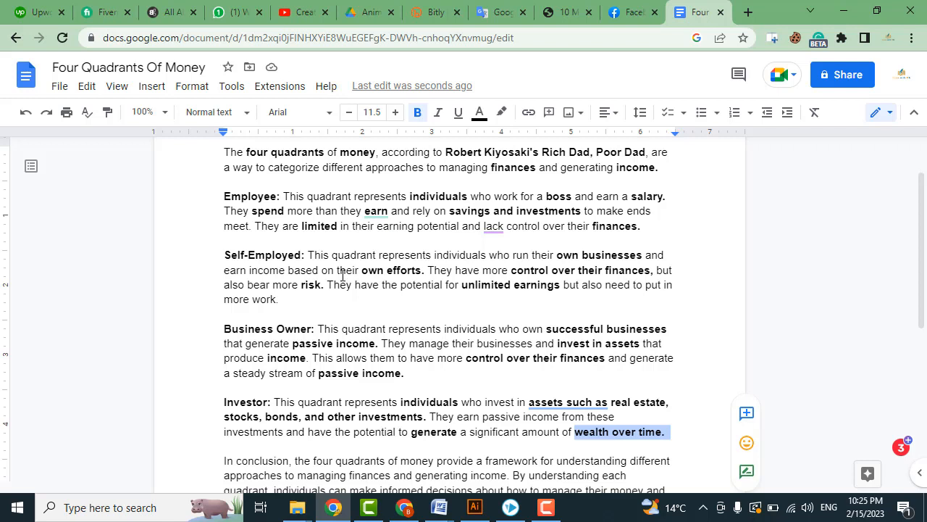
drag(224, 153, 663, 174)
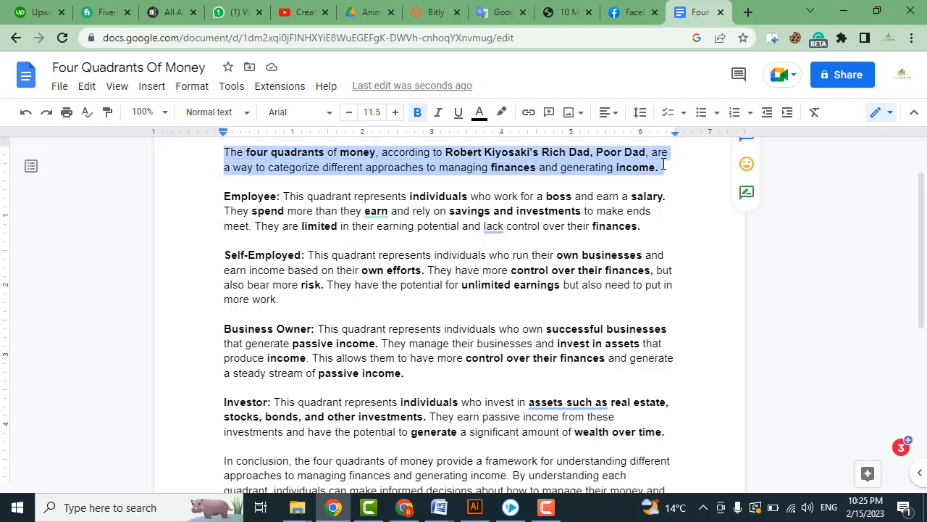
drag(224, 200, 674, 237)
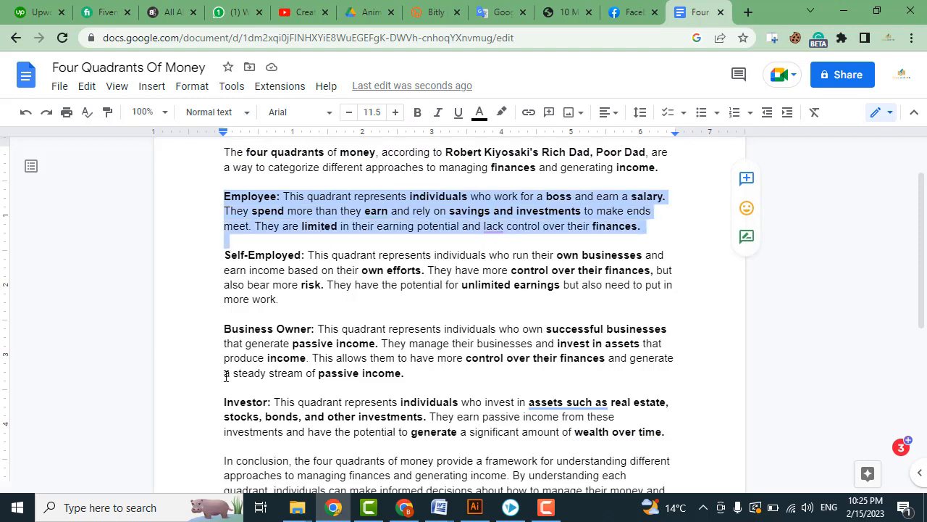
drag(704, 432, 215, 191)
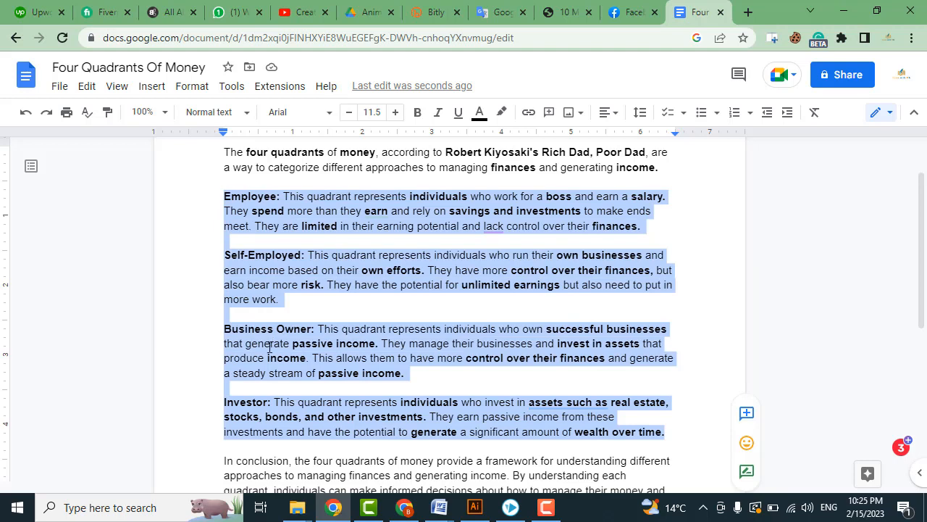
click(411, 344)
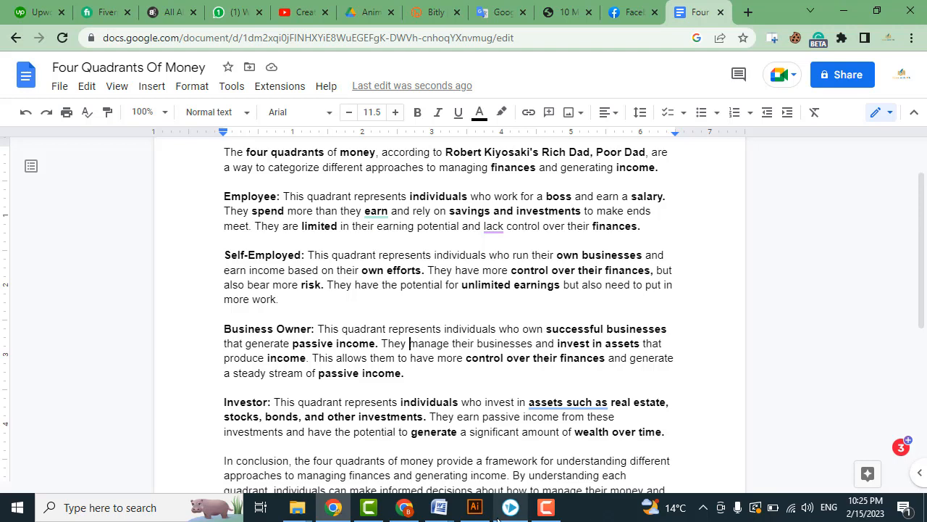
click(519, 506)
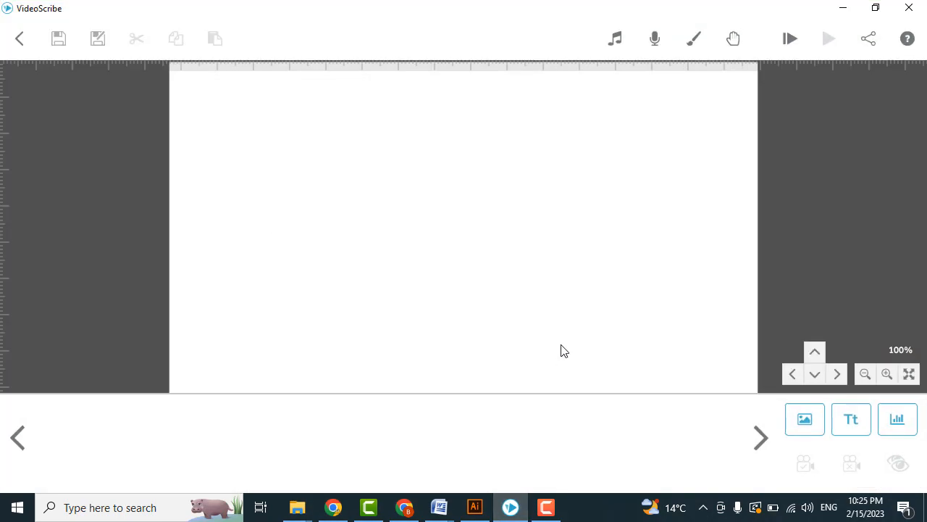
click(439, 507)
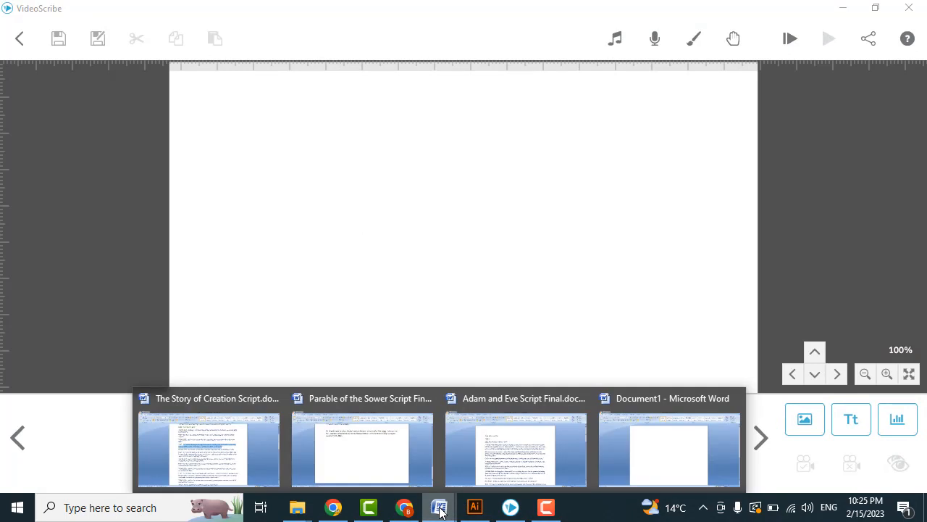
click(332, 507)
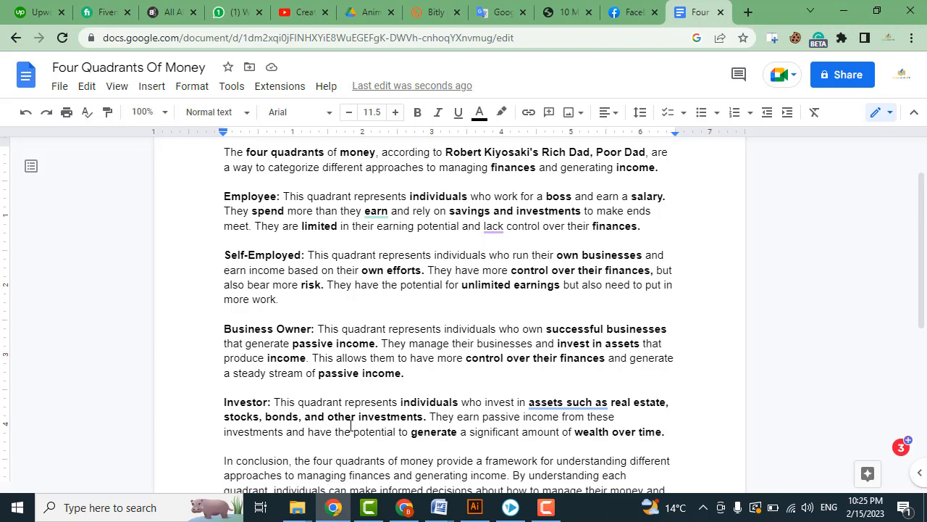
scroll(404, 379, up, 1)
scroll(403, 378, down, 1)
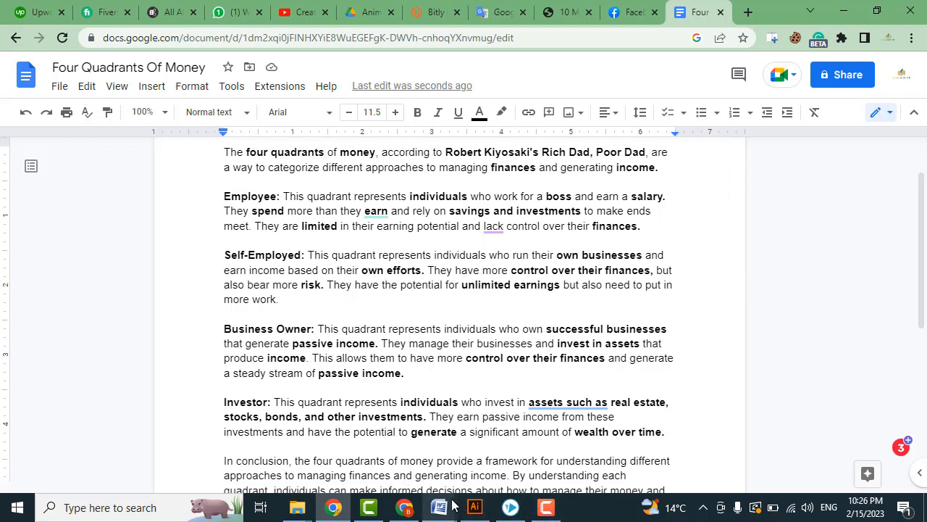
- Switch to VideoScribe and search its image library for "quadrant", repeating the search with the word copied from the document
click(510, 507)
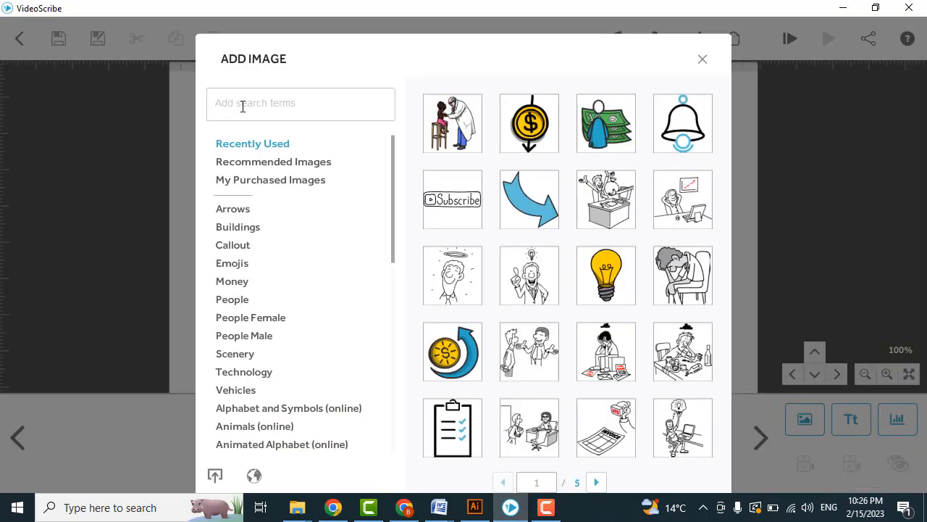
text(quadrant)
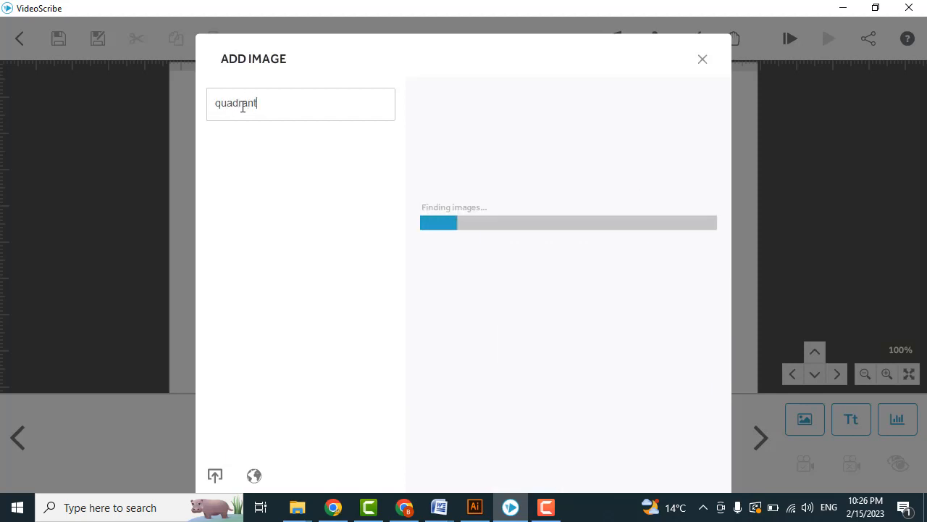
click(333, 507)
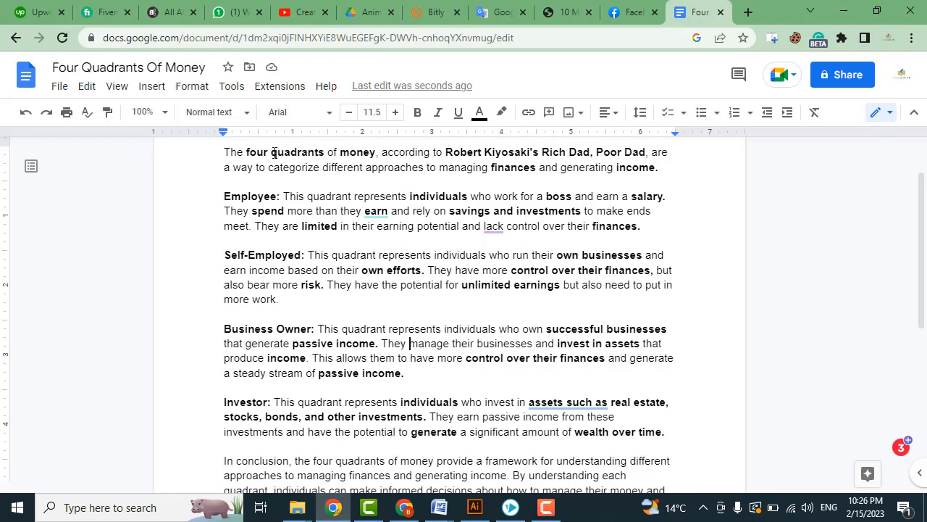
drag(272, 152, 323, 152)
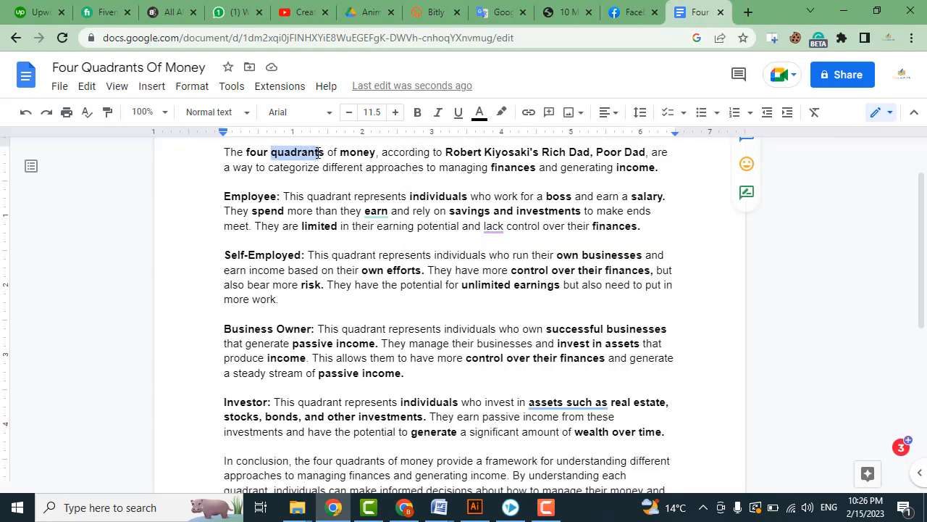
right_click(317, 153)
click(342, 153)
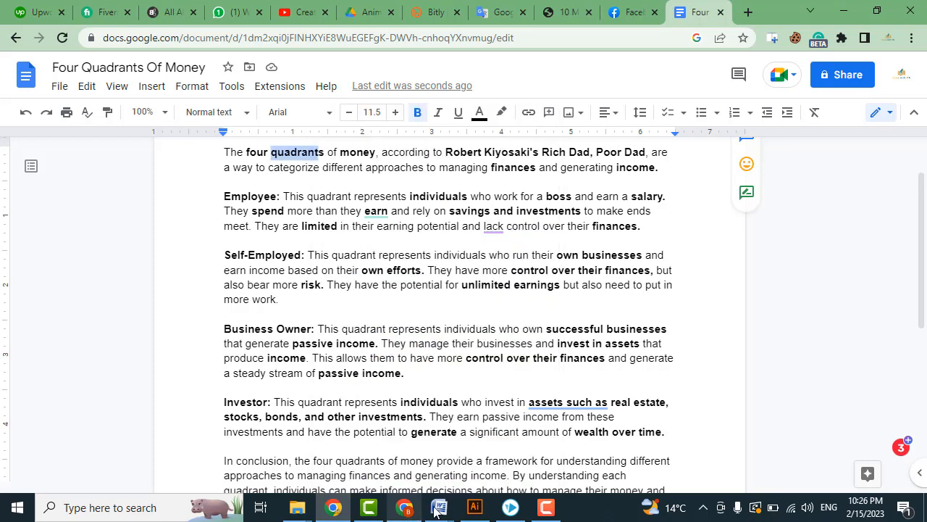
click(510, 508)
key(ctrl+a)
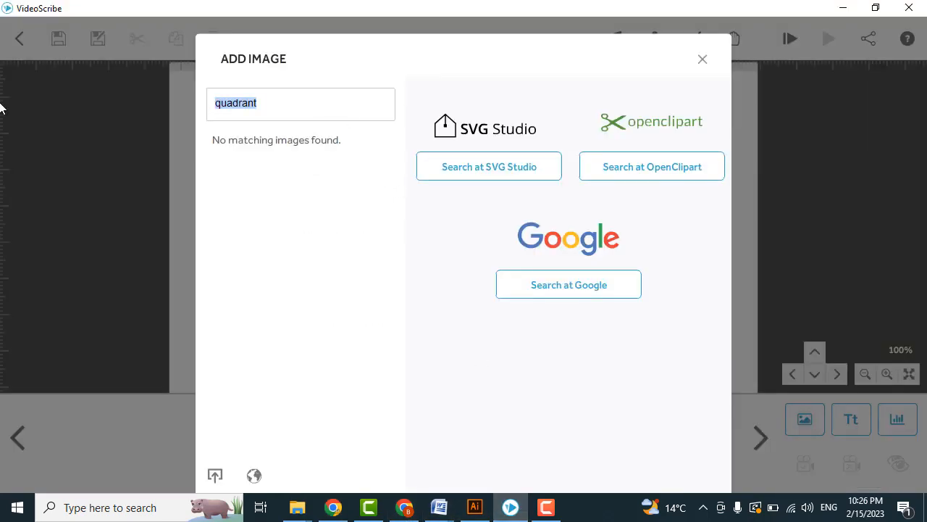
key(ctrl+v)
key(Return)
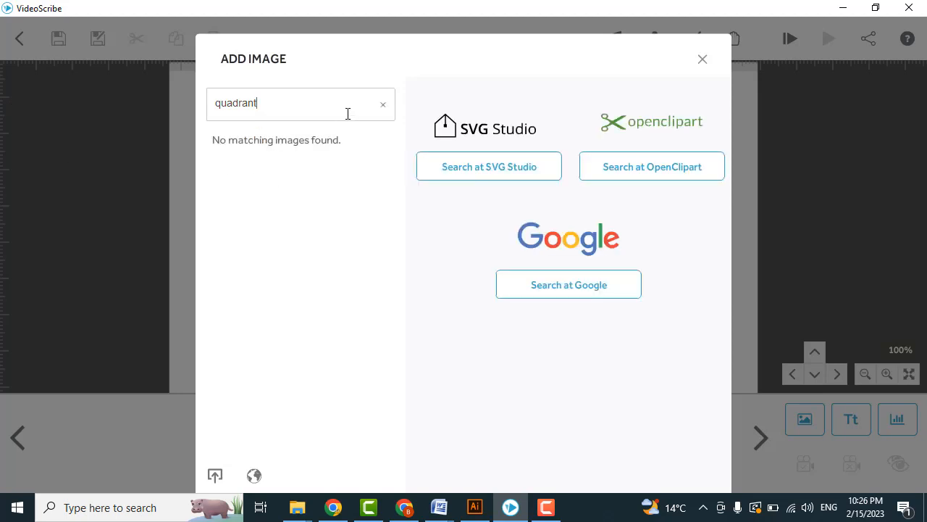
click(383, 109)
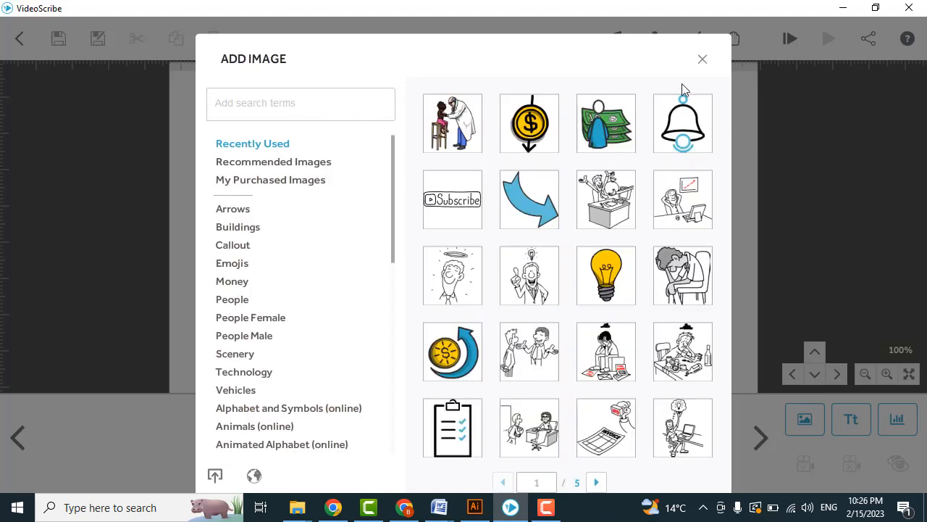
click(702, 60)
- Start a new text element reading "The Four Quadrant Of Money"
click(849, 423)
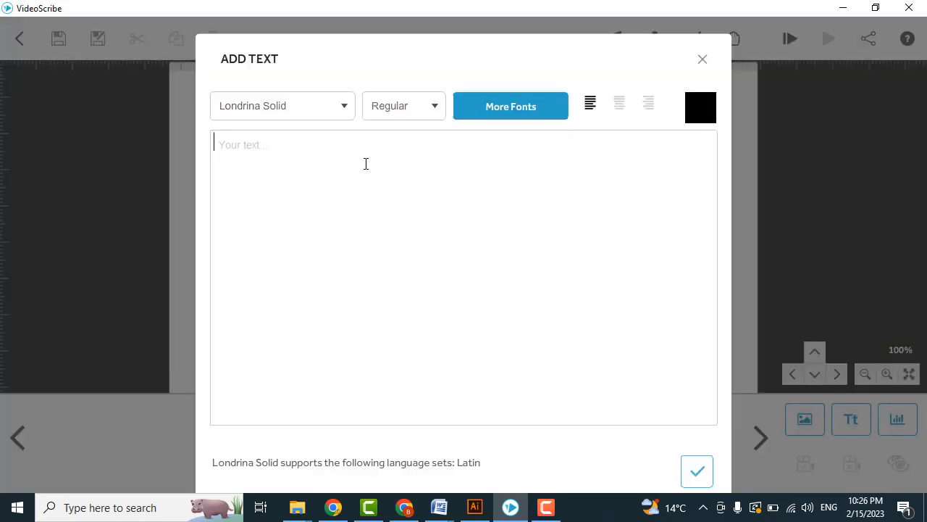
text(The Four Q)
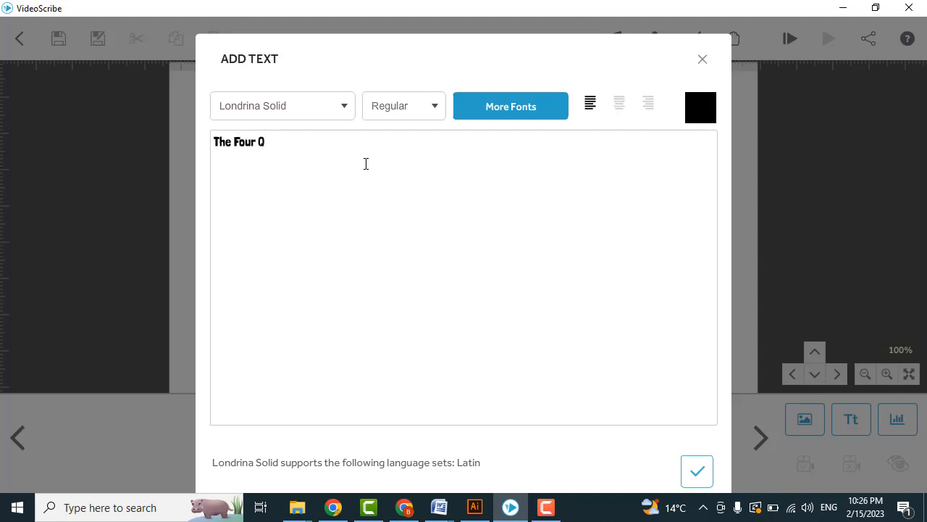
key(BackSpace)
text(quadrant Of Money)
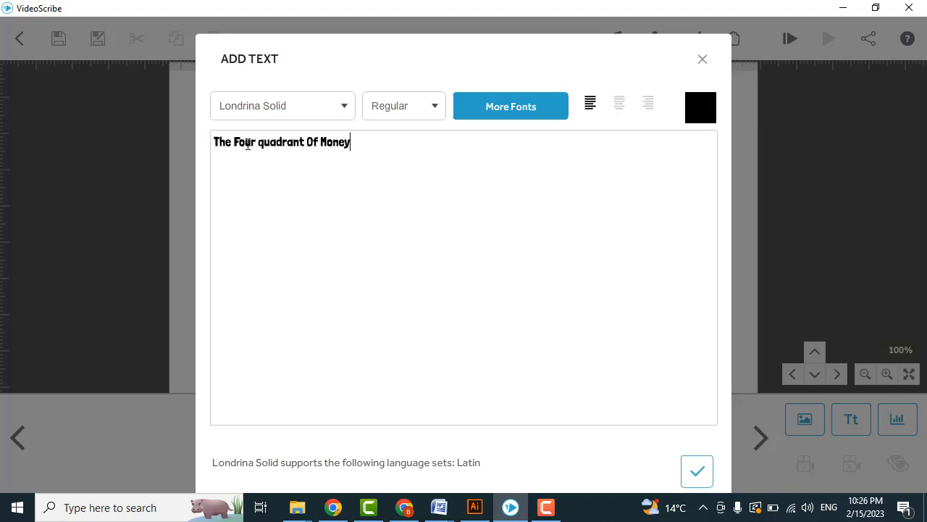
drag(260, 145, 264, 146)
text(Q)
click(391, 144)
- Set the title's font to Baloo Da 2, centre it and add it to the canvas
drag(210, 139, 350, 144)
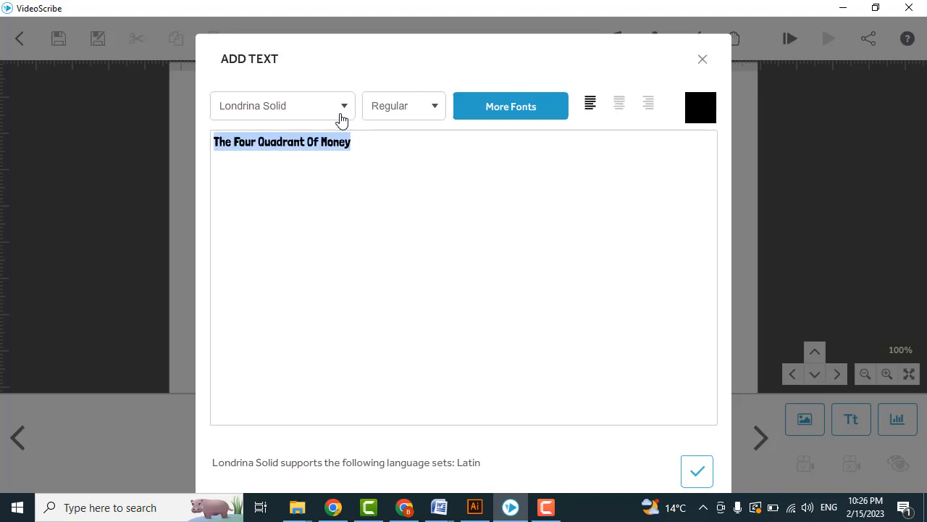
click(341, 116)
click(246, 250)
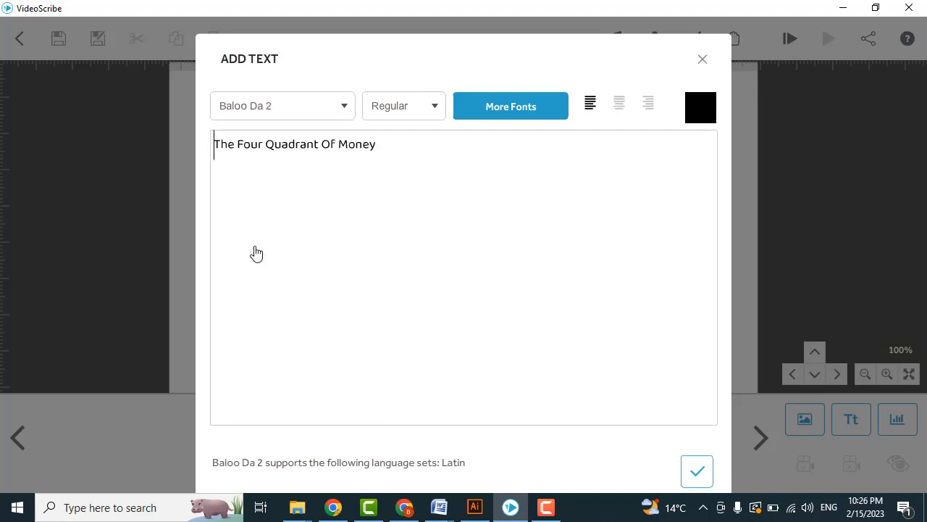
click(618, 104)
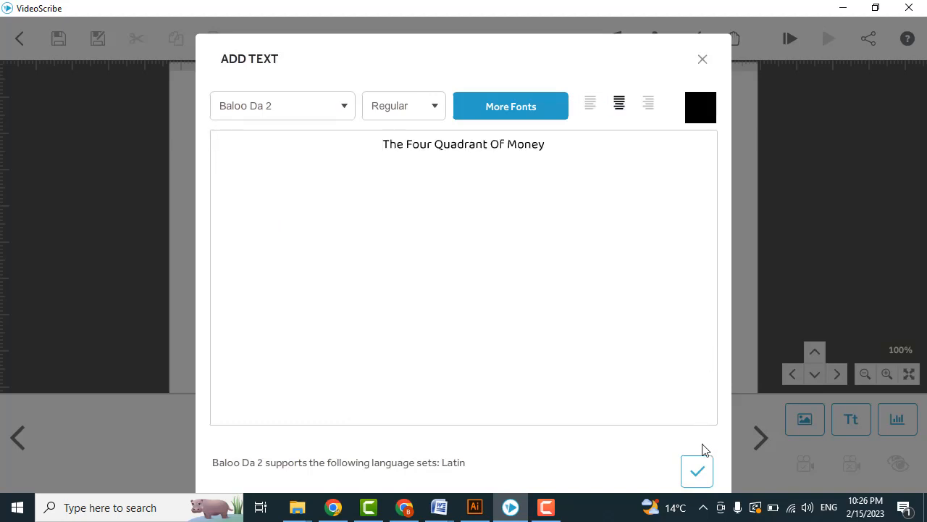
click(697, 480)
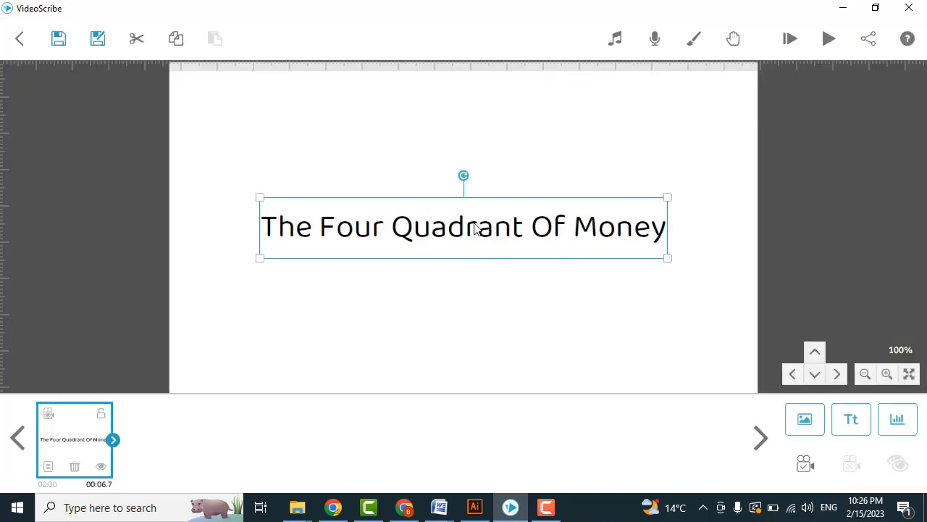
- Move the title to the upper edge of the canvas and set its camera position to the current view
drag(475, 228, 476, 103)
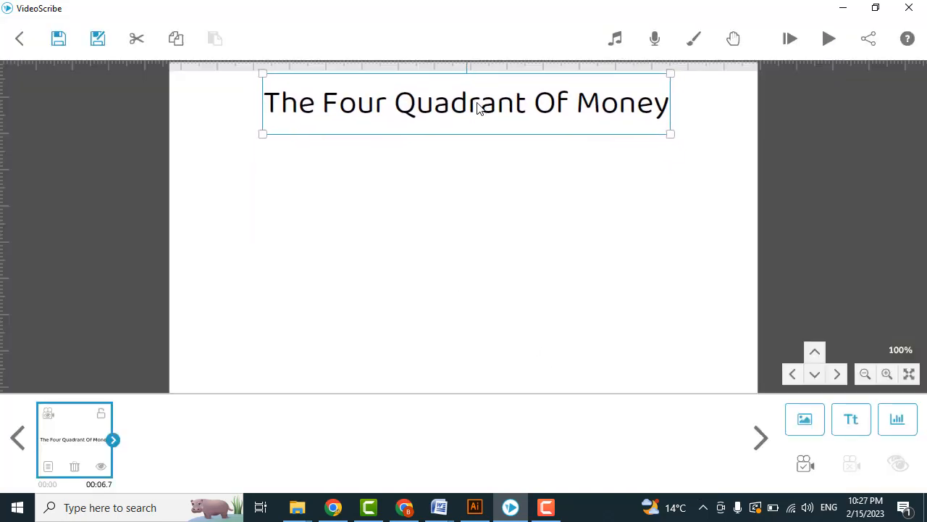
click(801, 475)
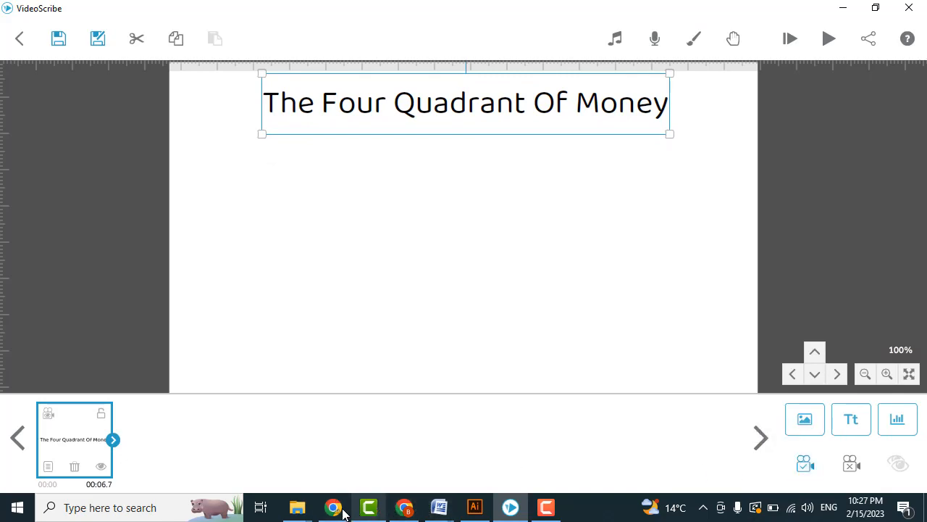
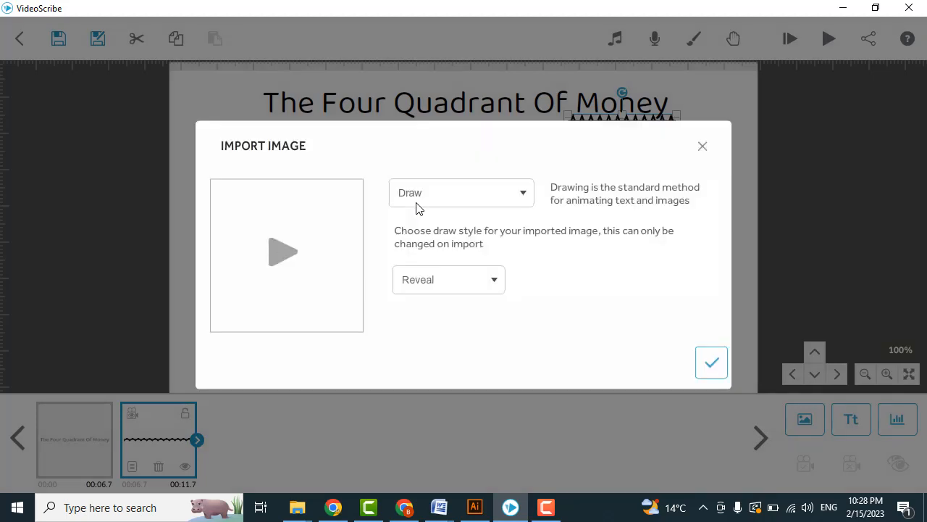
- Import the Rich Dad Poor Dad book cover image with the Move In animation coming in from the left
click(432, 197)
click(426, 253)
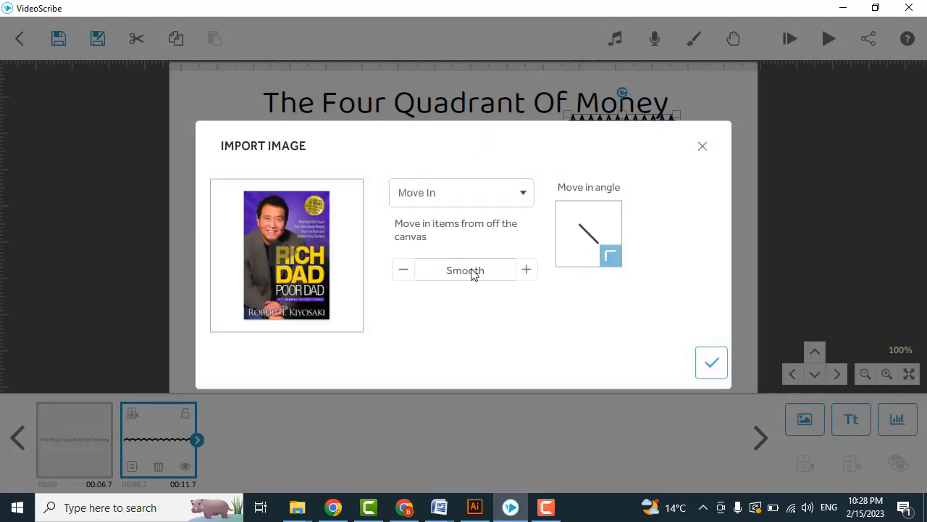
click(568, 233)
click(712, 364)
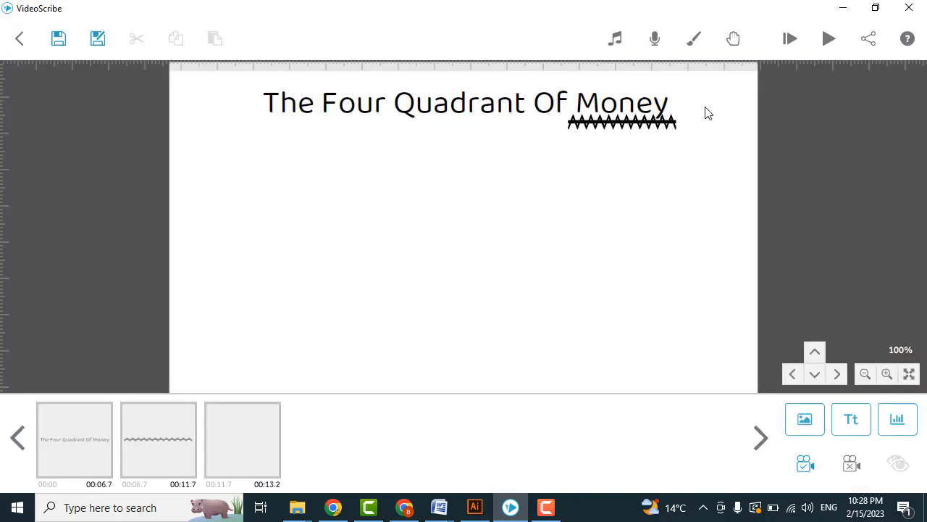
- Place the book cover on the canvas's left side below the title, set its camera position and confirm its drawing hand
drag(465, 183, 279, 242)
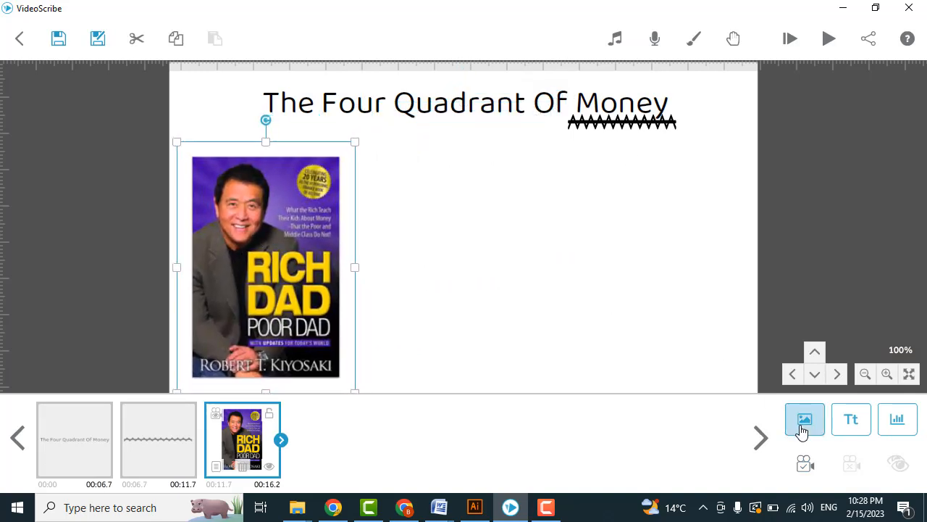
click(808, 465)
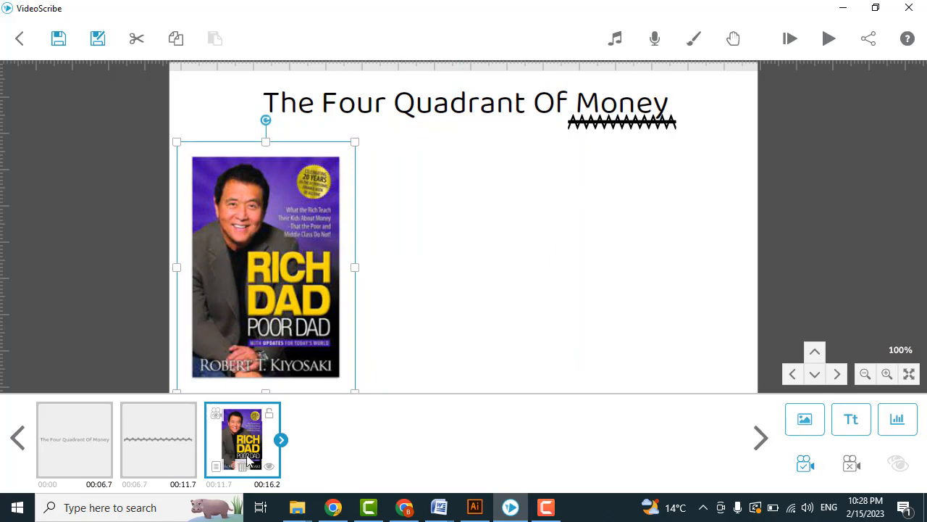
click(215, 466)
click(621, 92)
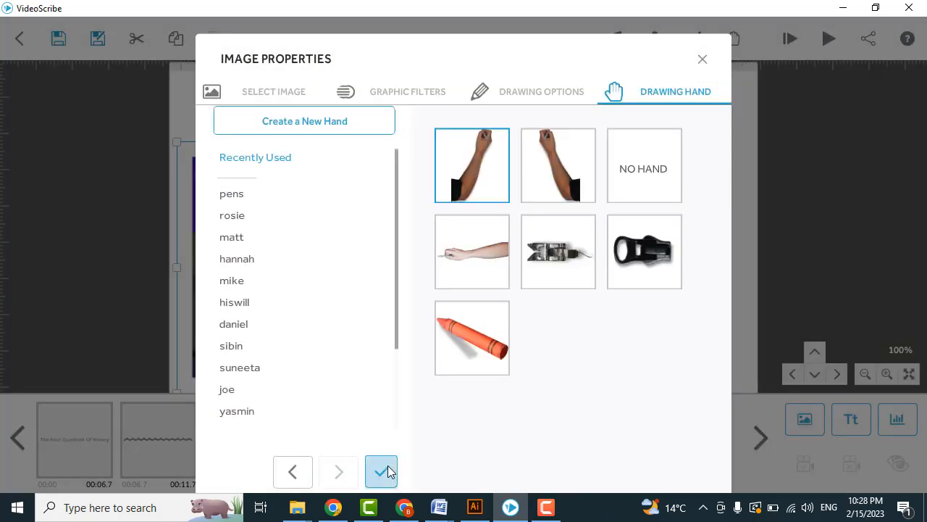
click(388, 469)
- Switch to Chrome to read the opening of the "Four Quadrants Of Money" script, then return to VideoScribe
click(334, 507)
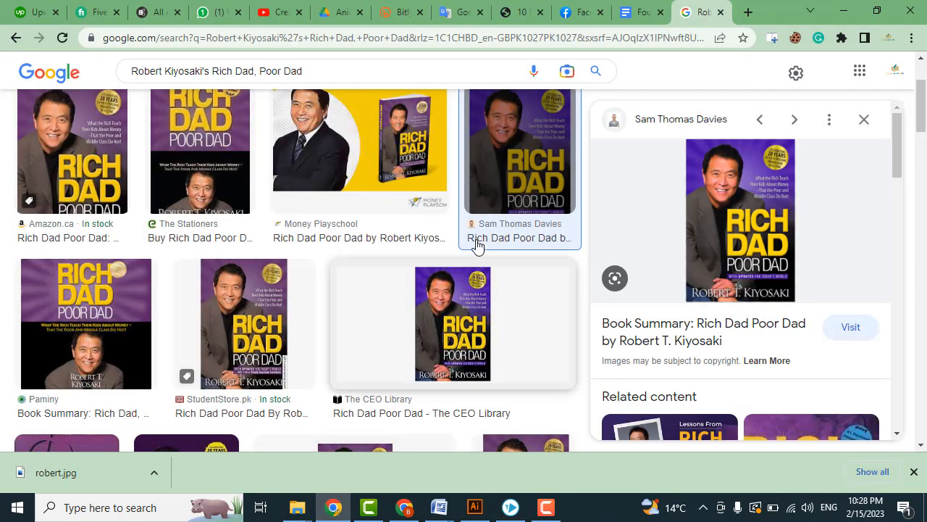
click(641, 12)
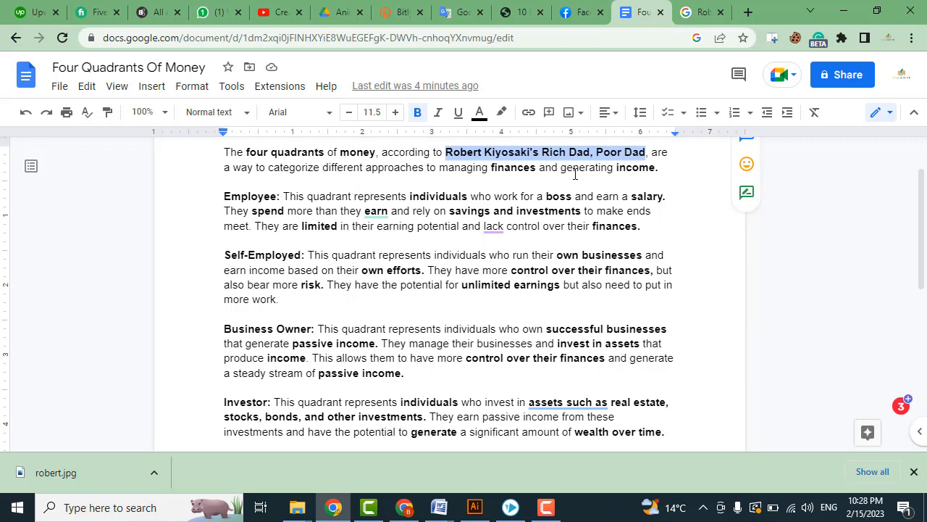
click(844, 10)
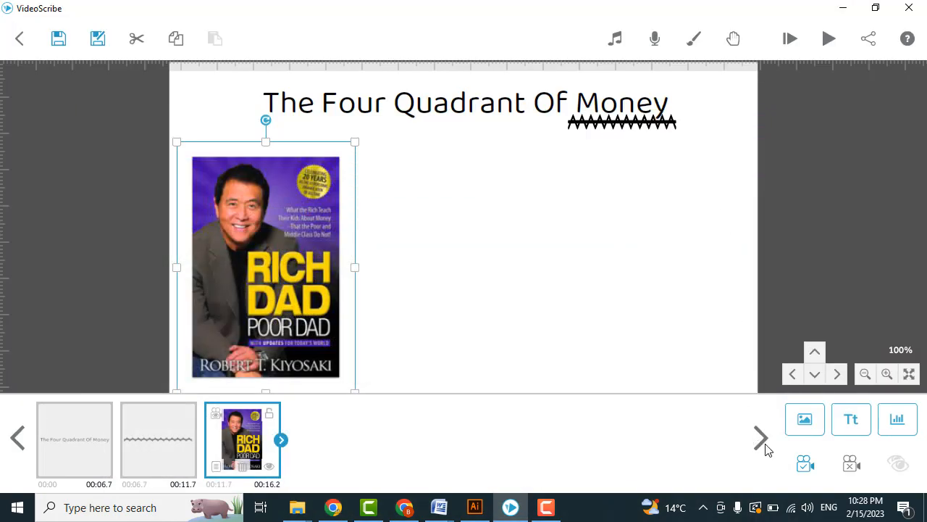
- Search the image library for "income" and then for "finance"
click(803, 420)
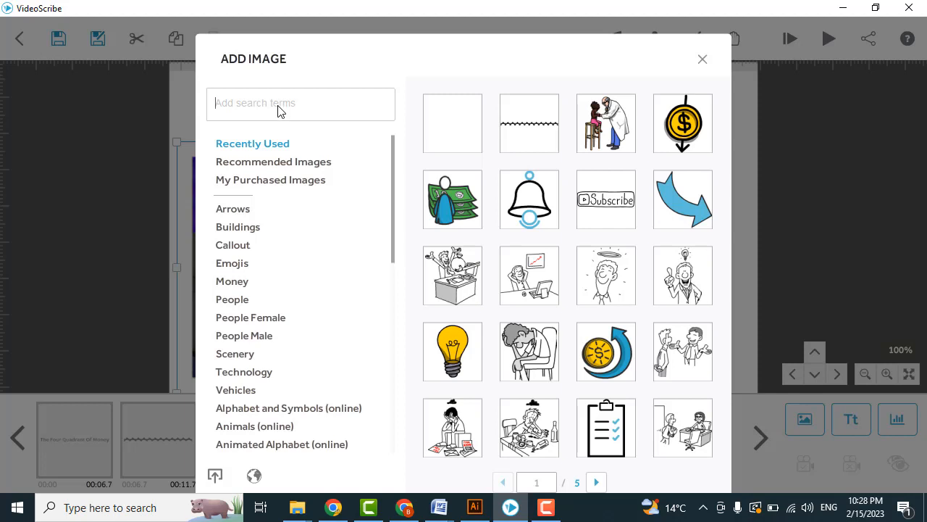
text(income)
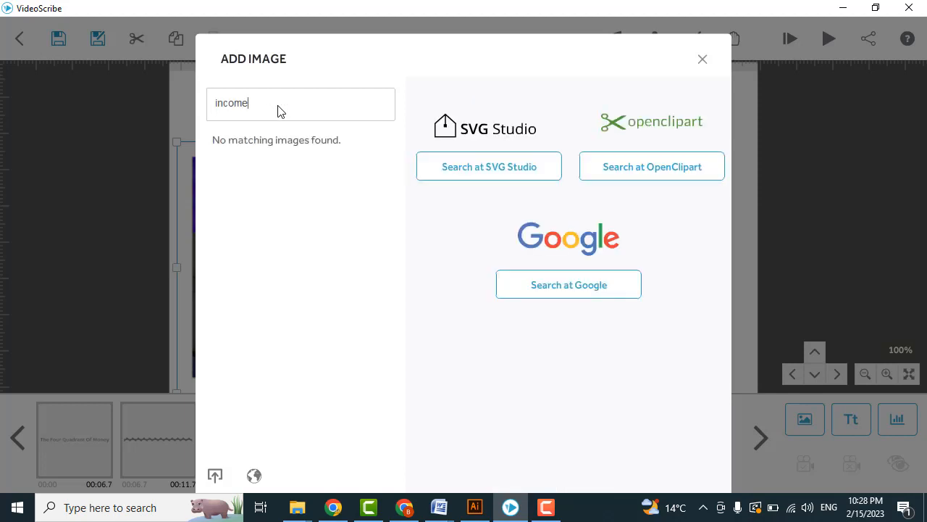
drag(279, 110, 165, 111)
text(finance)
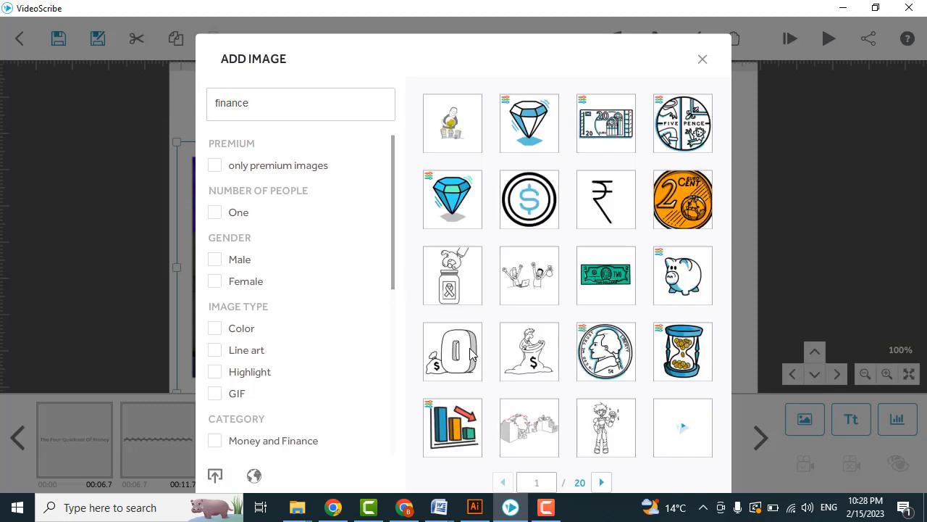
- Add the drawing of a man with a piggy bank and phone, place it beside the book cover and set its camera position
scroll(471, 370, down, 1)
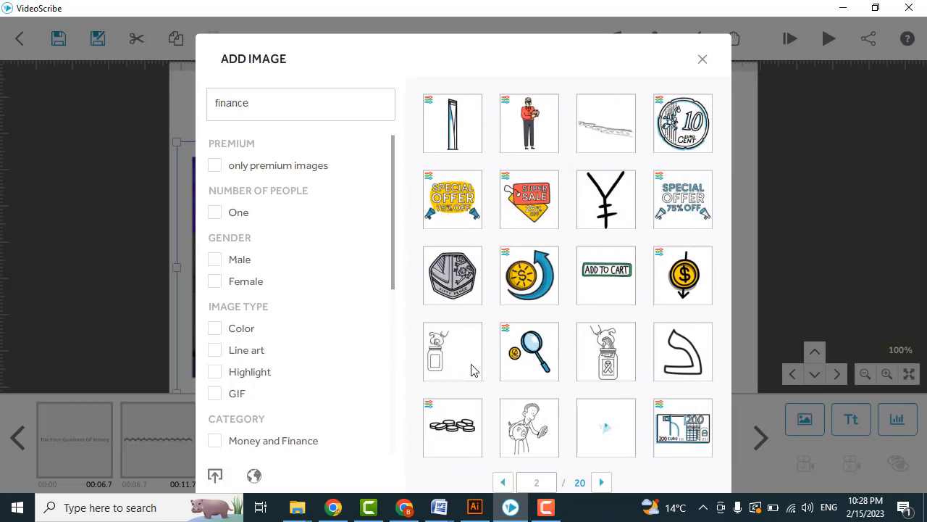
click(544, 440)
drag(574, 83, 534, 130)
drag(476, 257, 389, 326)
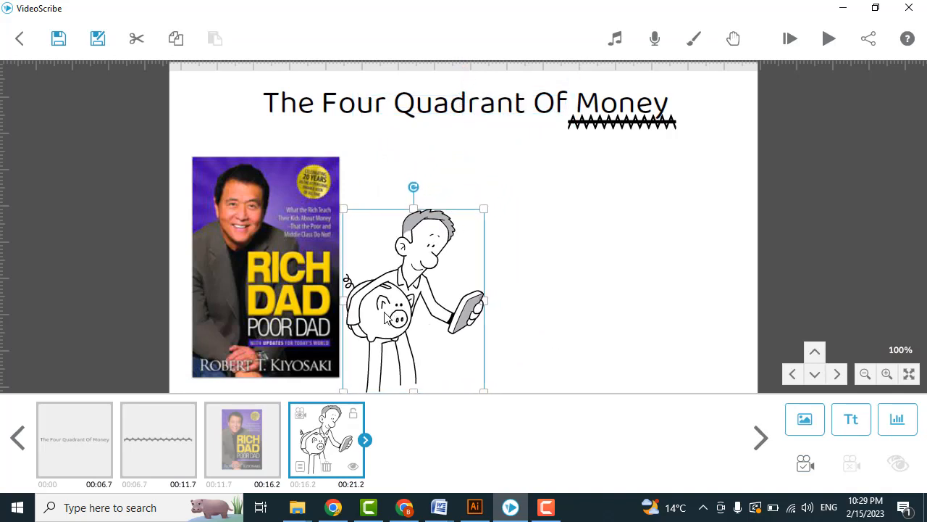
click(802, 463)
- Check the script in Chrome, then add VideoScribe's blank white image found under "erase", enlarged to cover the whole canvas
click(332, 508)
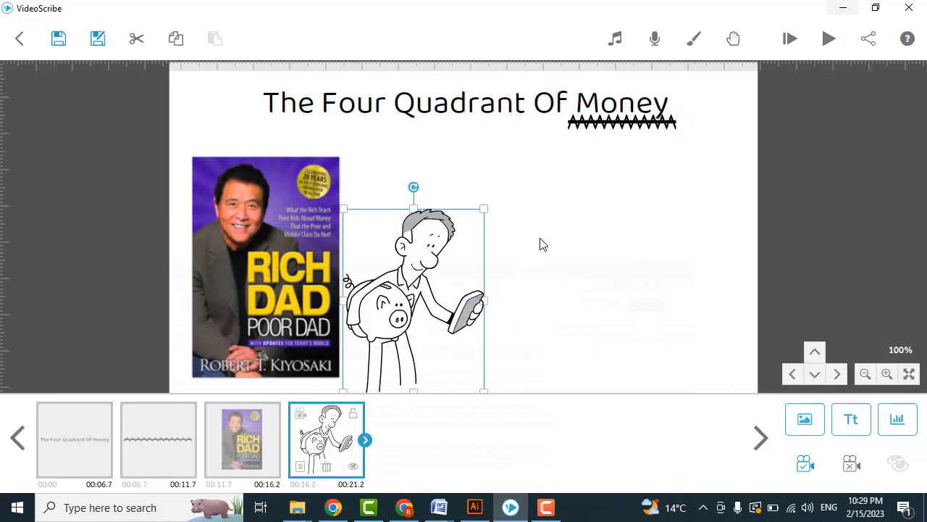
click(844, 10)
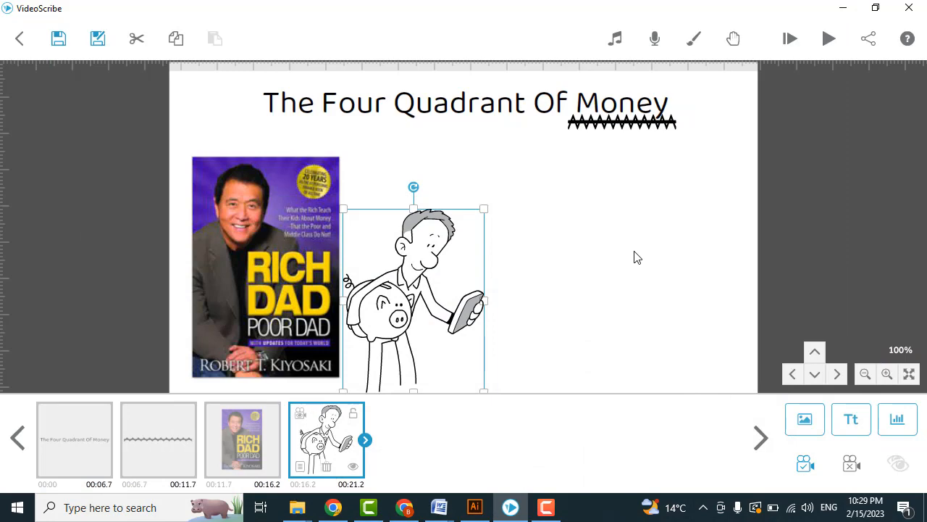
click(800, 428)
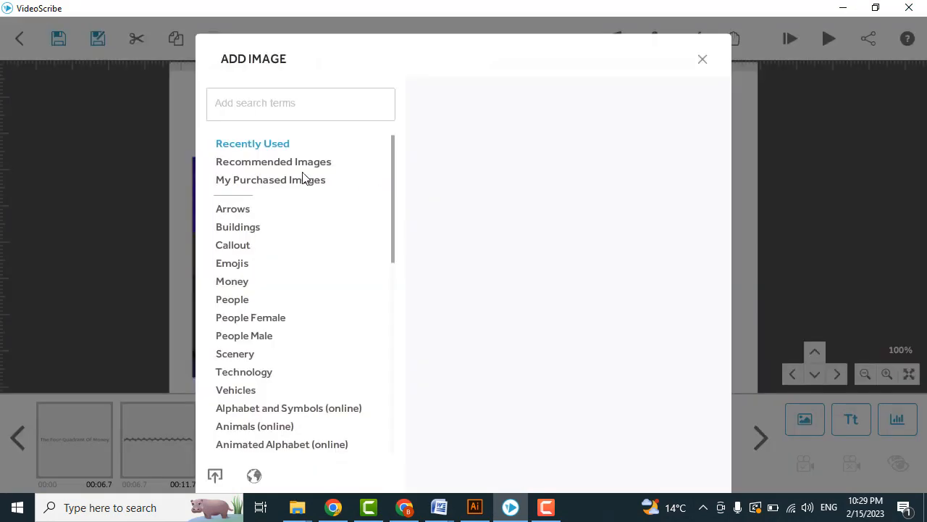
text(erase)
key(Return)
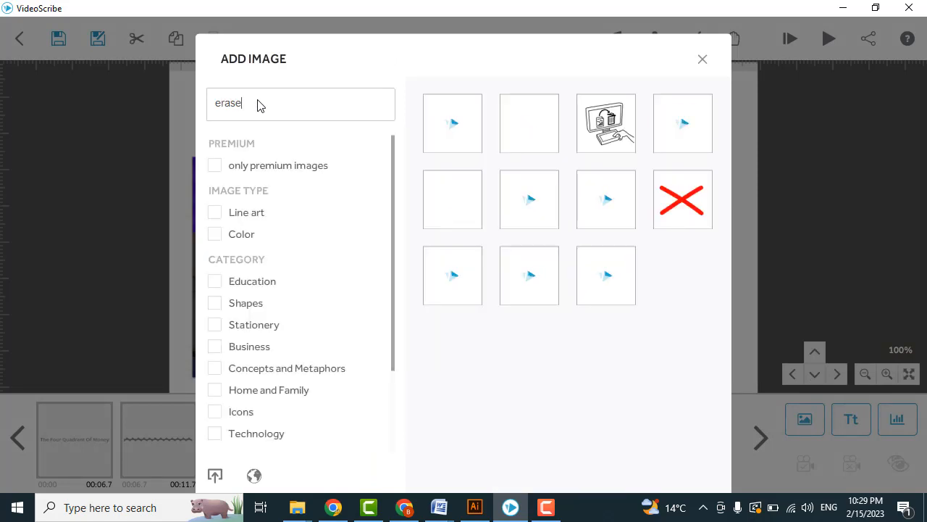
click(530, 127)
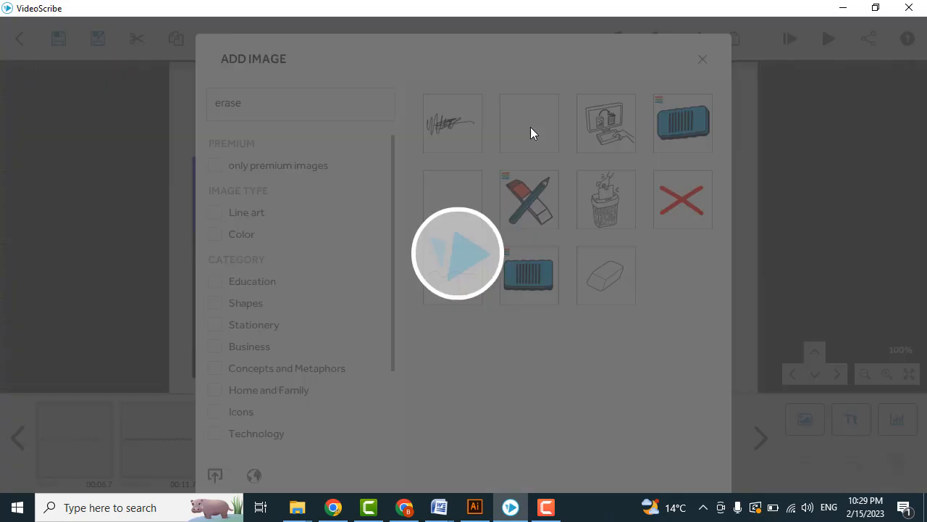
mouse_move(366, 230)
mouse_down()
mouse_move(215, 260)
mouse_move(254, 161)
mouse_up()
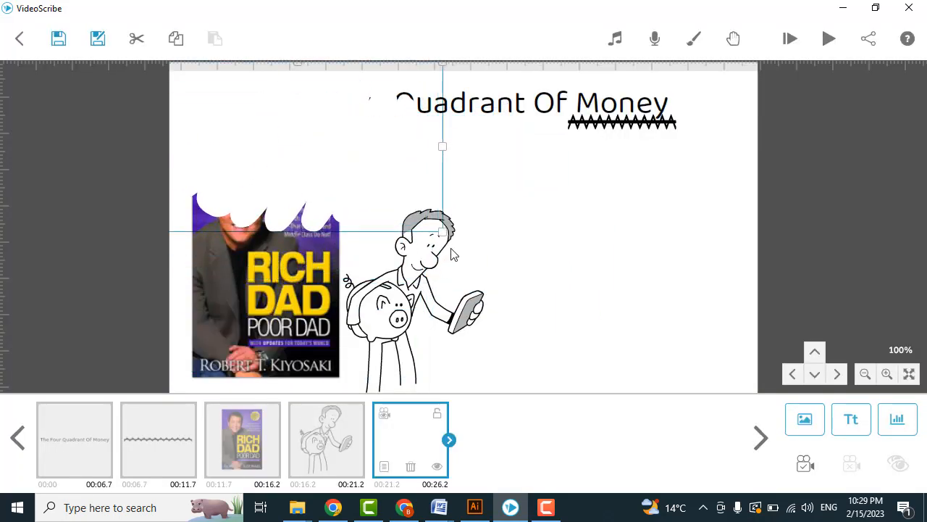
drag(446, 239, 714, 333)
- Preview the animation from the piggy bank drawing onward and reselect the eraser element
click(335, 442)
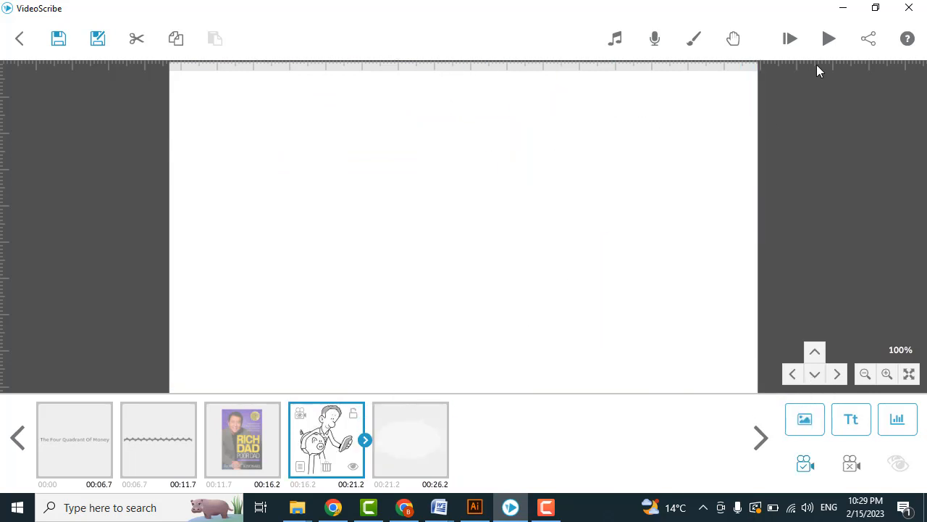
click(829, 38)
click(435, 436)
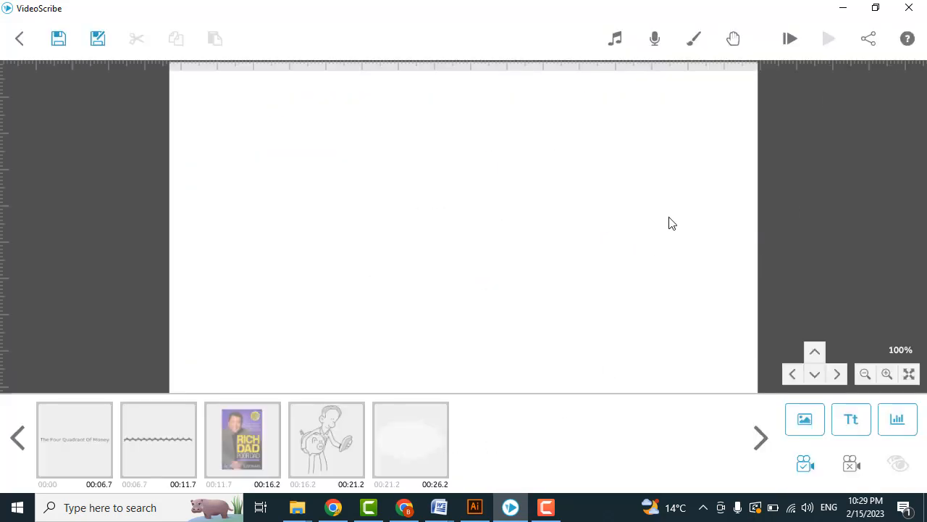
click(404, 442)
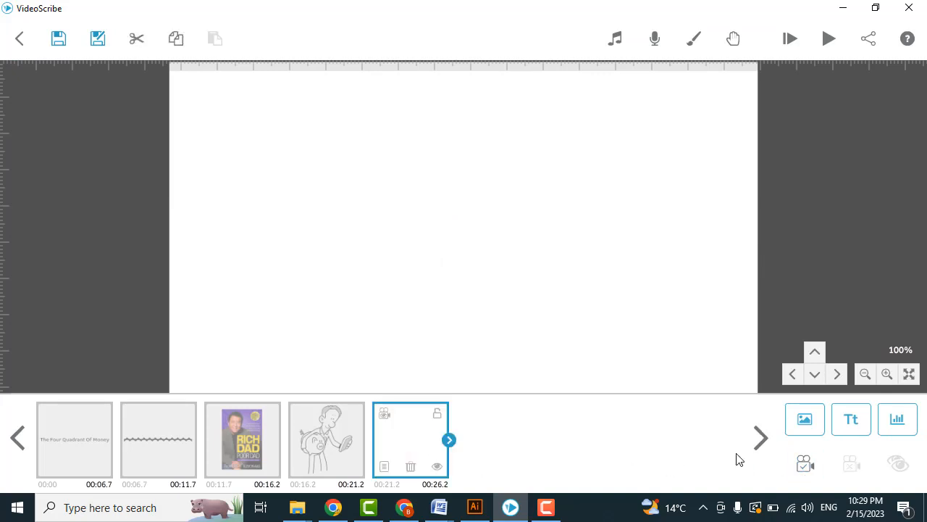
- Search the image library for "line", add the plain straight line and stretch it across the canvas
click(804, 418)
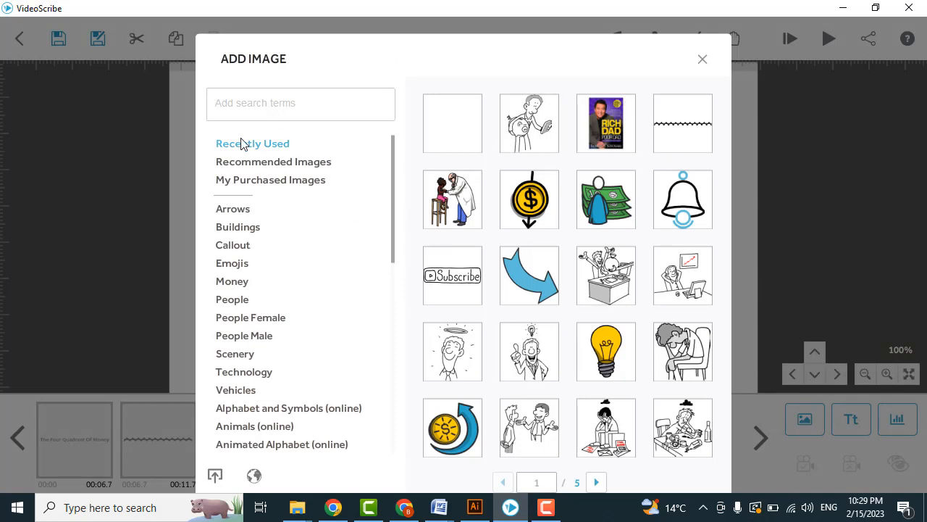
text(line)
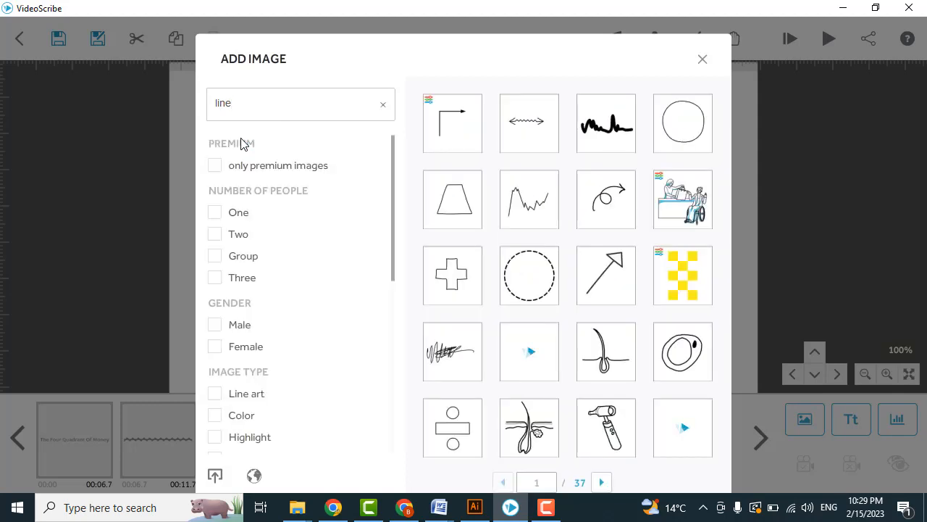
scroll(629, 446, down, 2)
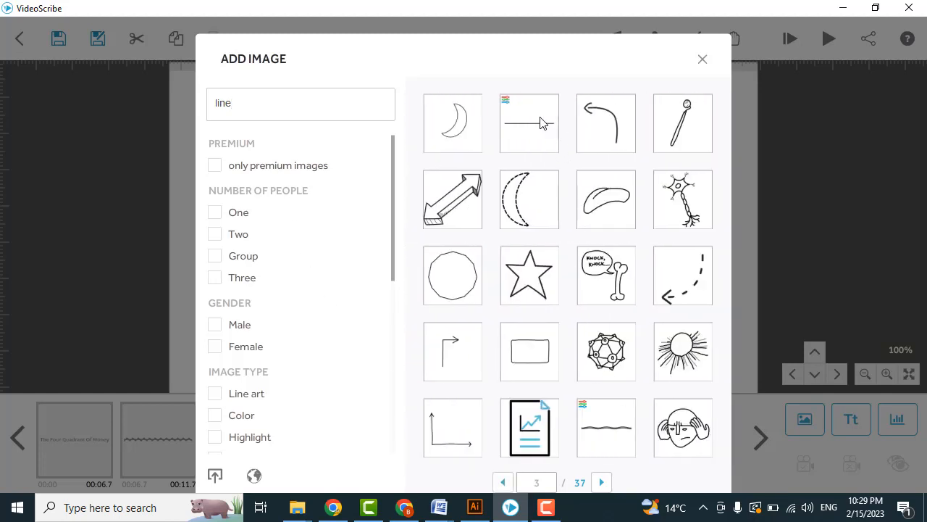
click(542, 123)
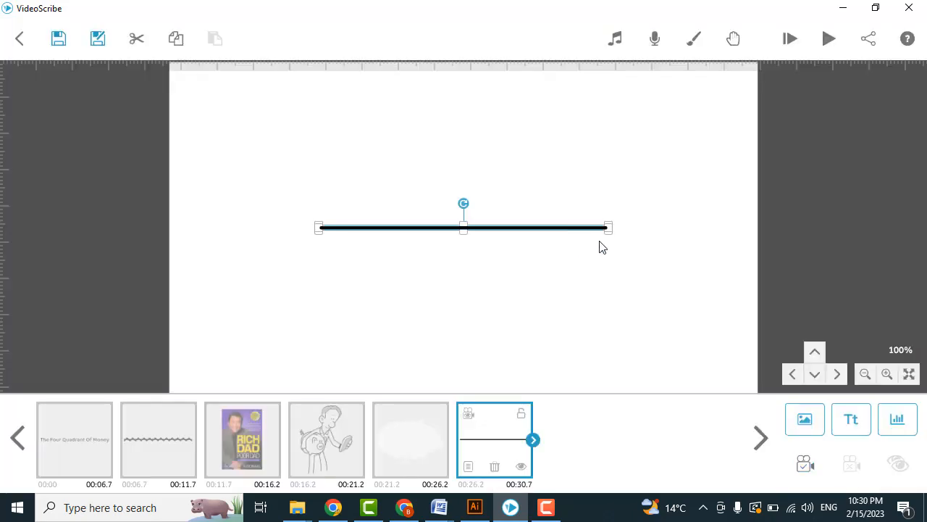
drag(609, 231, 718, 232)
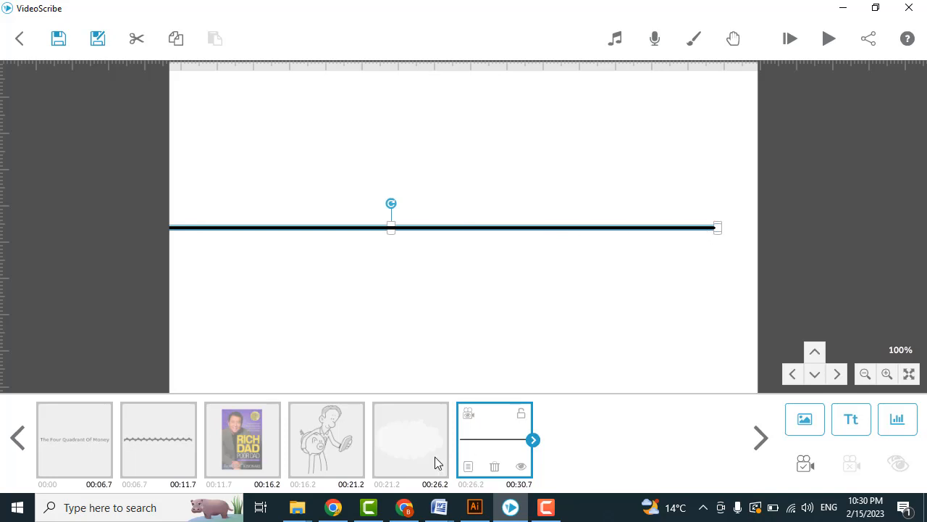
- Preview the animation from the eraser element onward
click(400, 456)
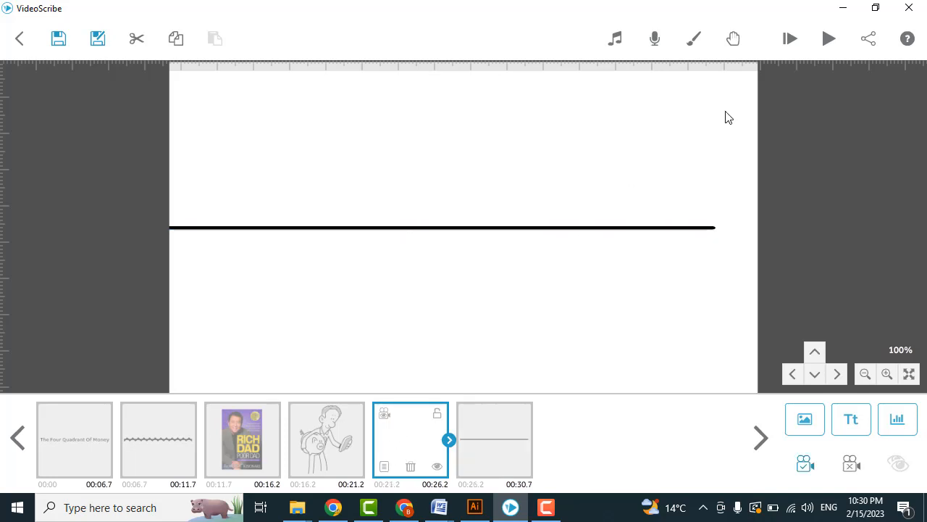
click(829, 40)
click(432, 436)
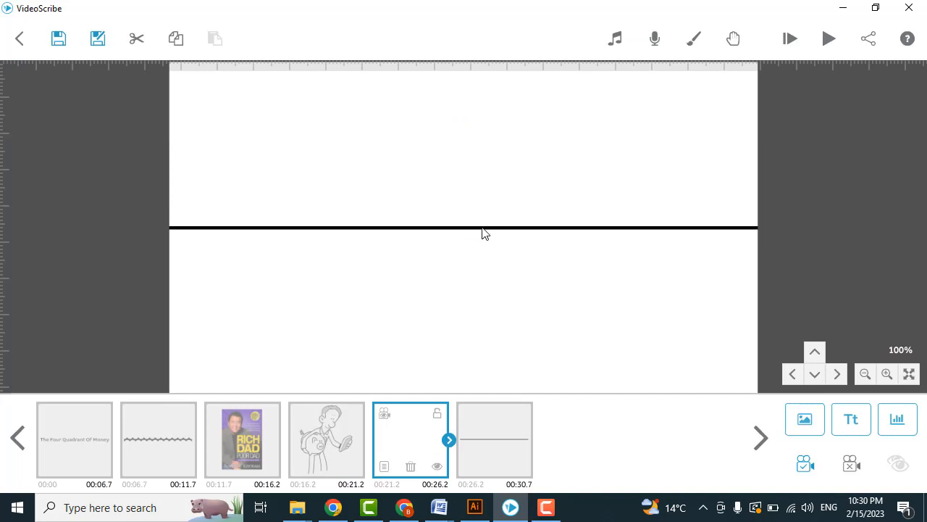
- Reposition the horizontal line slightly lower across the middle of the canvas and duplicate it
click(493, 424)
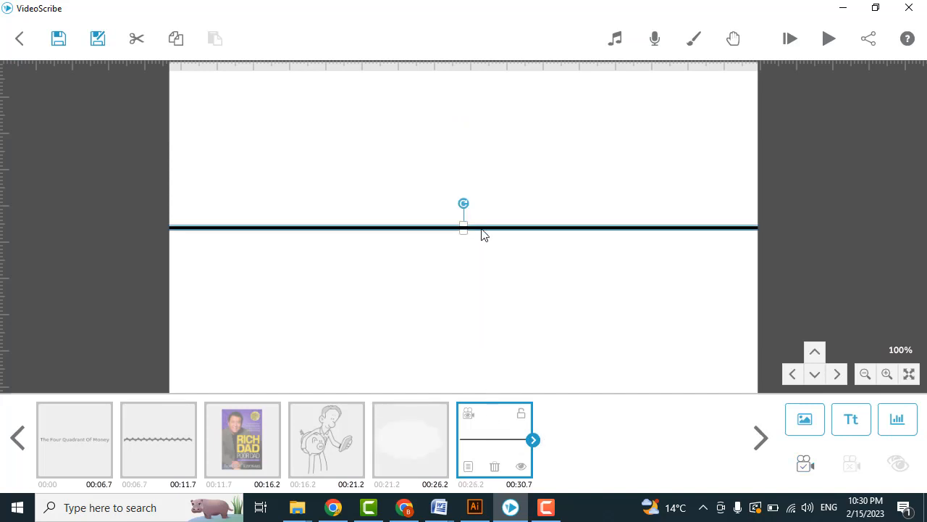
mouse_move(488, 233)
mouse_down()
mouse_move(457, 234)
mouse_move(473, 240)
mouse_up()
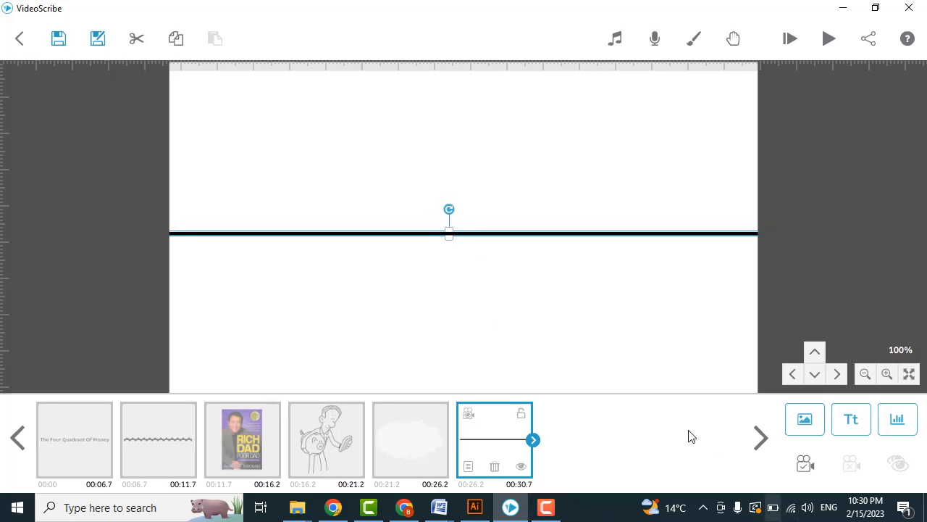
click(176, 38)
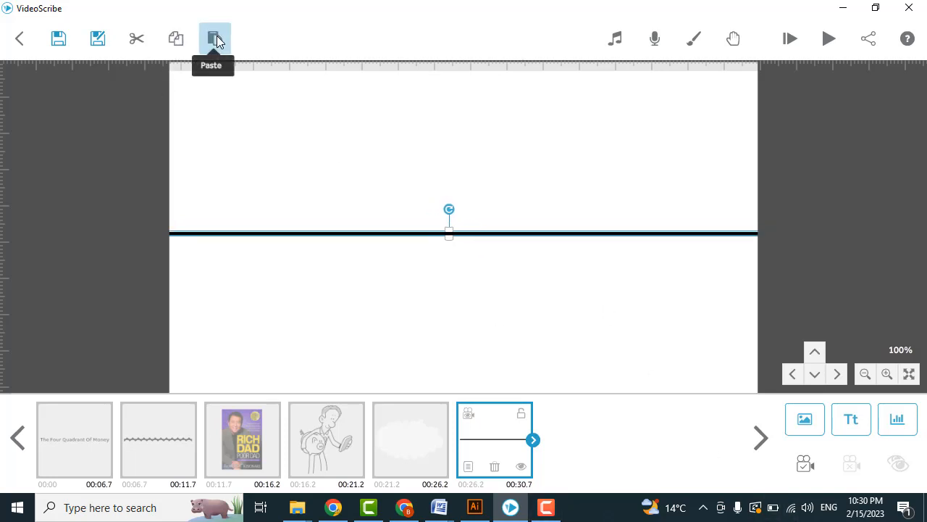
click(215, 39)
- Rotate the duplicated line to 90° so it crosses the horizontal line vertically
ctrl+click(480, 432)
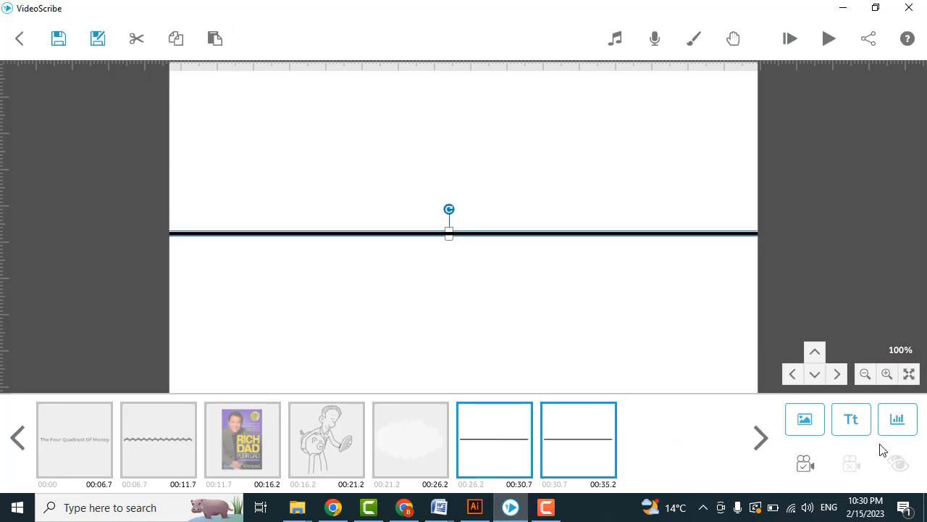
click(596, 429)
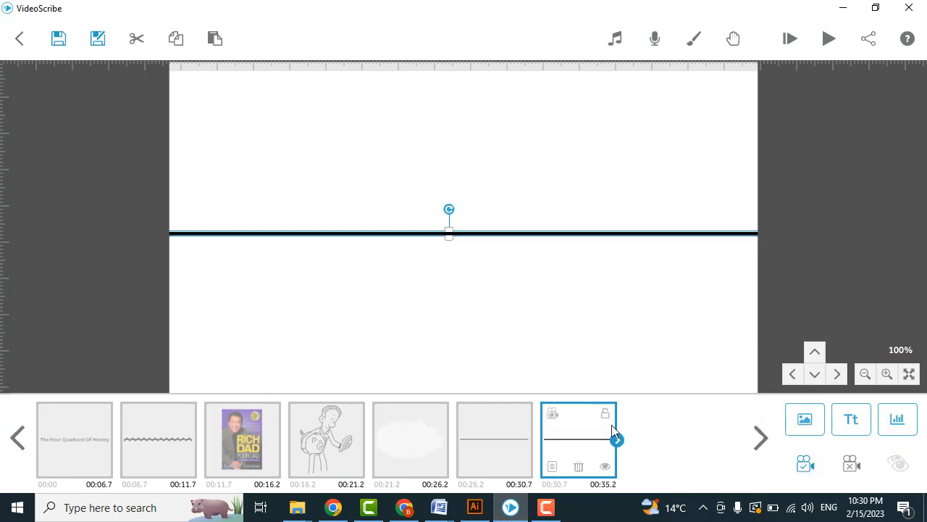
click(552, 467)
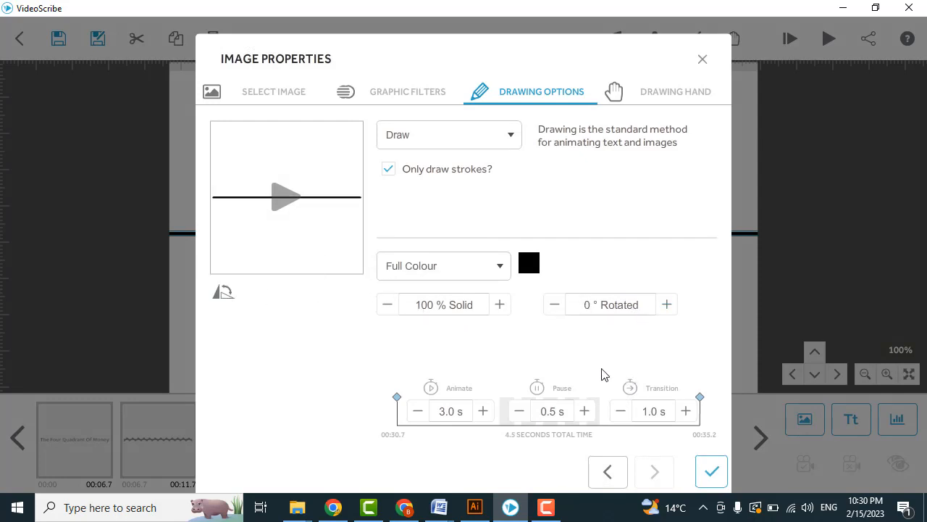
click(607, 305)
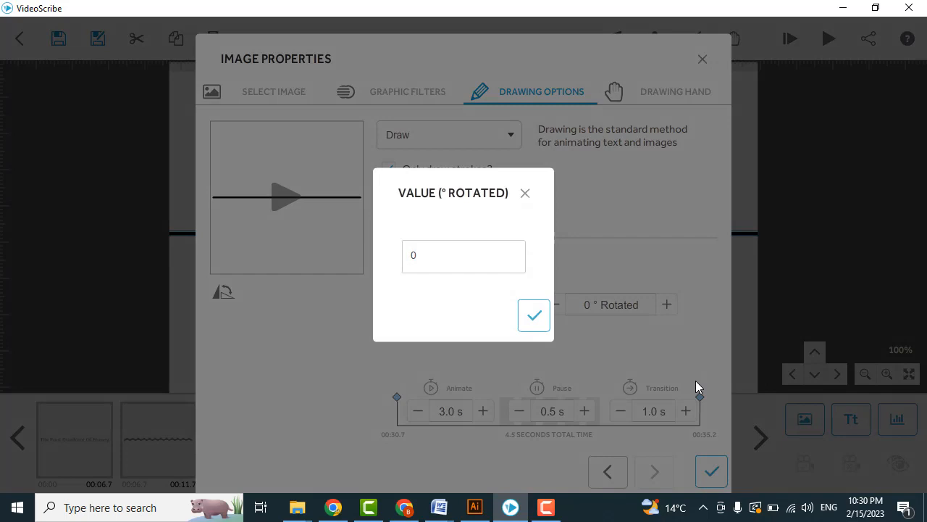
text(90)
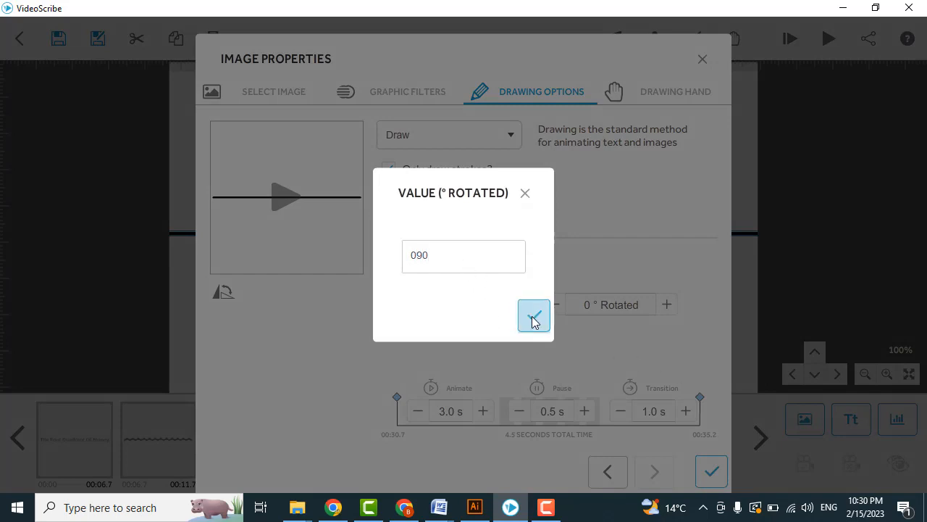
click(534, 315)
click(711, 471)
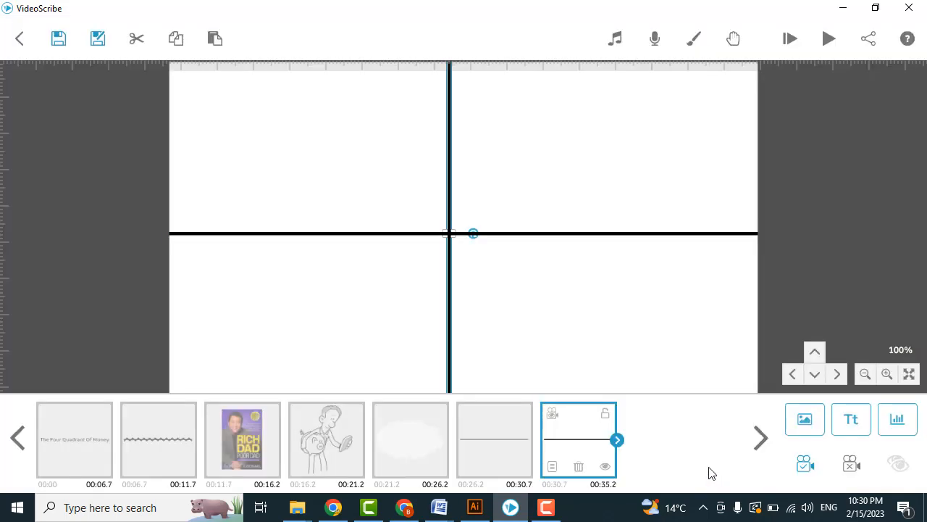
- Copy the word "Employee" from the Four Quadrants Of Money script in Google Docs and return to VideoScribe
click(333, 507)
drag(226, 196, 276, 196)
right_click(272, 196)
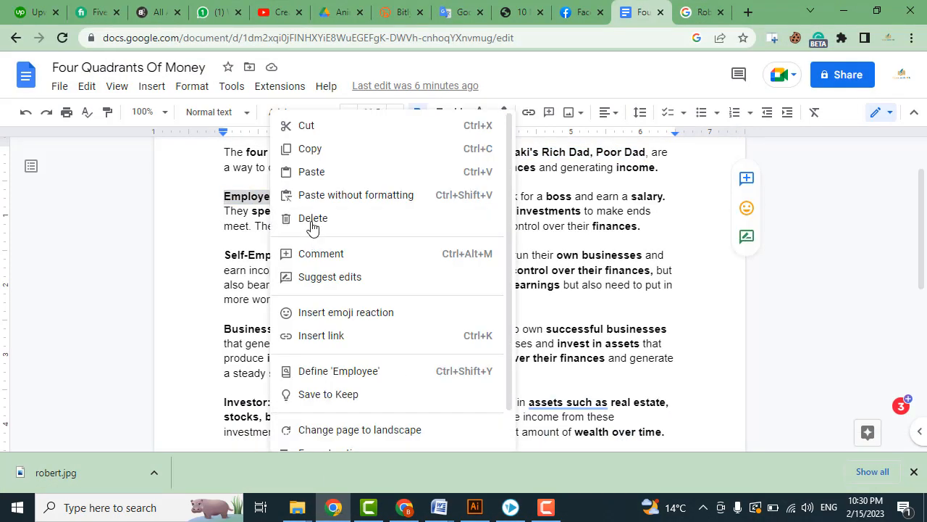
click(311, 149)
click(523, 503)
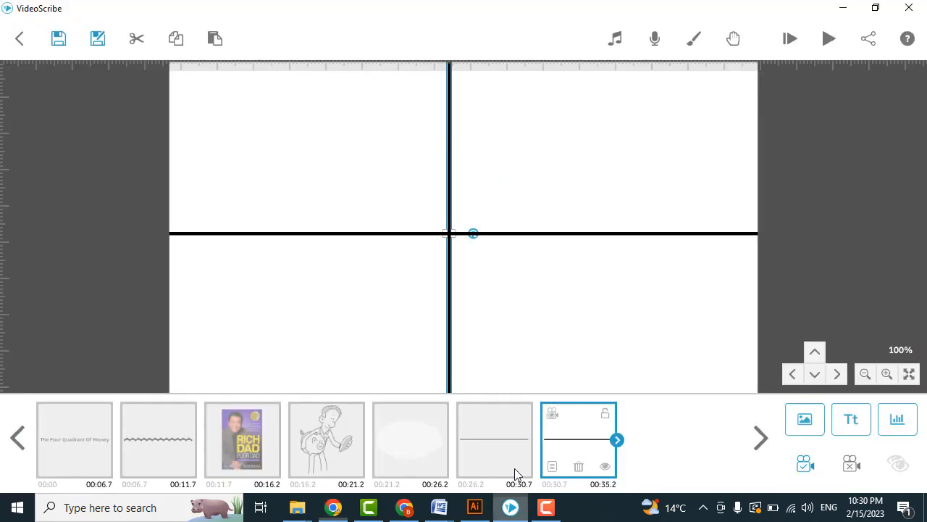
- Add a text element reading "Employee" in the Changa font
click(851, 419)
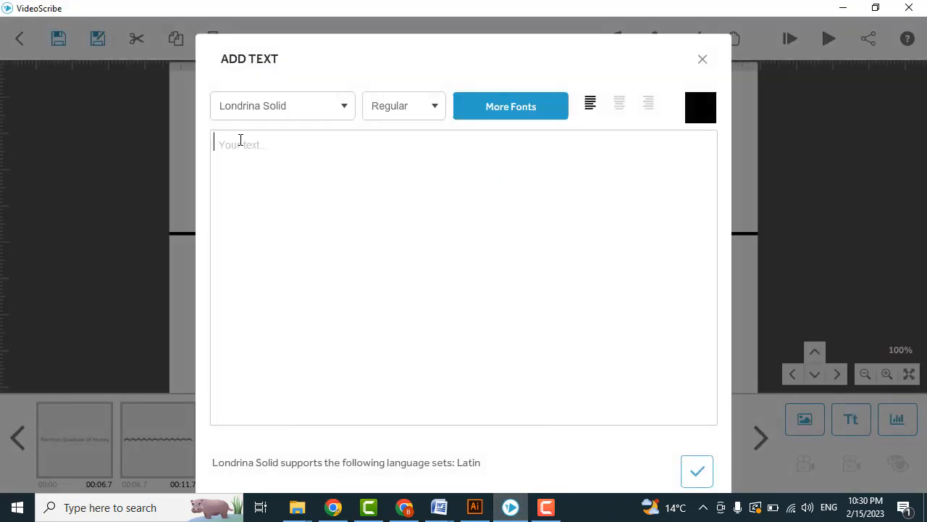
key(ctrl+v)
click(282, 110)
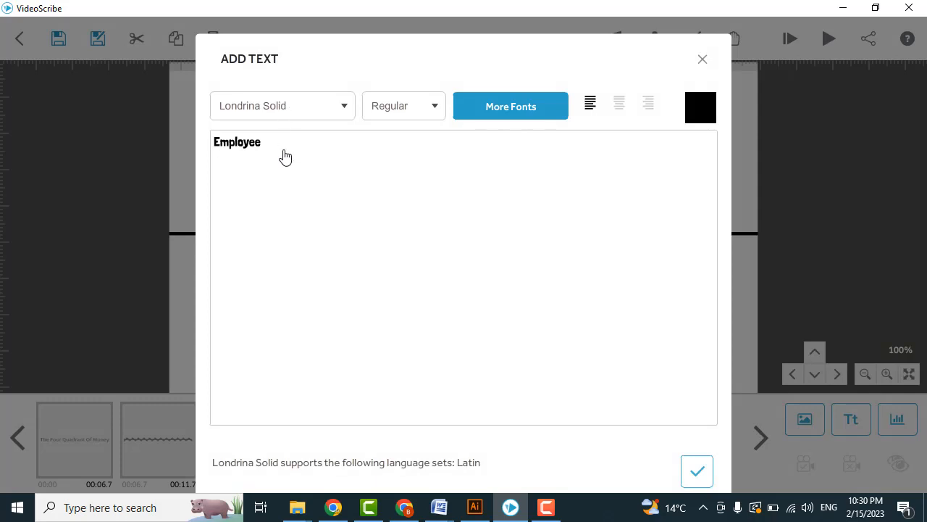
scroll(262, 341, down, 1)
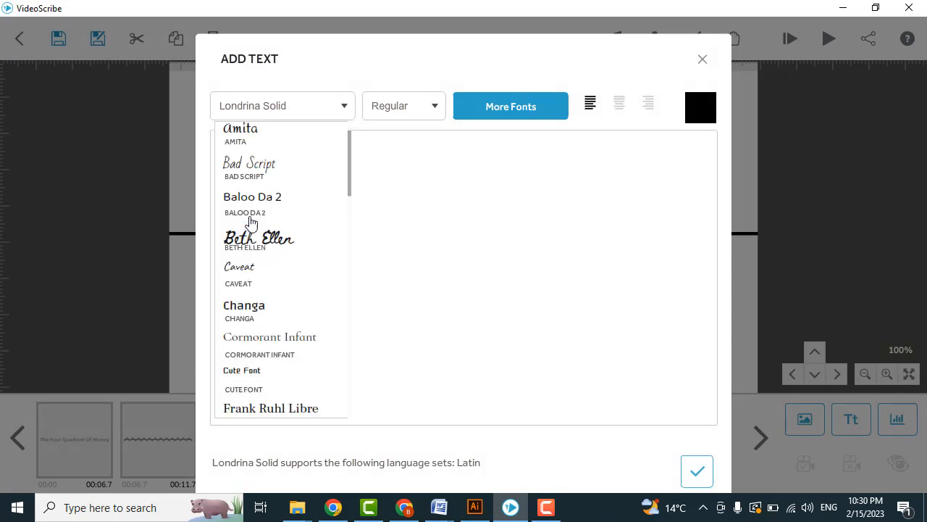
click(246, 307)
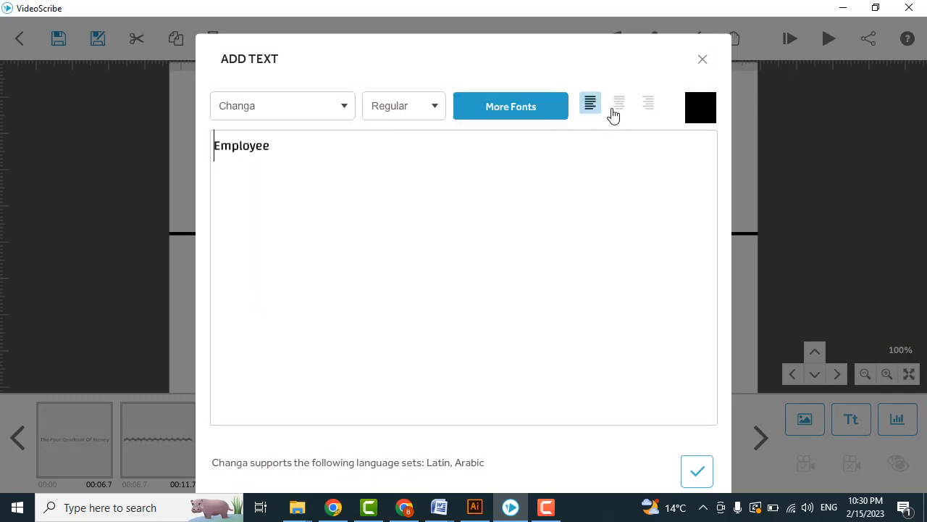
click(696, 473)
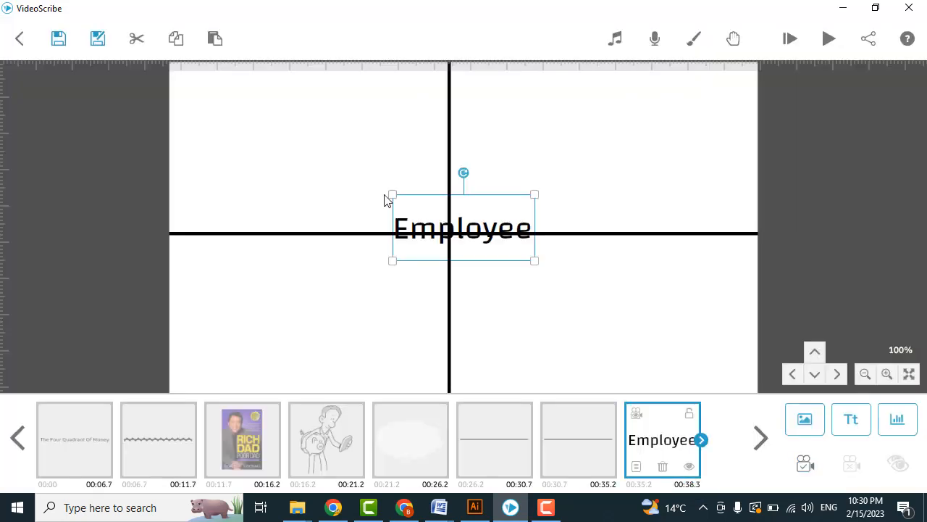
- Move the Employee text into the upper-left quadrant, shrink it near the quadrant's top edge and set its camera position
drag(491, 238, 342, 138)
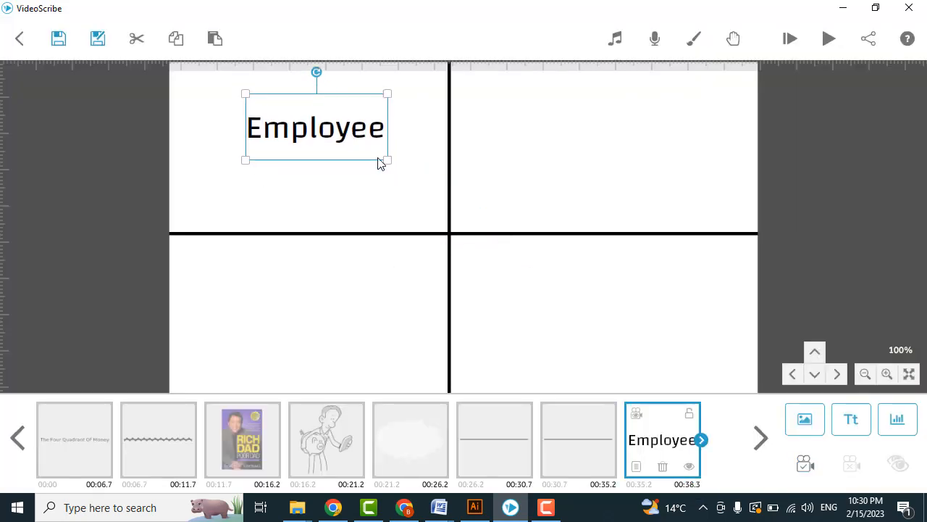
drag(388, 162, 327, 84)
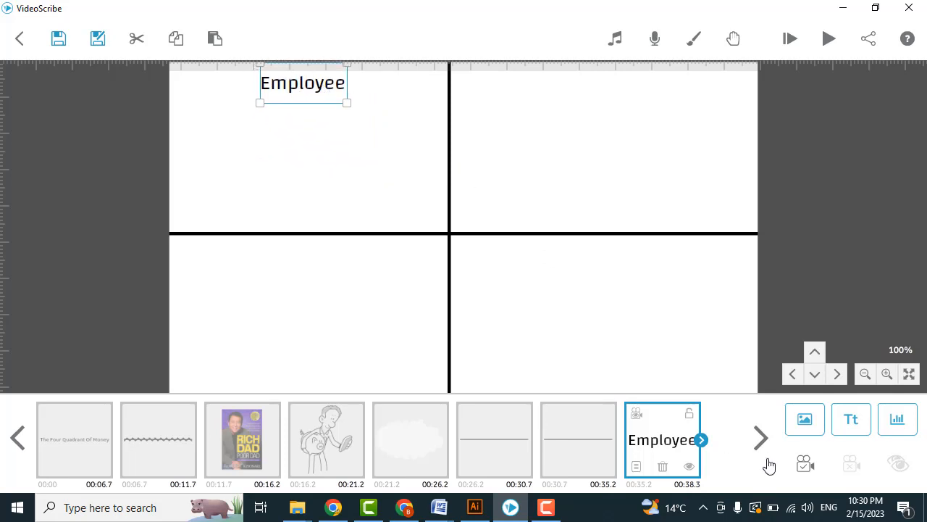
click(805, 465)
- Search the image library for "Employee", add the man with laptop and moon, and fit it in the upper-left quadrant's inner corner
click(334, 509)
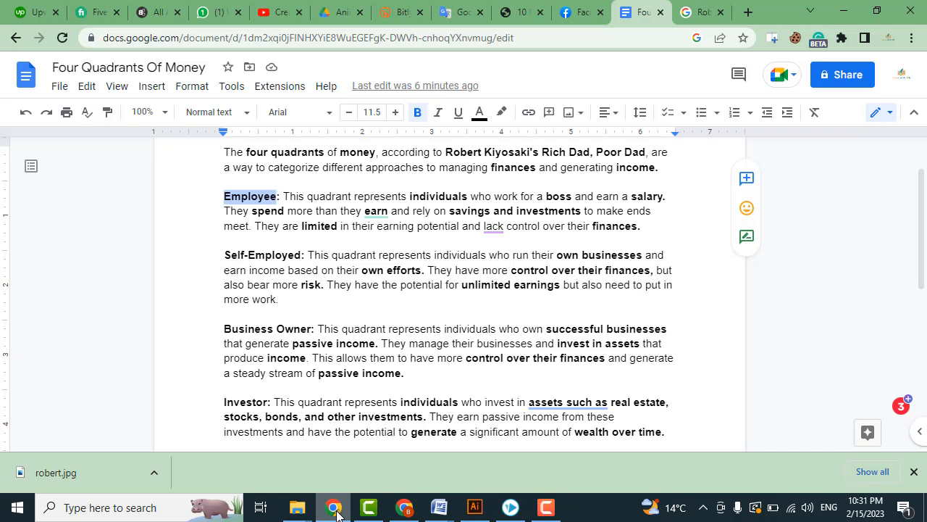
click(334, 510)
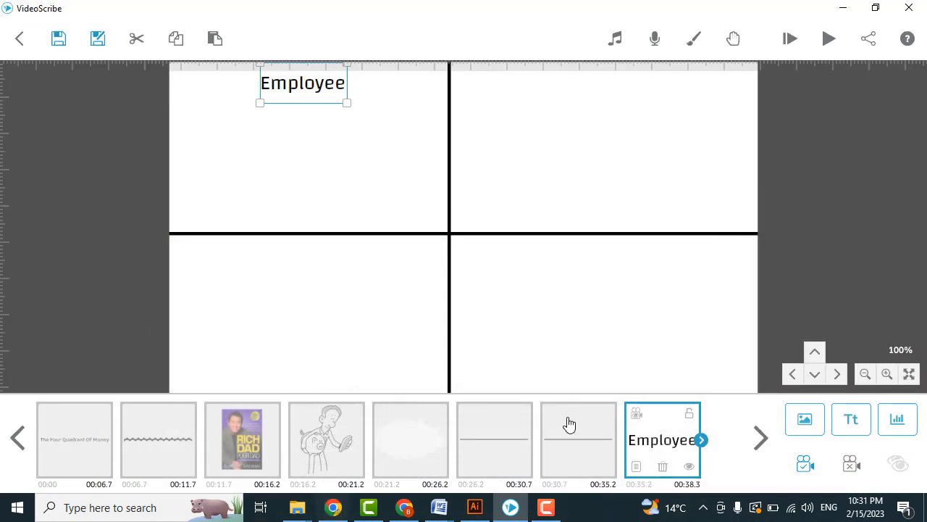
click(802, 419)
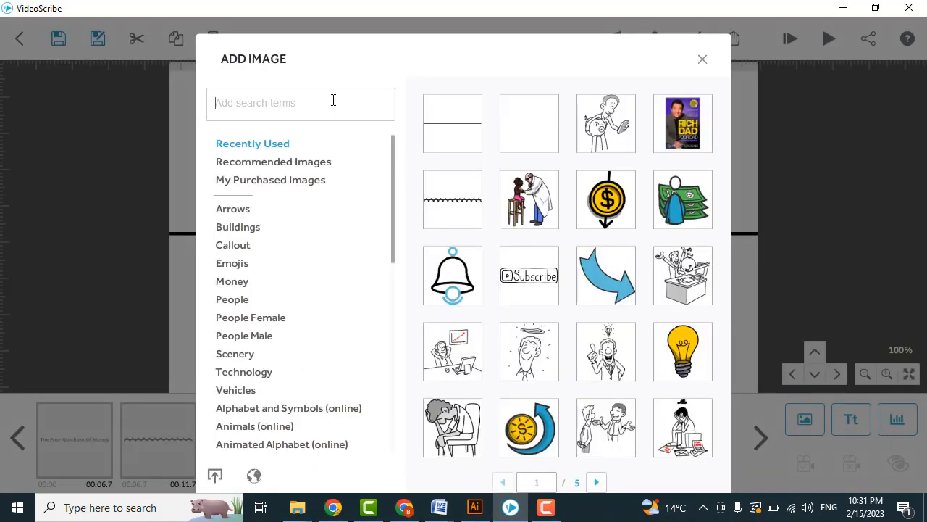
key(ctrl+v)
key(Return)
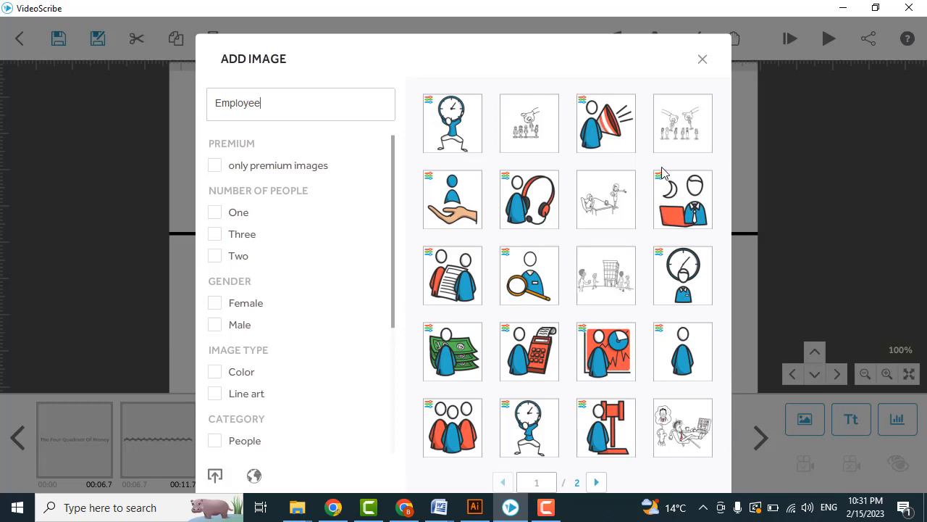
click(694, 201)
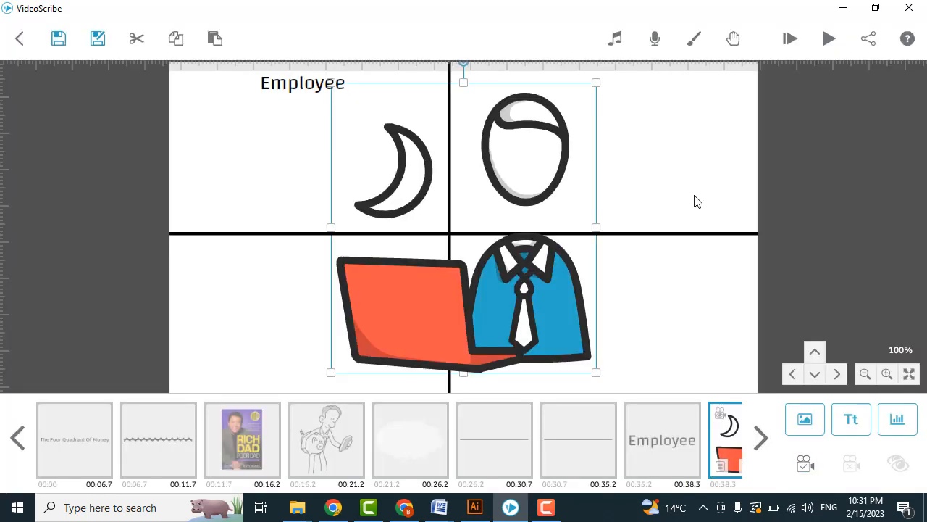
drag(598, 84, 507, 198)
drag(475, 236, 410, 187)
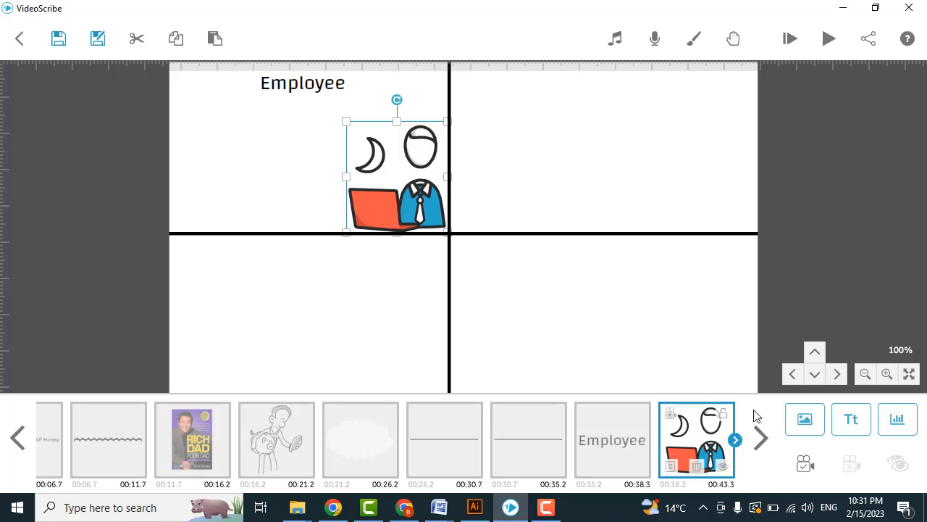
- Enlarge the Employee text slightly and move it up toward the top of the upper-left quadrant
scroll(243, 114, up, 3)
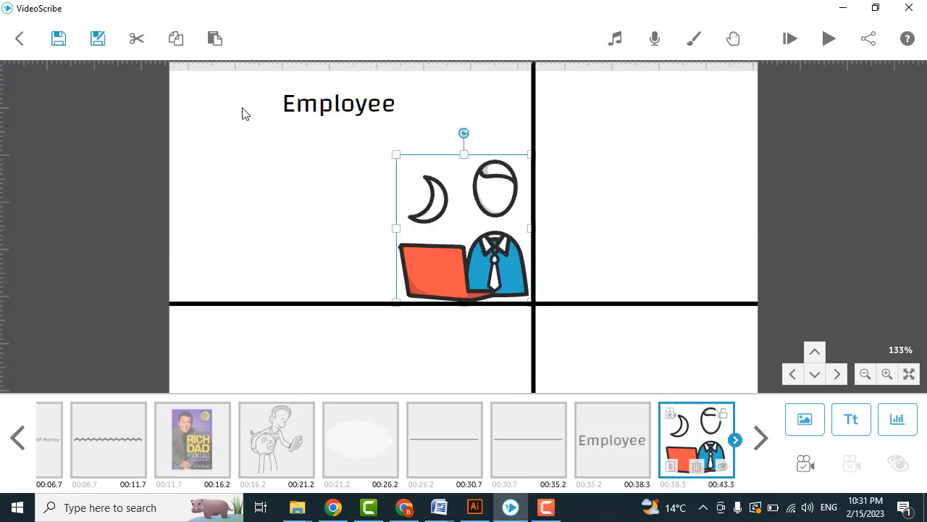
drag(227, 120, 405, 178)
scroll(435, 191, up, 1)
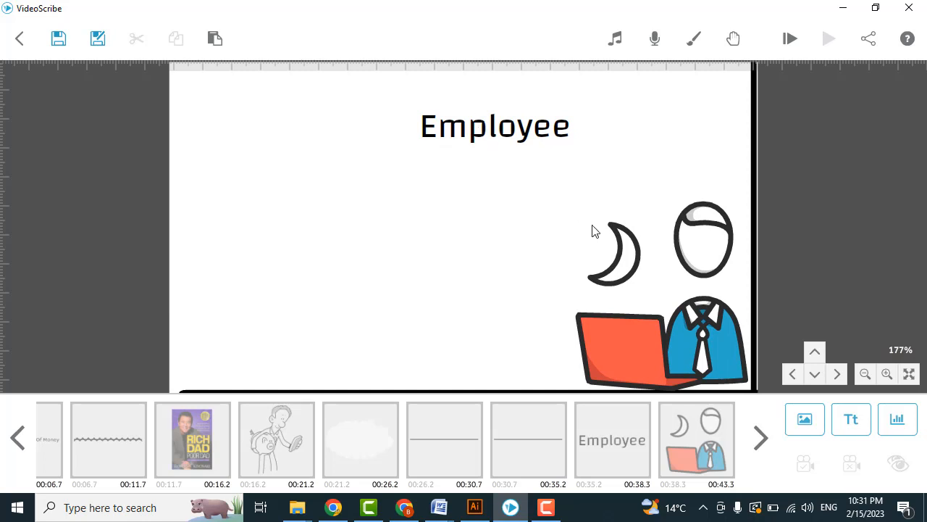
click(694, 281)
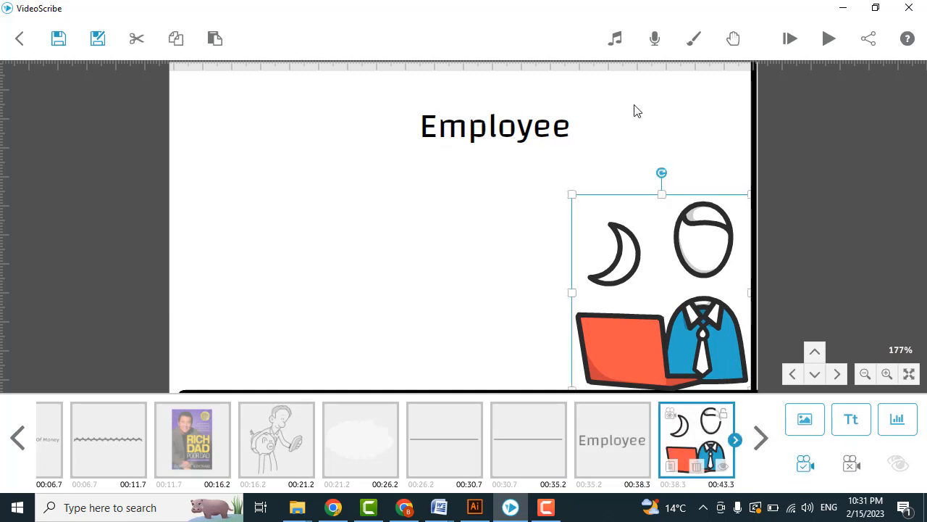
click(554, 137)
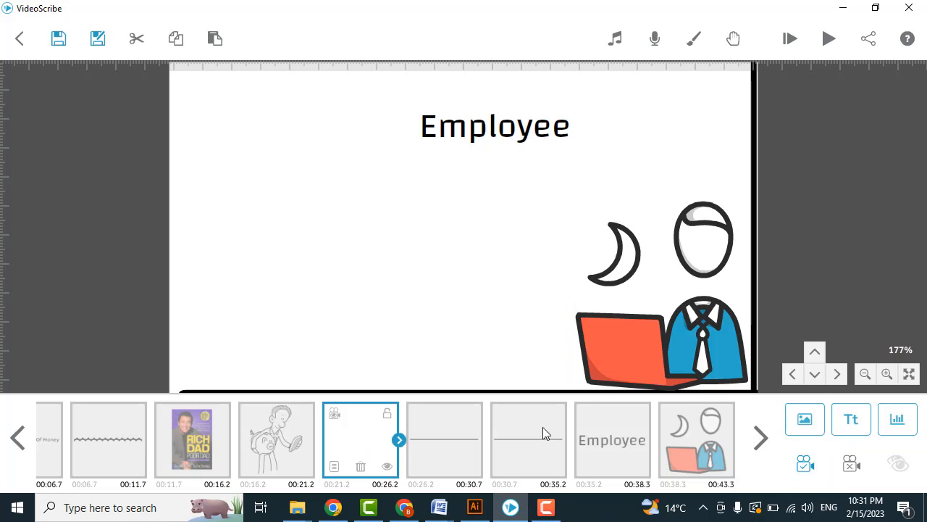
click(627, 419)
drag(516, 137, 472, 105)
drag(534, 137, 539, 135)
- Preview the animation from the vertical line onward
click(523, 447)
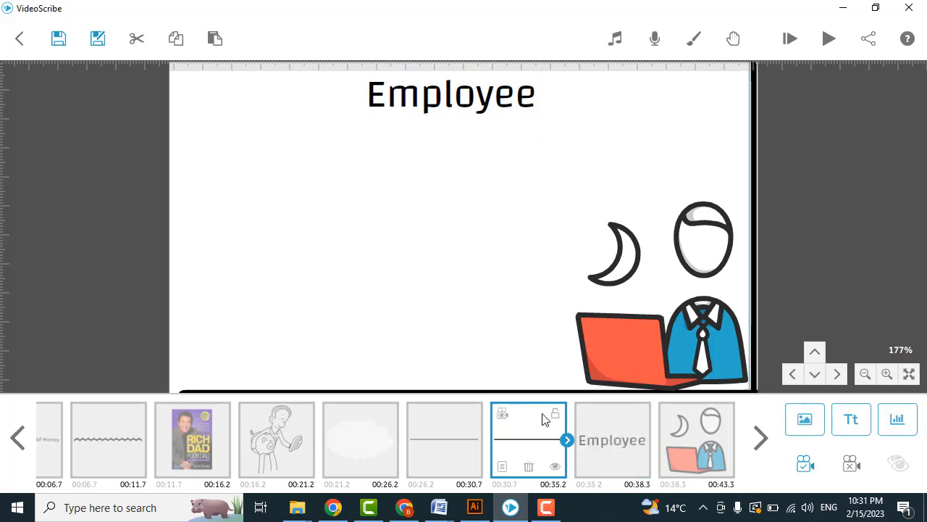
click(819, 38)
click(435, 437)
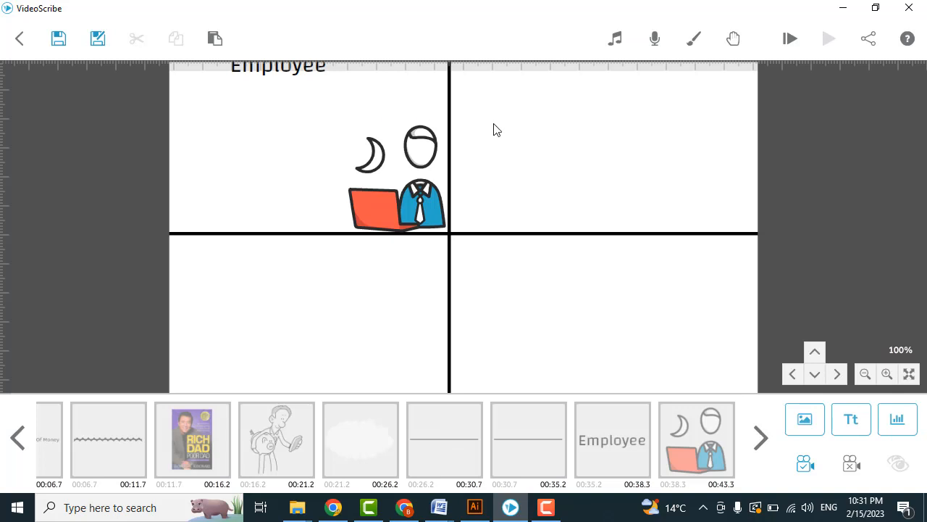
- Set one shared camera position at 100% zoom for both lines, the Employee text and the employee image, with the whole title in frame
drag(507, 128, 528, 148)
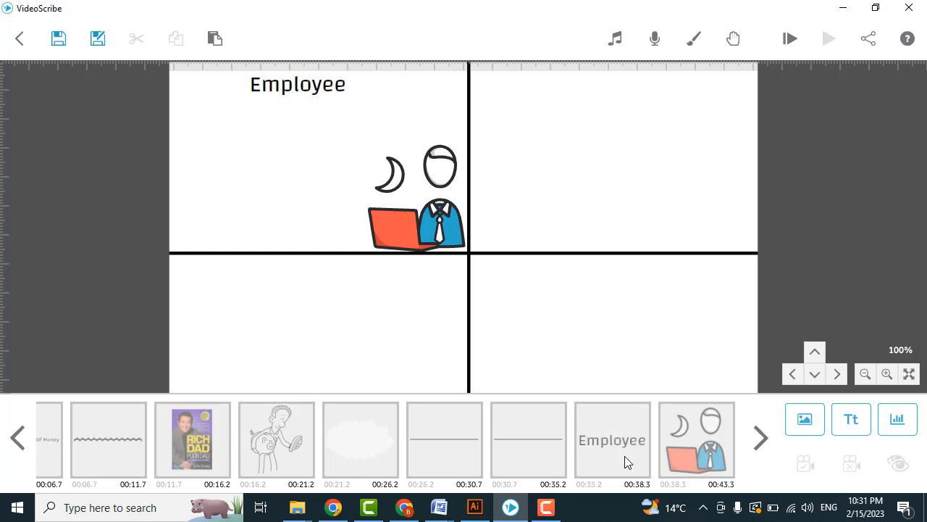
click(426, 448)
shift+click(674, 443)
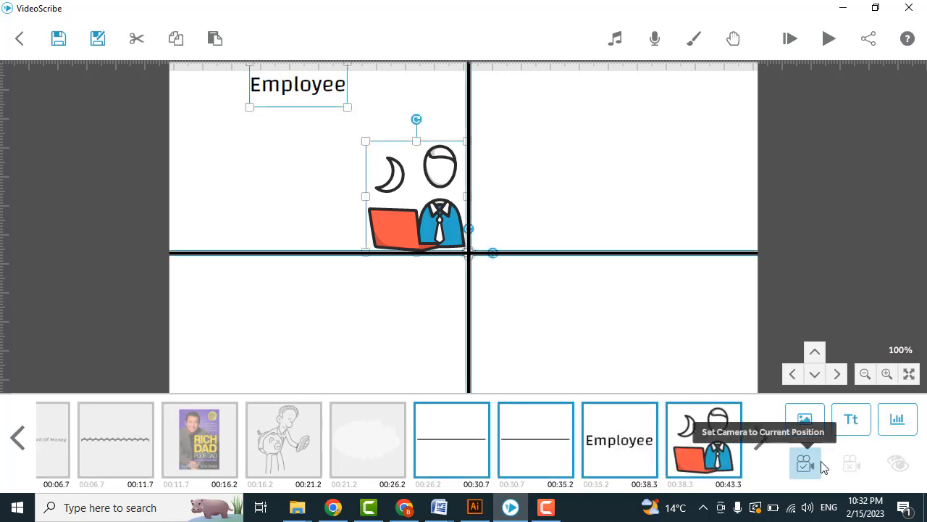
click(812, 468)
- Set the employee image's camera to a 161% close-up of the upper-left quadrant, including the Employee title
click(700, 448)
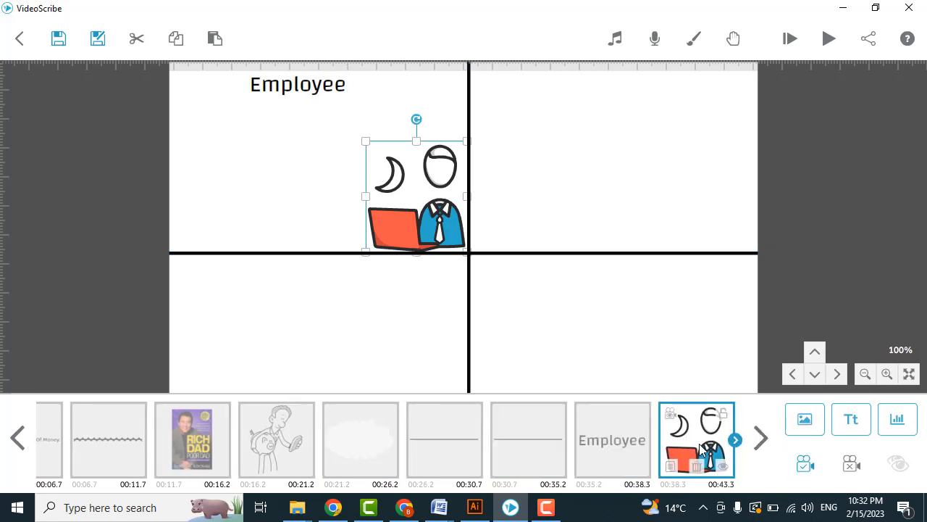
click(886, 374)
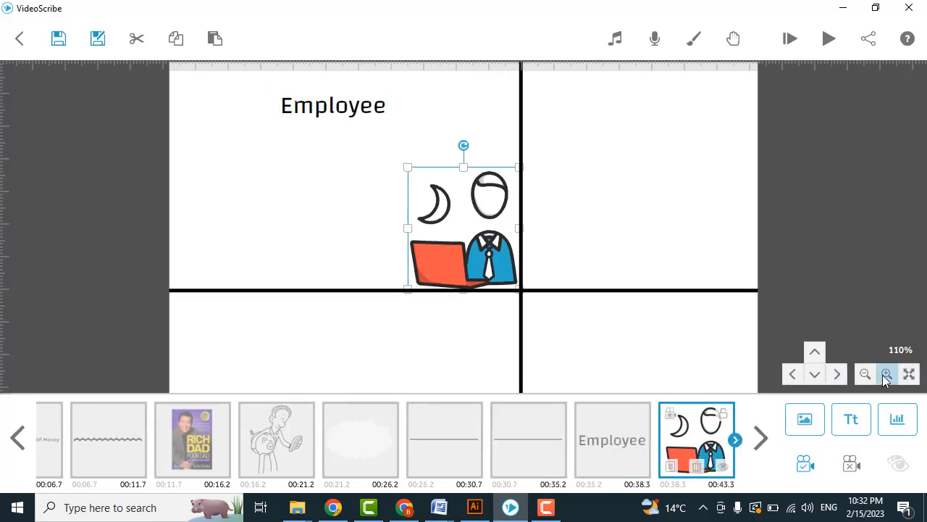
click(886, 373)
drag(327, 216, 517, 269)
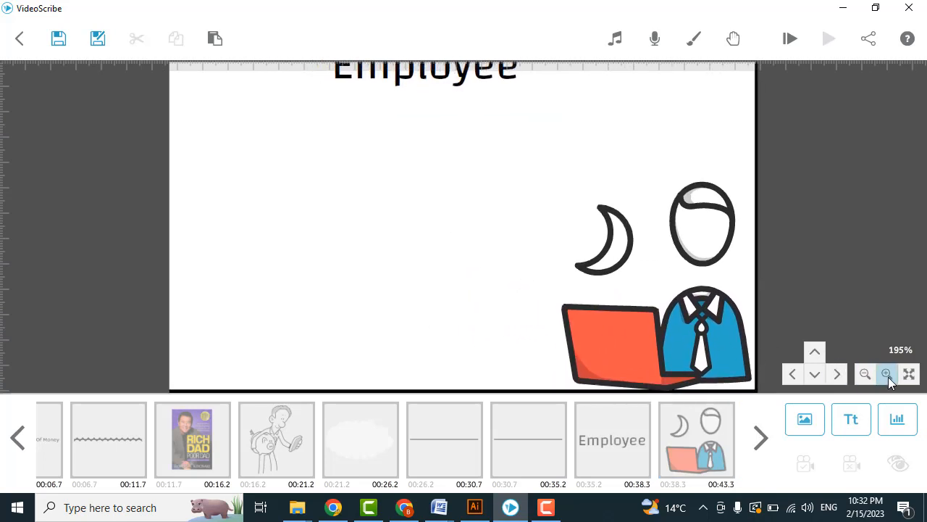
click(865, 374)
drag(440, 207, 478, 224)
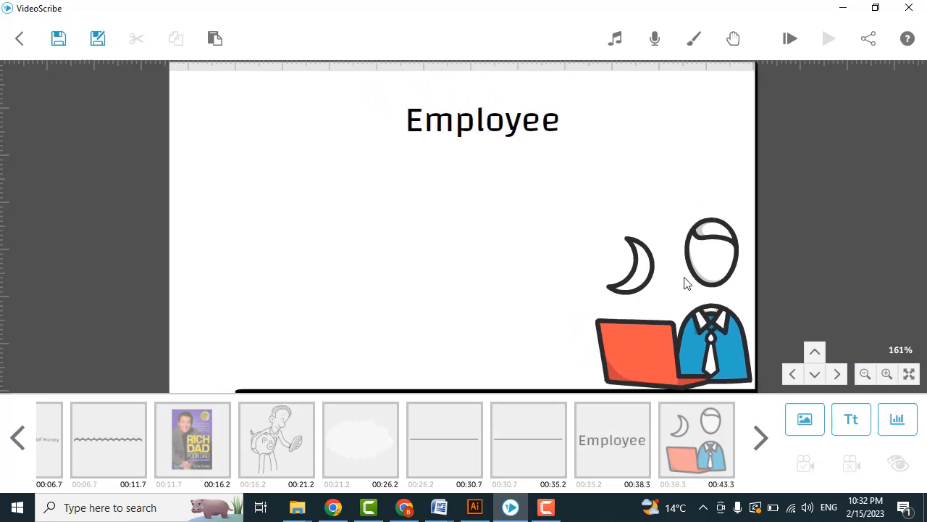
click(704, 465)
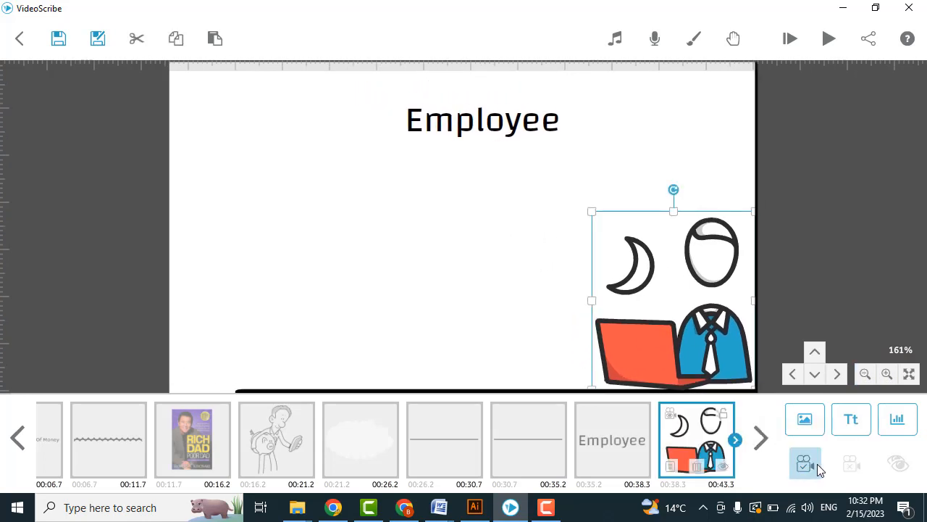
click(807, 466)
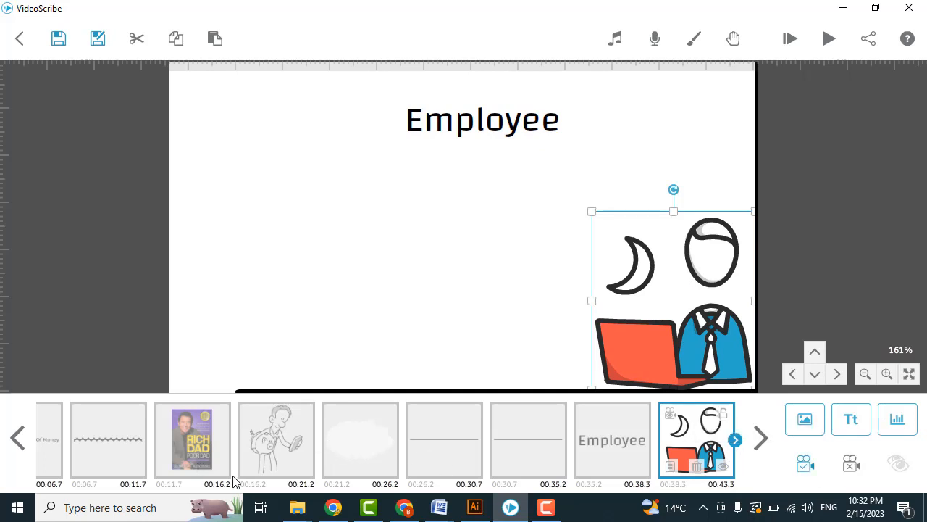
- Shorten the timing of the Four Quadrant Of Money title text to 1.5 s animate and 0.5 s transition
click(14, 439)
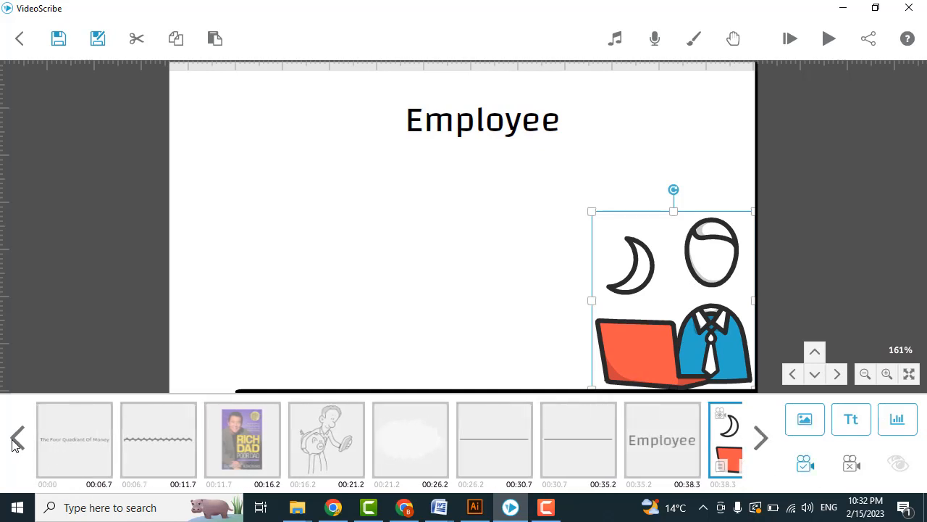
click(93, 449)
click(47, 467)
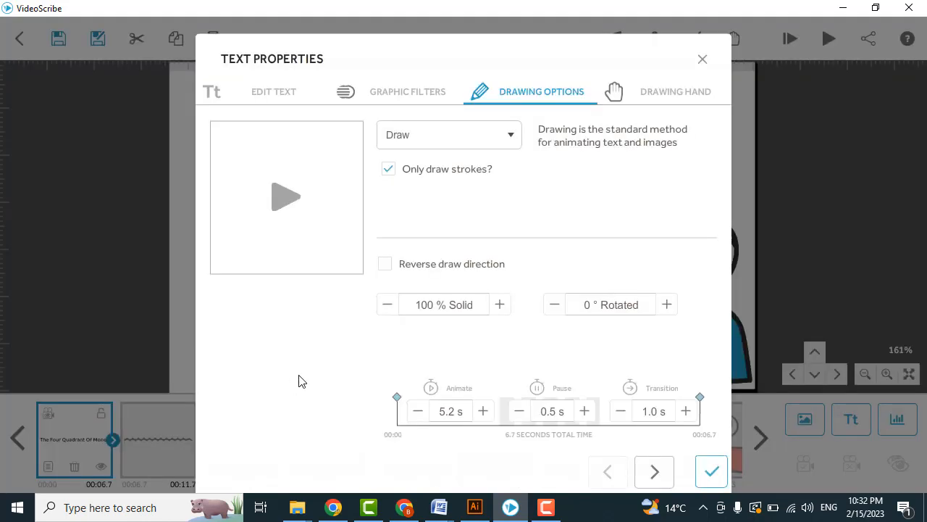
click(418, 411)
click(418, 411)
click(418, 411)
click(620, 414)
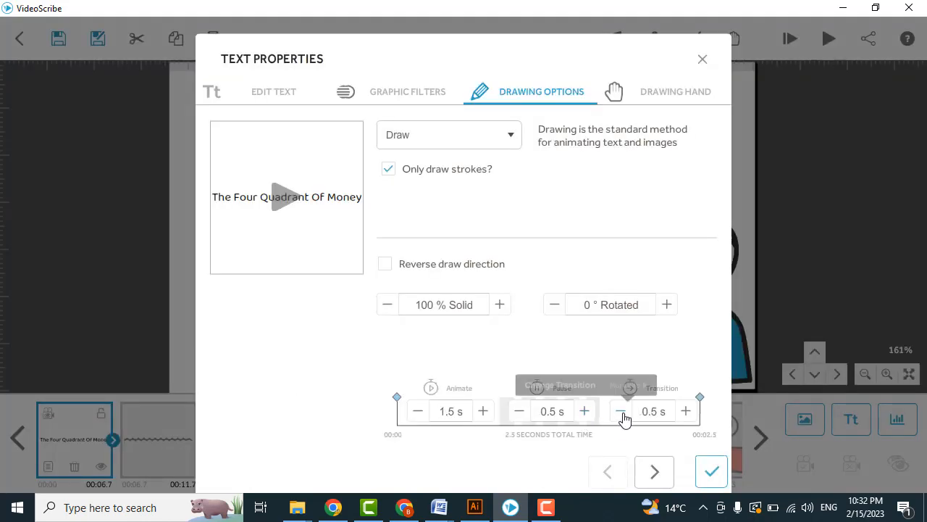
- Set the zigzag line's animate time to 0.5 s and its transition to 0.5 s
click(654, 471)
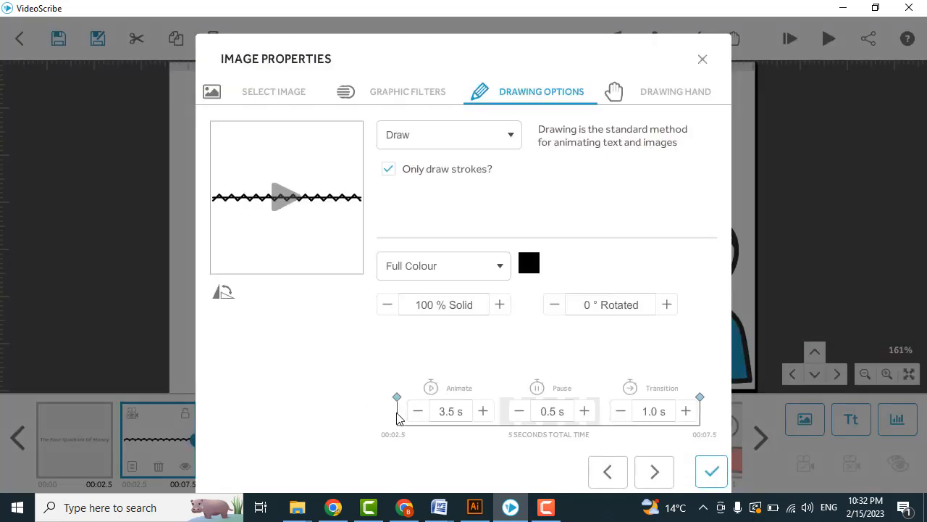
click(419, 412)
click(419, 411)
click(418, 411)
click(419, 412)
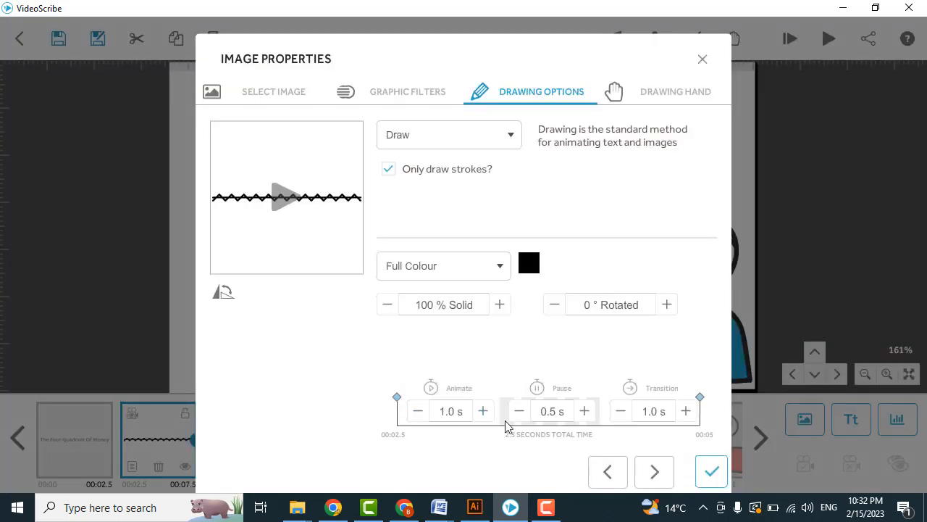
click(418, 411)
click(620, 411)
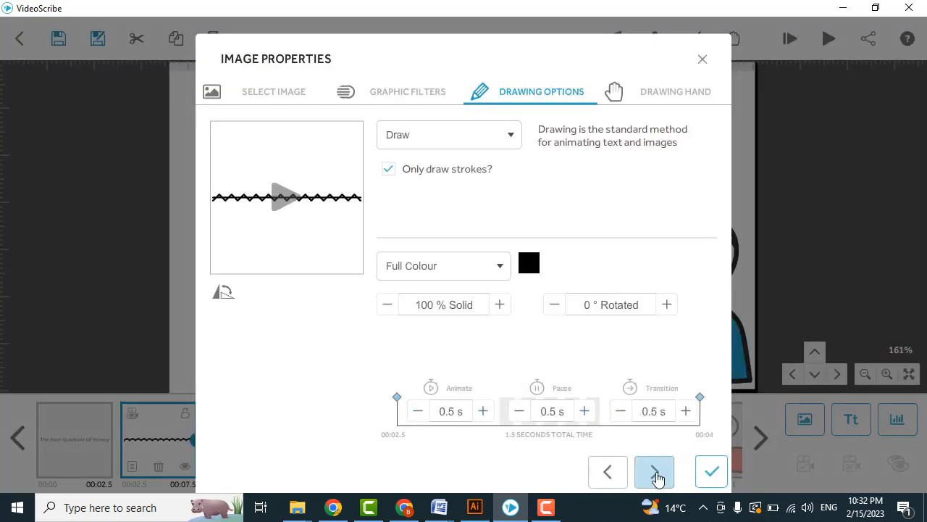
- Set the Rich Dad Poor Dad book cover's animate time to 1.0 s and its transition to 0.5 s
click(654, 472)
click(418, 410)
click(418, 411)
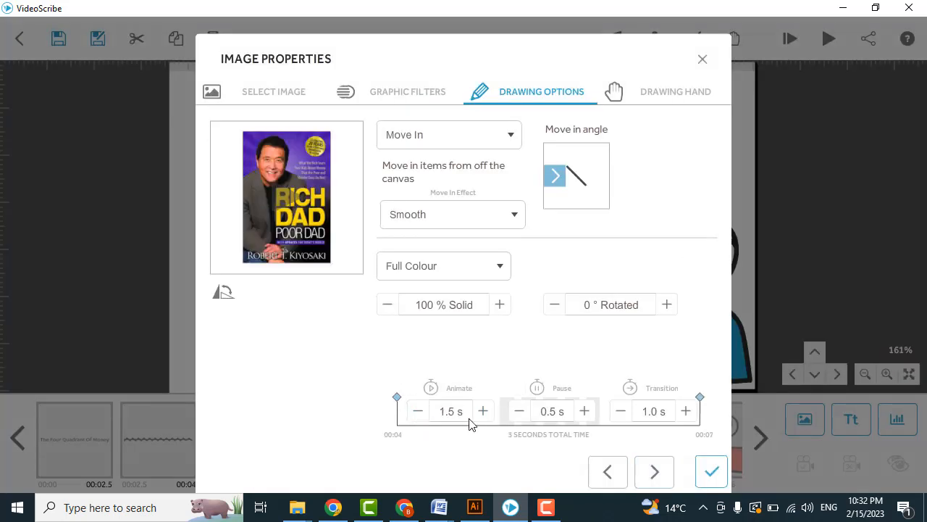
click(418, 411)
click(620, 411)
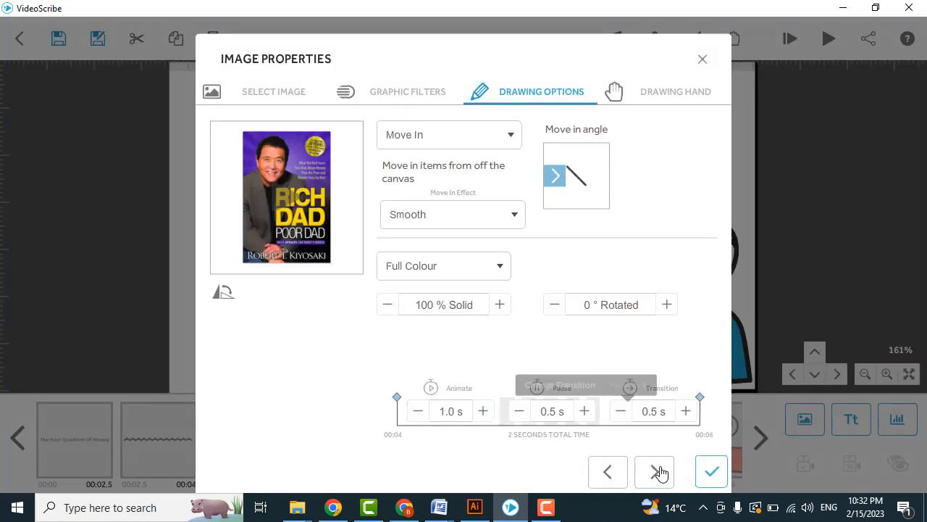
- Shorten the animate and transition times of the man with the piggy bank to 2 seconds in total
click(655, 471)
click(417, 411)
click(418, 411)
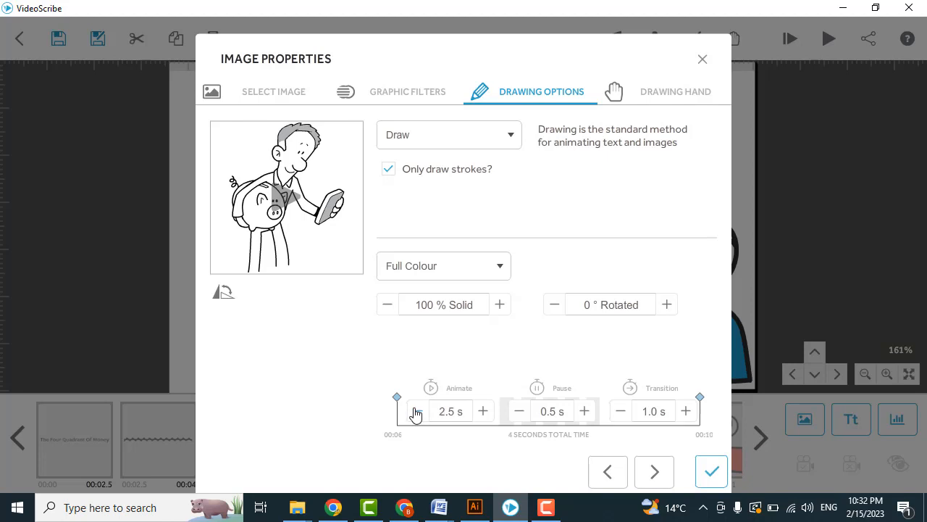
click(418, 411)
click(620, 410)
- Reduce the animate, pause and transition times of the white cover image to 1 second in total
click(657, 478)
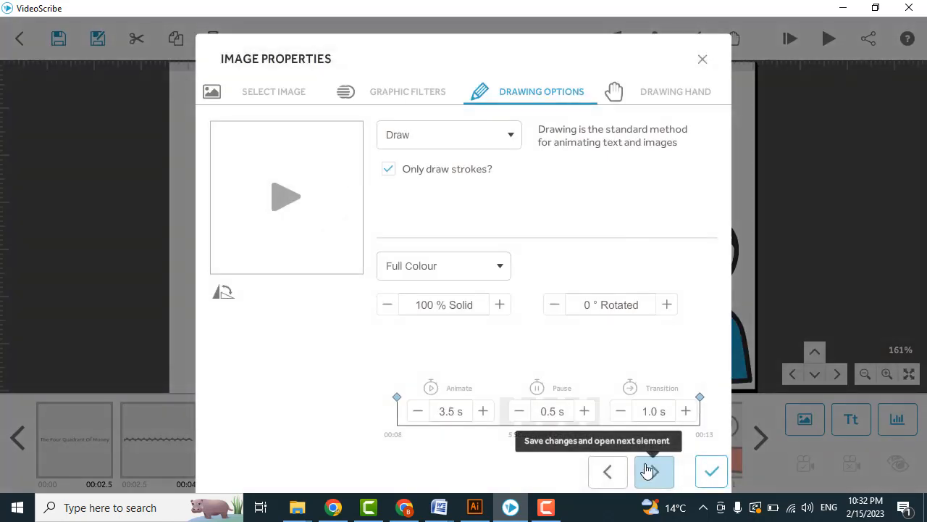
click(416, 412)
click(416, 411)
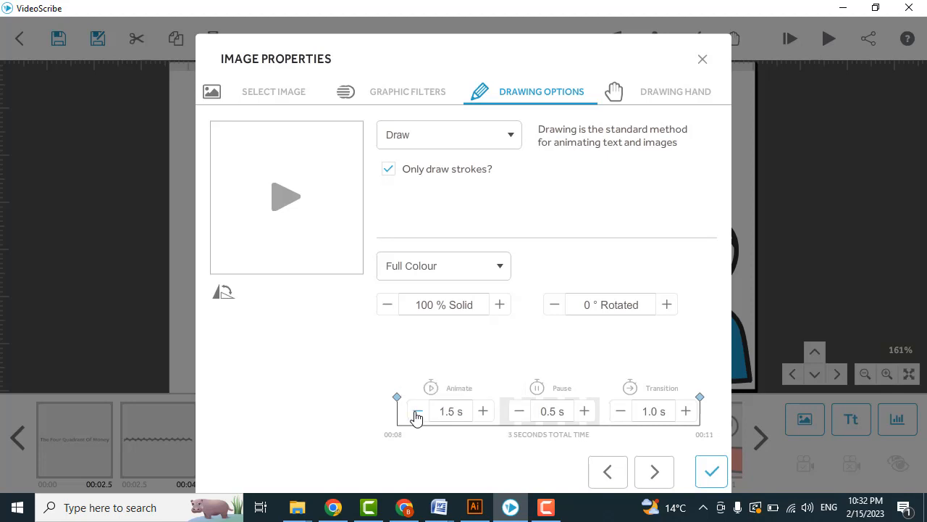
click(514, 411)
click(619, 411)
click(619, 411)
click(426, 413)
- Set the horizontal line to animate in 0.5 s with no pause or transition
click(654, 471)
click(418, 410)
click(419, 411)
click(418, 411)
click(418, 411)
click(418, 411)
click(518, 411)
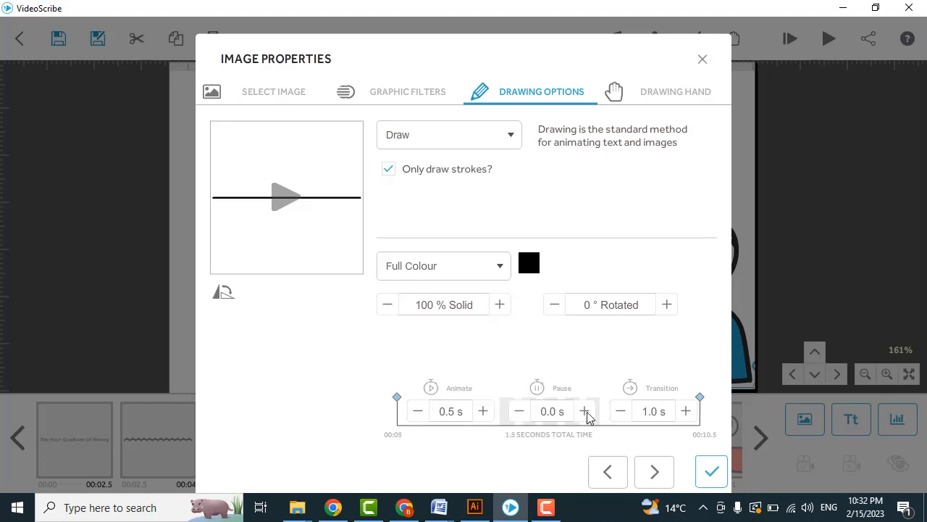
- Shorten the vertical line's timing to 0.5 s in total without a pause and save the element settings
click(648, 469)
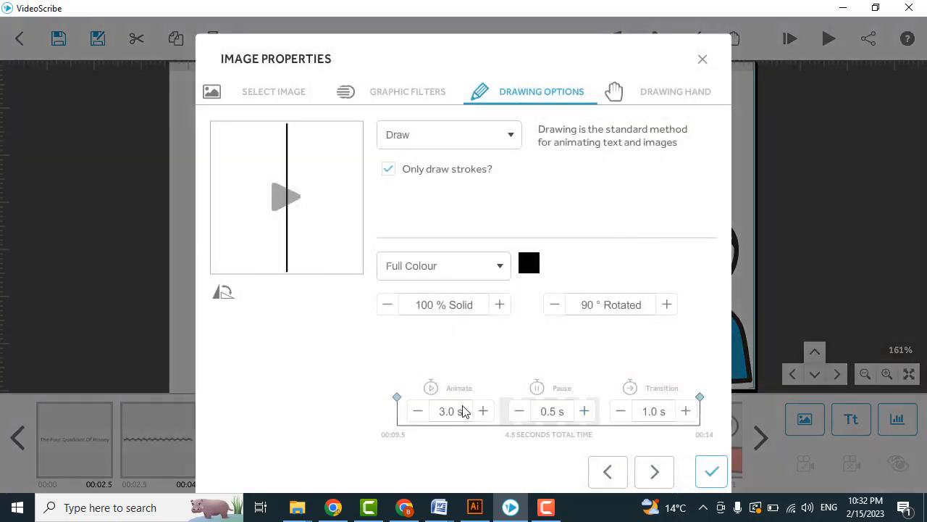
click(419, 411)
click(419, 411)
click(419, 411)
click(520, 411)
click(654, 472)
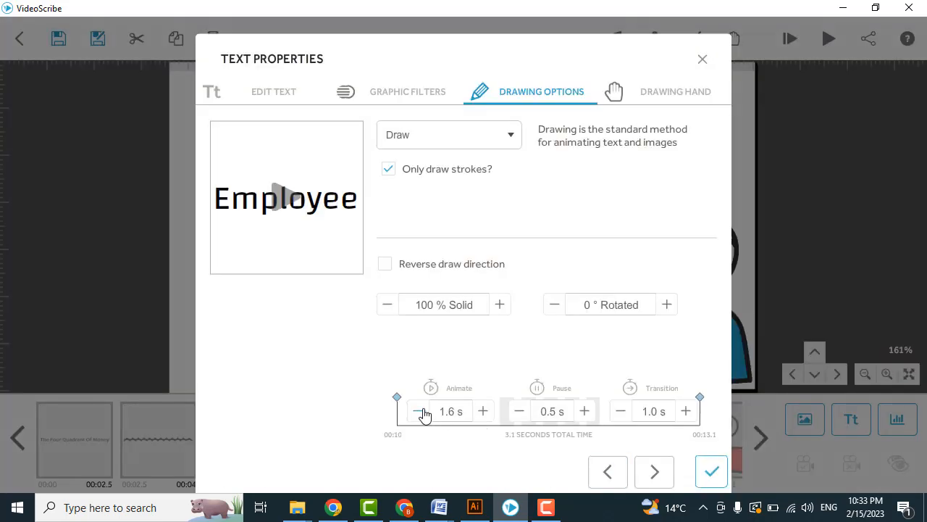
click(709, 473)
- Preview the whole animation from the start and stop it while the employee image is being drawn
click(60, 456)
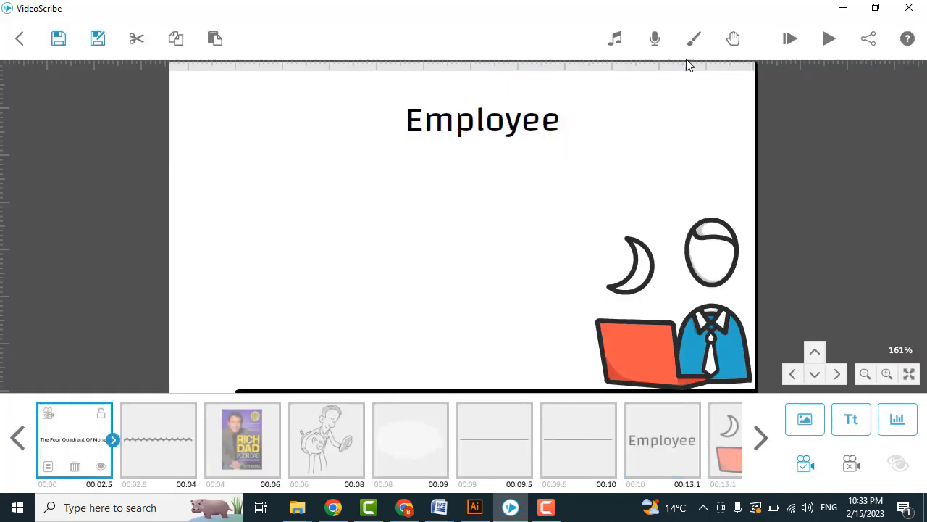
click(821, 40)
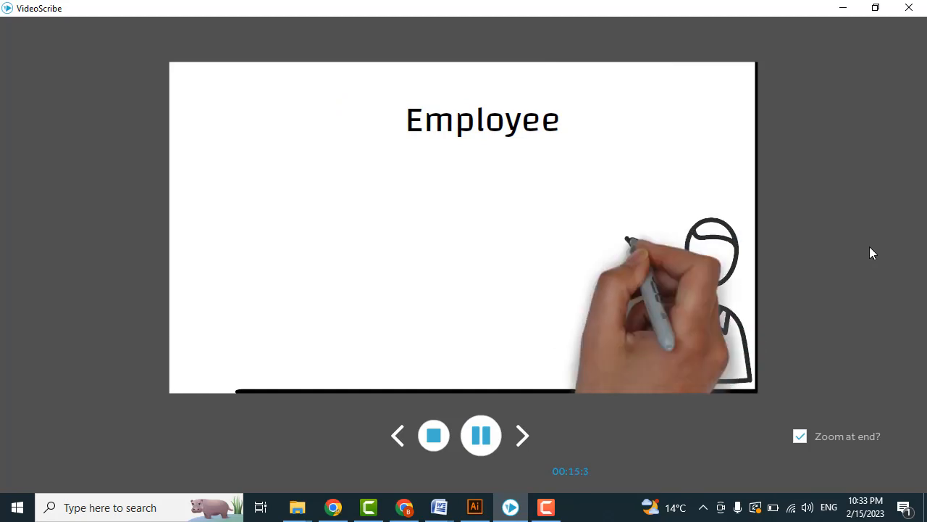
click(433, 434)
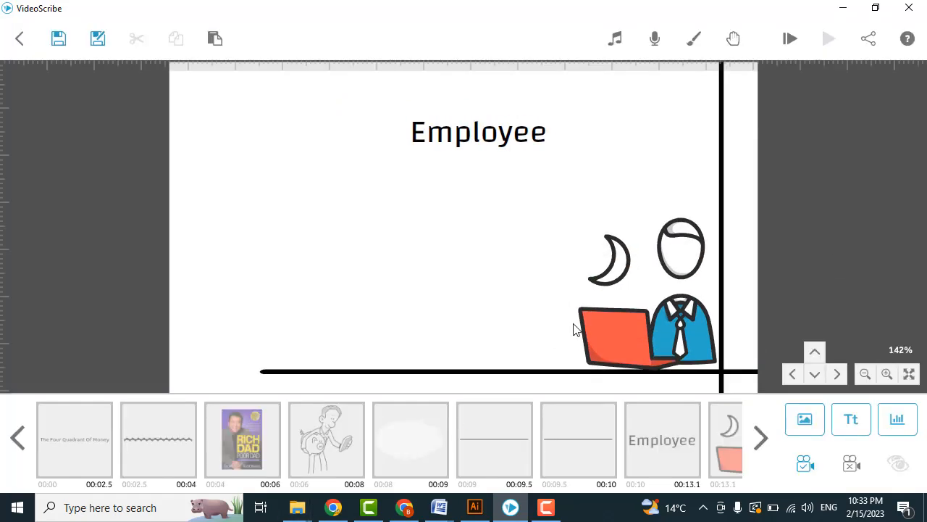
- Select the large white cover image on the full canvas and shift it slightly to the right
click(418, 188)
click(909, 374)
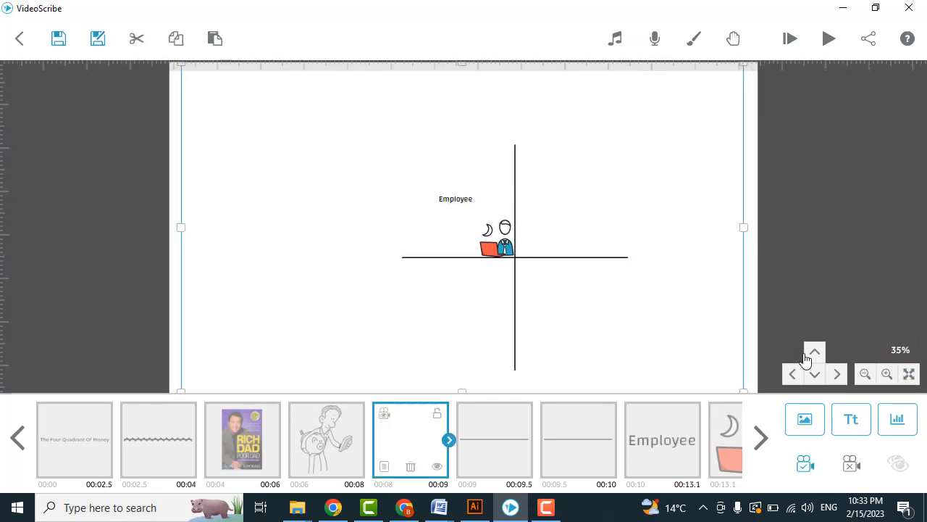
mouse_move(648, 326)
mouse_down()
mouse_move(609, 321)
mouse_move(658, 327)
mouse_move(640, 263)
mouse_move(654, 325)
mouse_up()
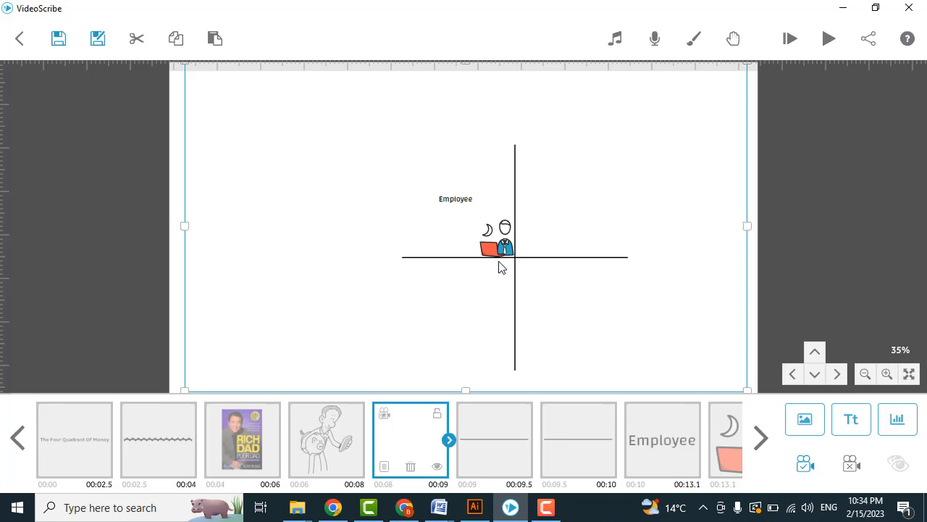
- Switch to the Four Quadrants Of Money document in Chrome and copy the whole script
click(333, 507)
key(ctrl+a)
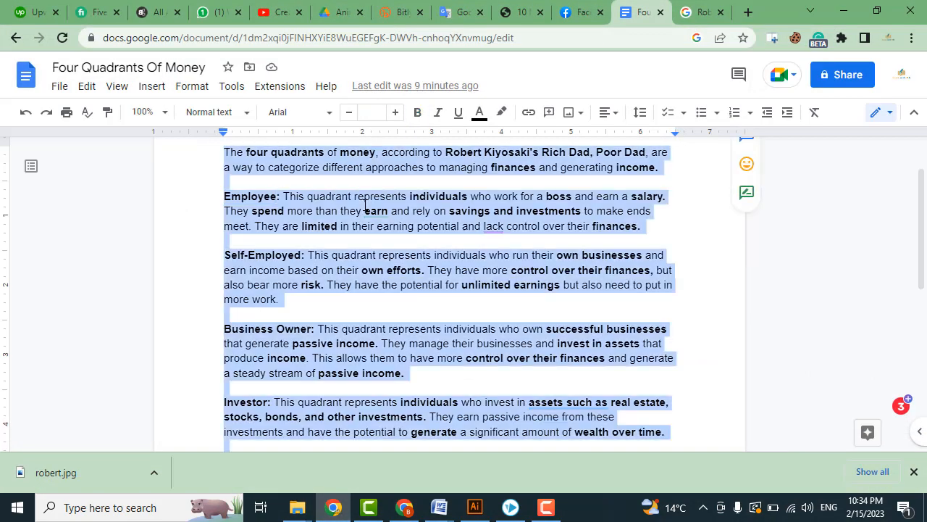
click(751, 12)
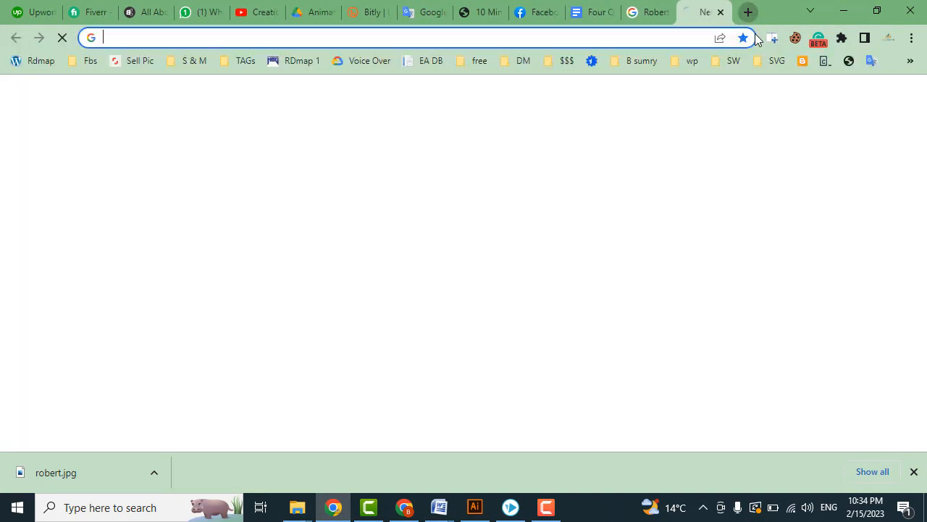
text(mic )
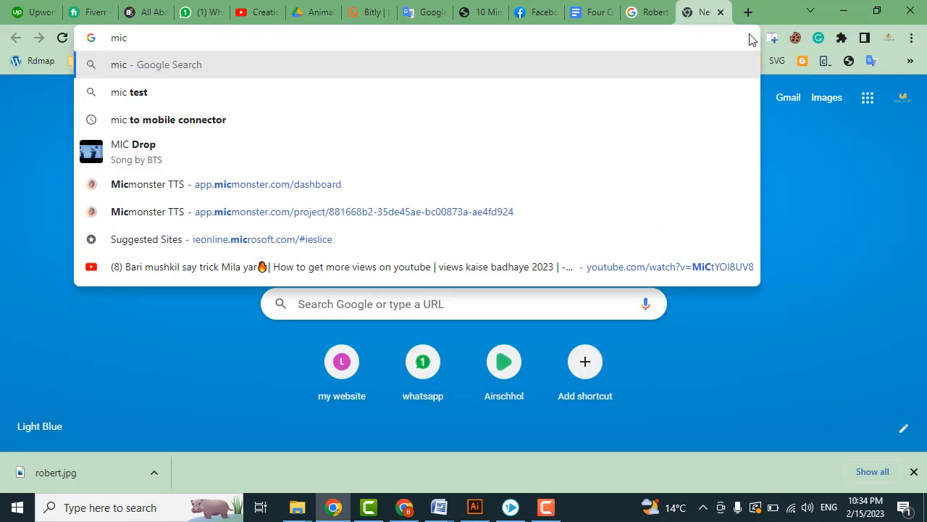
text(mon)
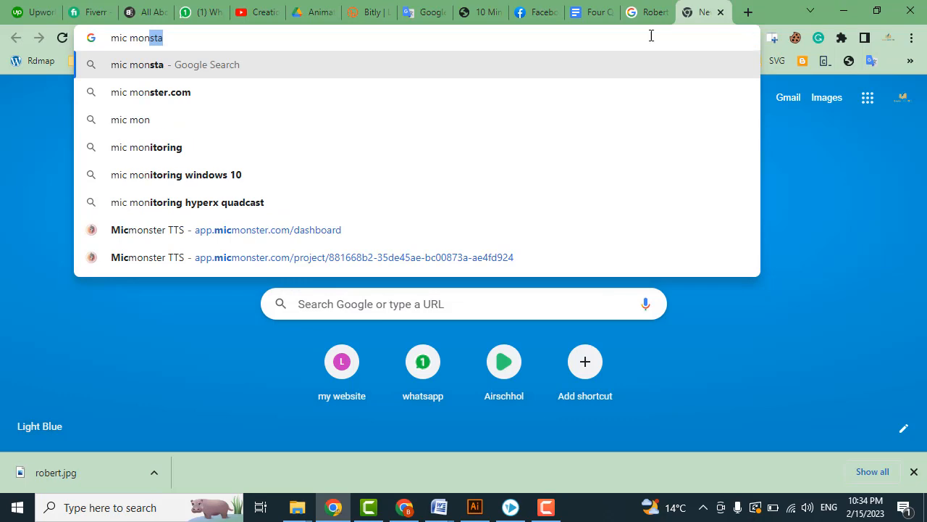
- Open the MicMonster text-to-speech site on a new page in the other Chrome profile
click(404, 507)
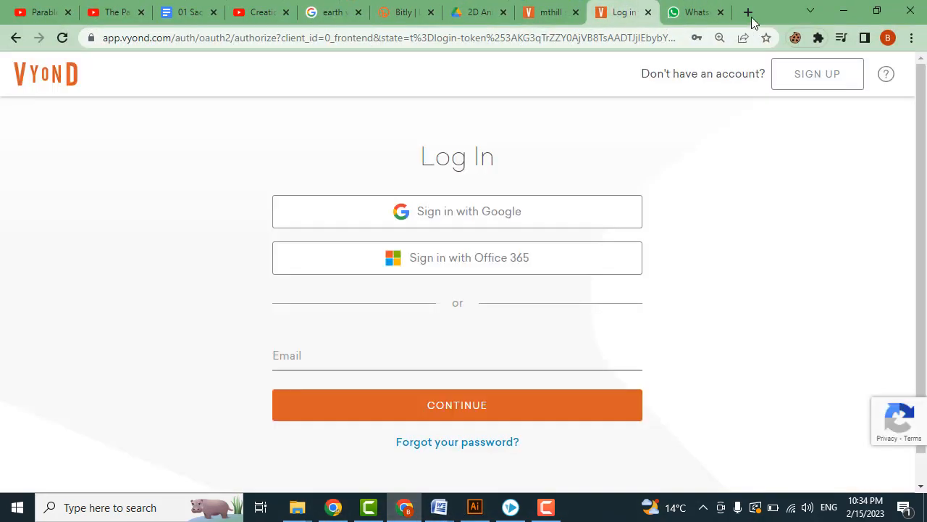
key(ctrl+t)
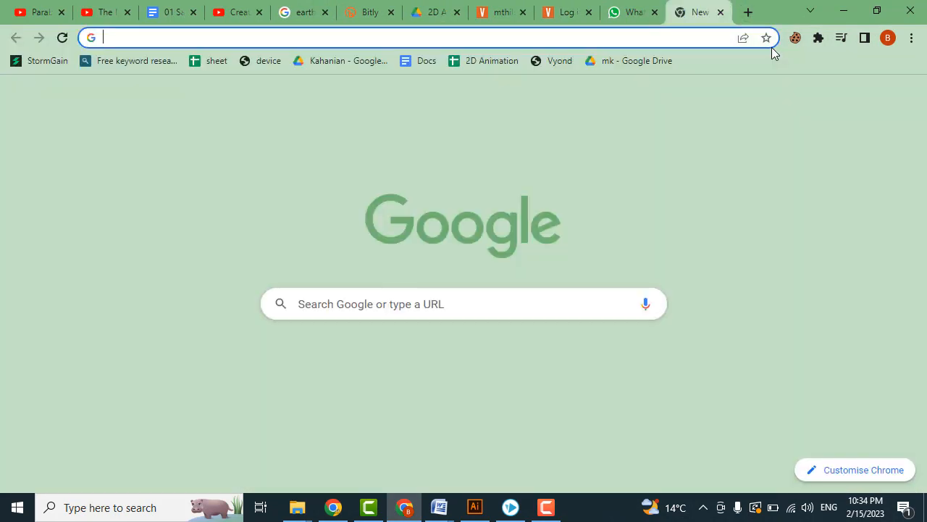
text(mic)
key(Return)
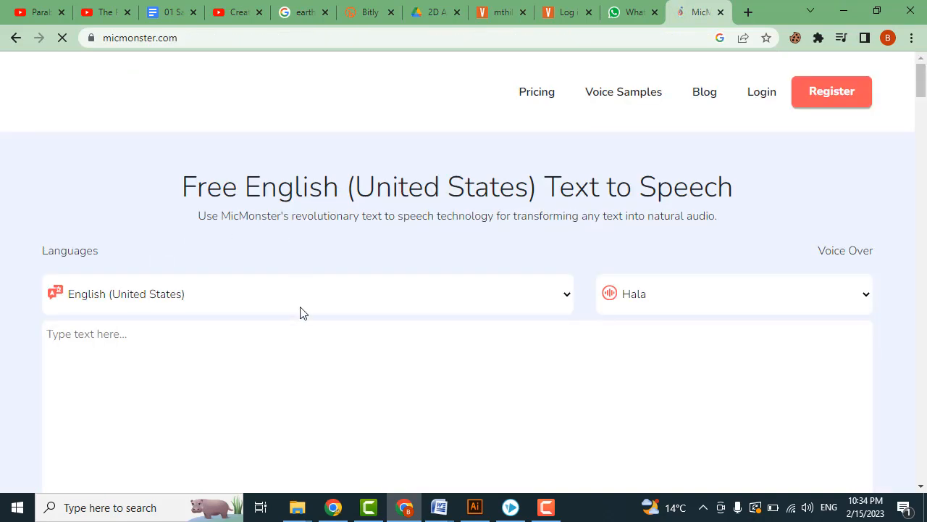
- Paste the copied script into the text-to-speech field and check its character count against the limit
click(178, 343)
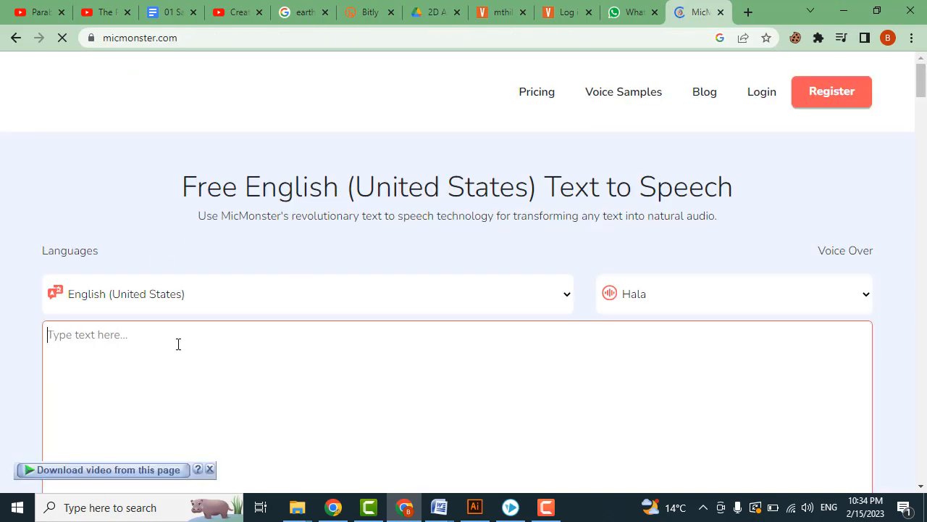
key(ctrl+v)
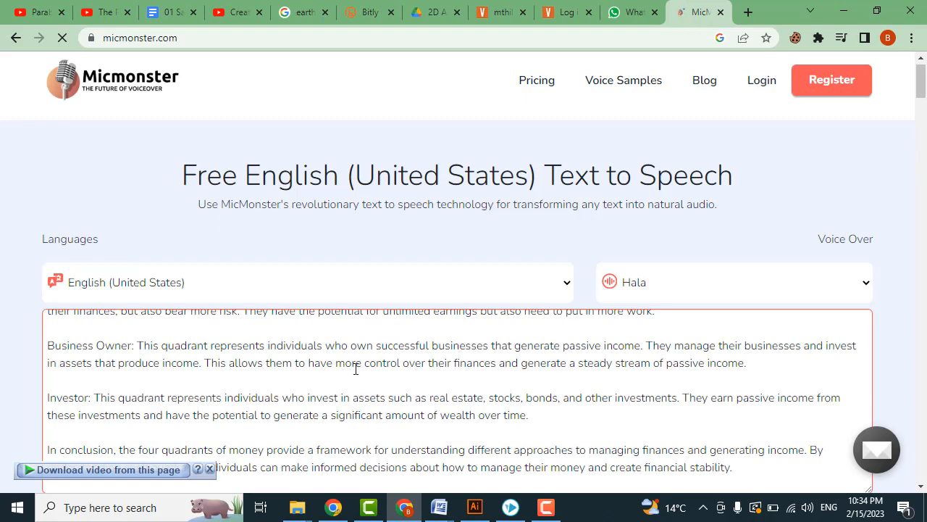
scroll(366, 395, down, 3)
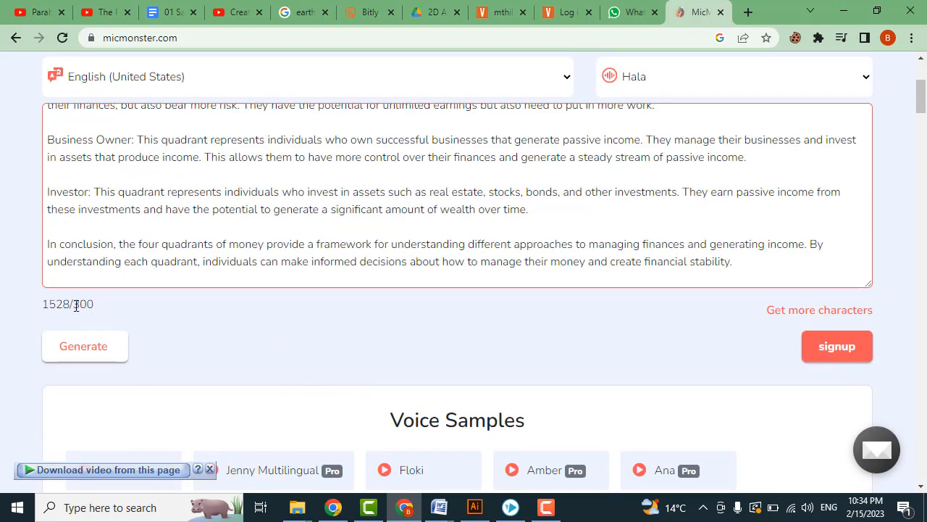
drag(75, 305, 141, 311)
drag(70, 303, 2, 307)
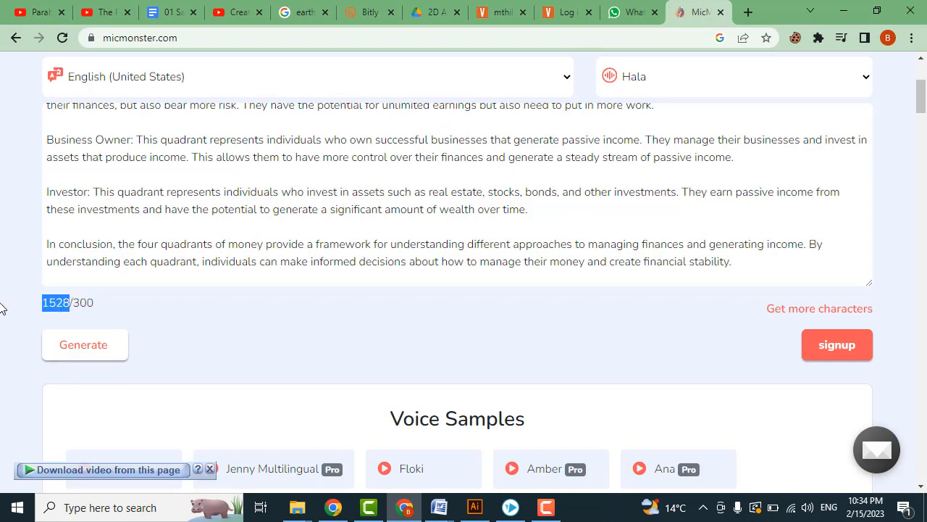
- Delete the entire pasted script from the text-to-speech field and return to the first Chrome window
click(549, 211)
drag(733, 261, 43, 109)
scroll(29, 218, up, 3)
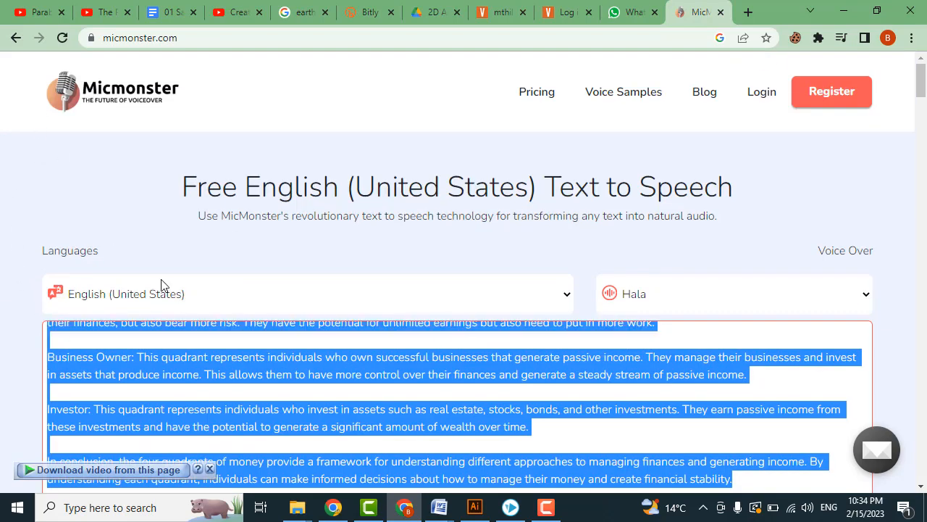
scroll(424, 455, down, 2)
scroll(428, 369, up, 1)
scroll(431, 347, up, 1)
key(BackSpace)
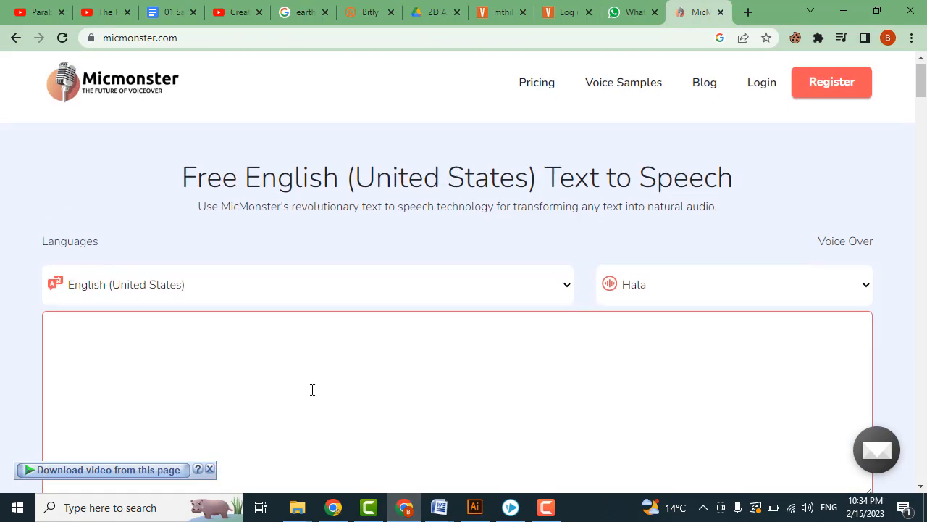
scroll(312, 390, down, 3)
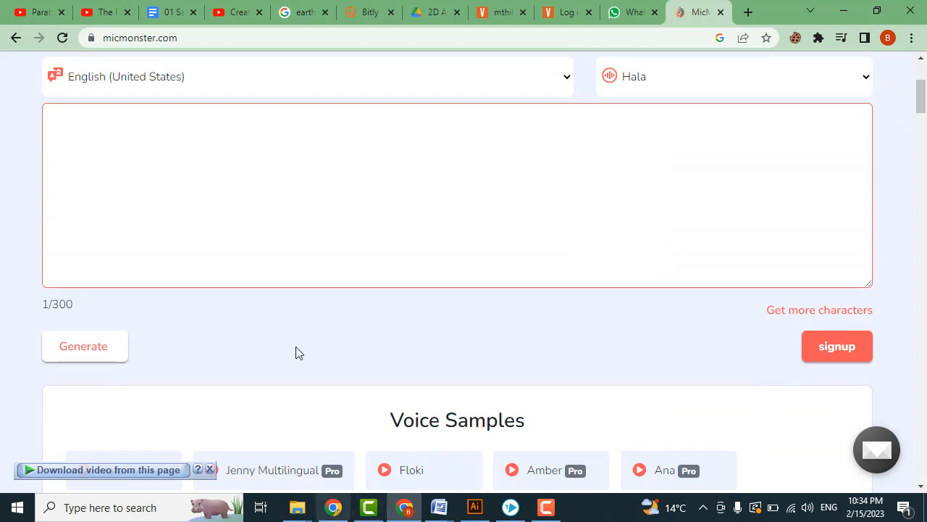
key(BackSpace)
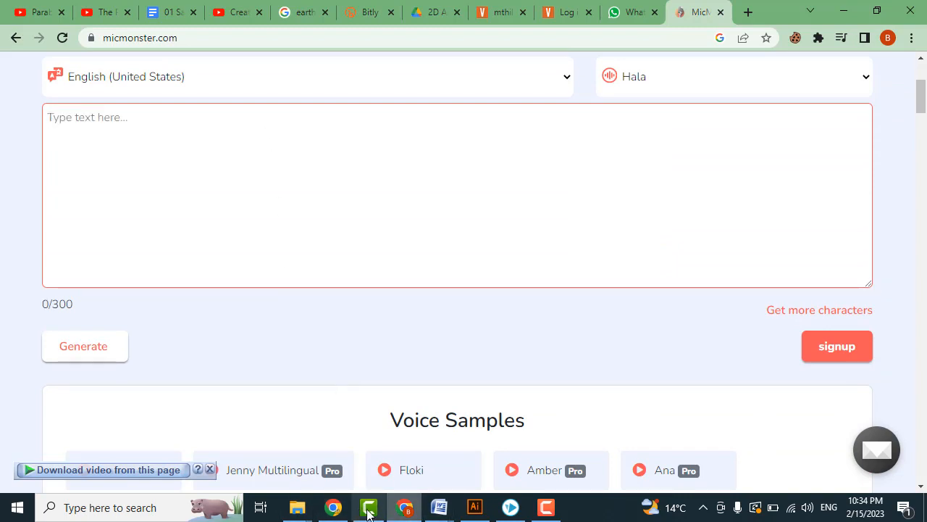
key(alt+Tab)
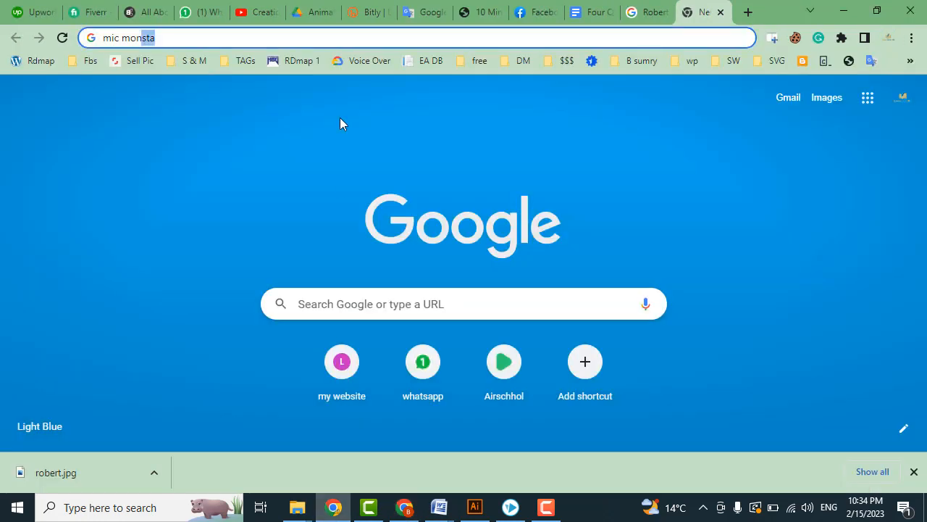
- Copy only the introduction and the Employee paragraph from the Four Quadrants Of Money document
click(585, 13)
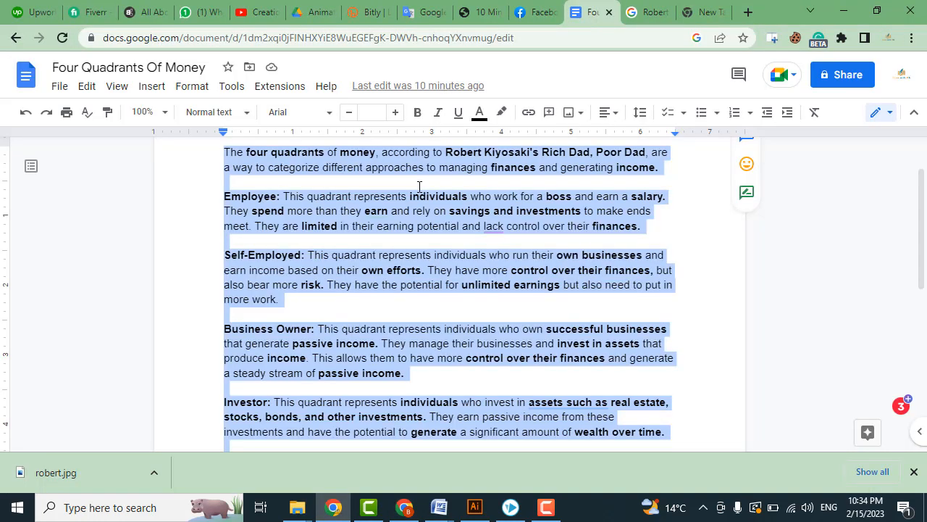
click(418, 253)
drag(442, 210, 206, 143)
key(ctrl+c)
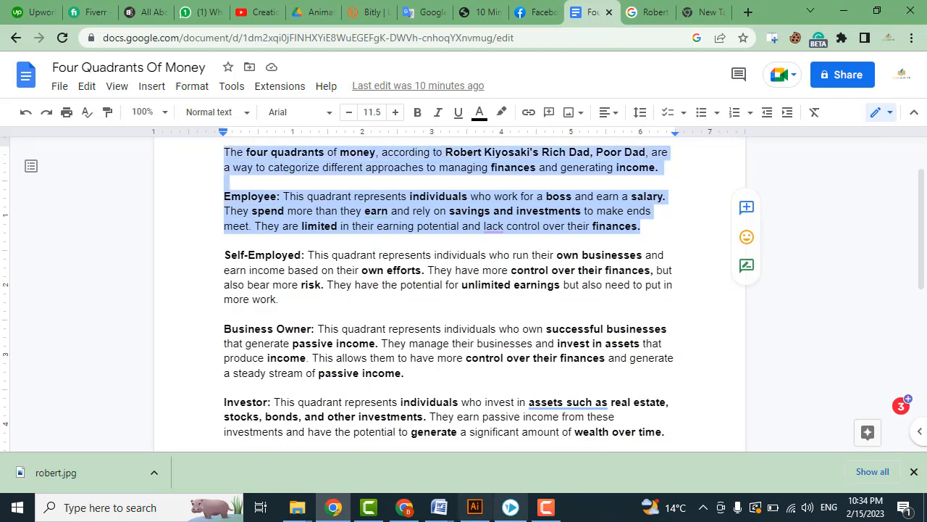
- Paste the copied text into MicMonster in the other Chrome window and delete everything after "earn a salary."
click(405, 508)
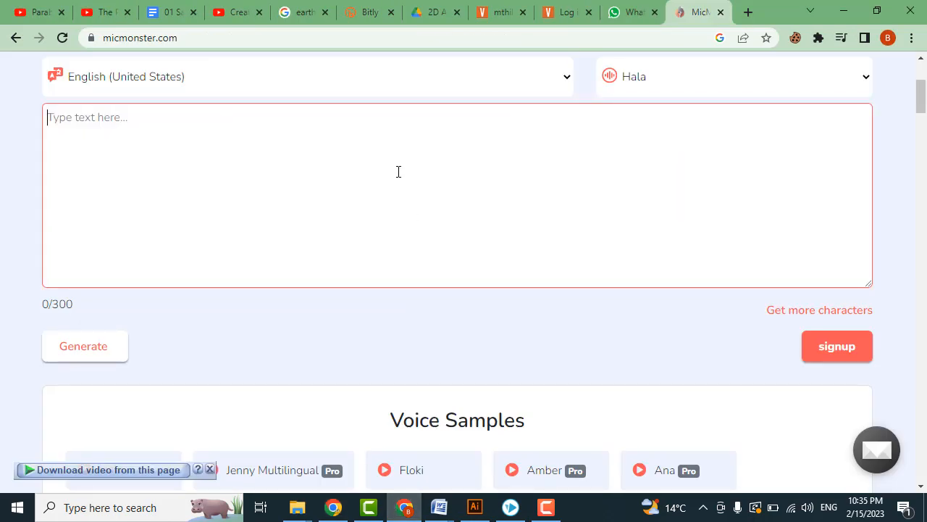
key(ctrl+v)
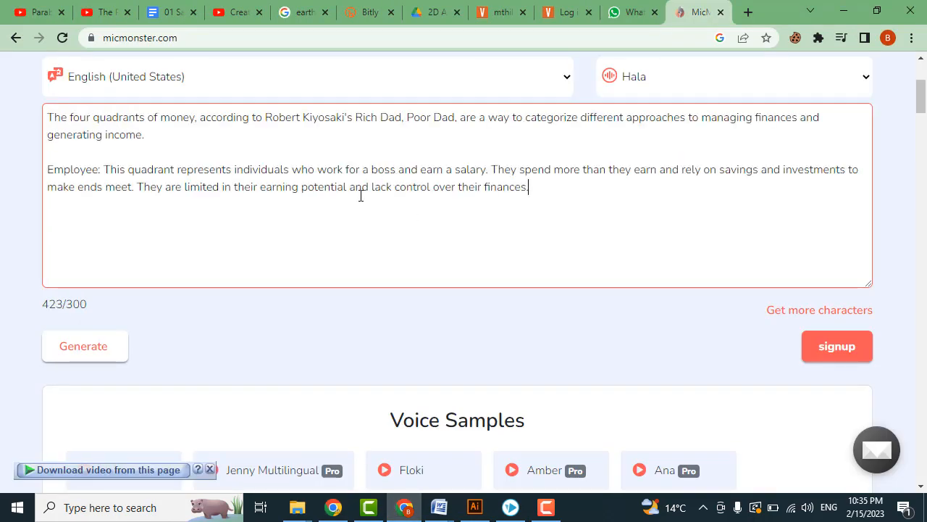
drag(543, 189, 140, 193)
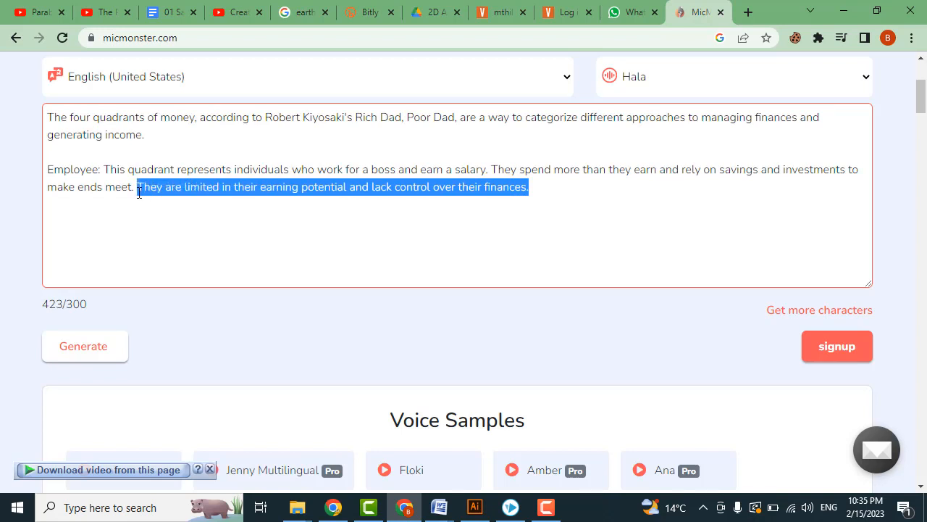
key(BackSpace)
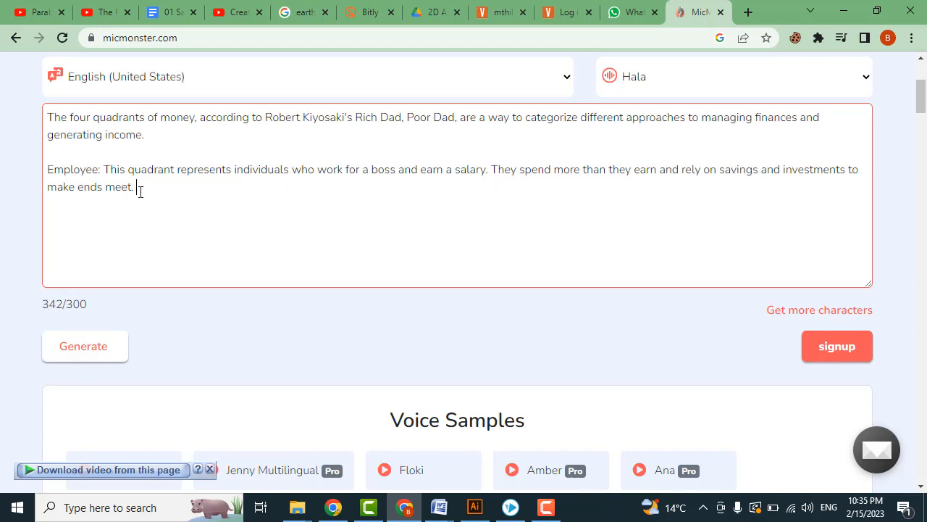
drag(505, 186, 491, 170)
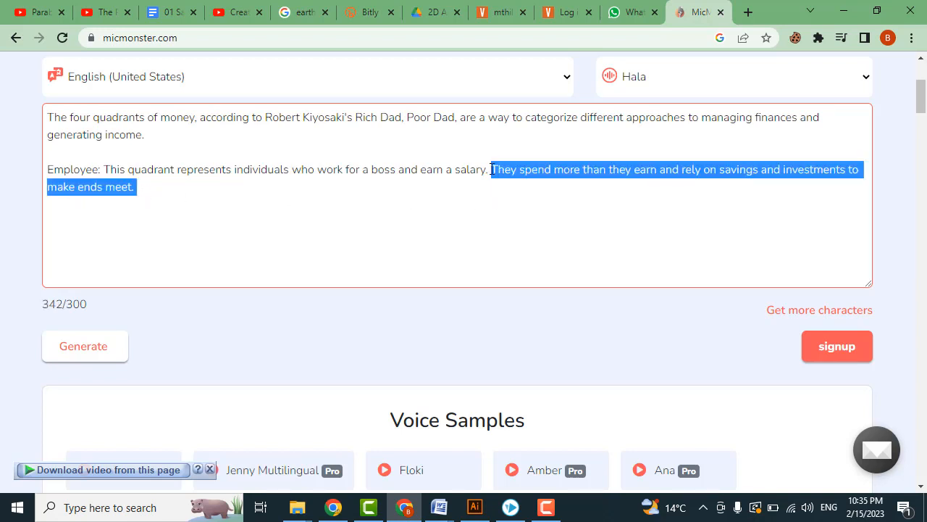
key(BackSpace)
- Generate the speech audio with the Torvi voice and download the resulting file
scroll(625, 215, up, 2)
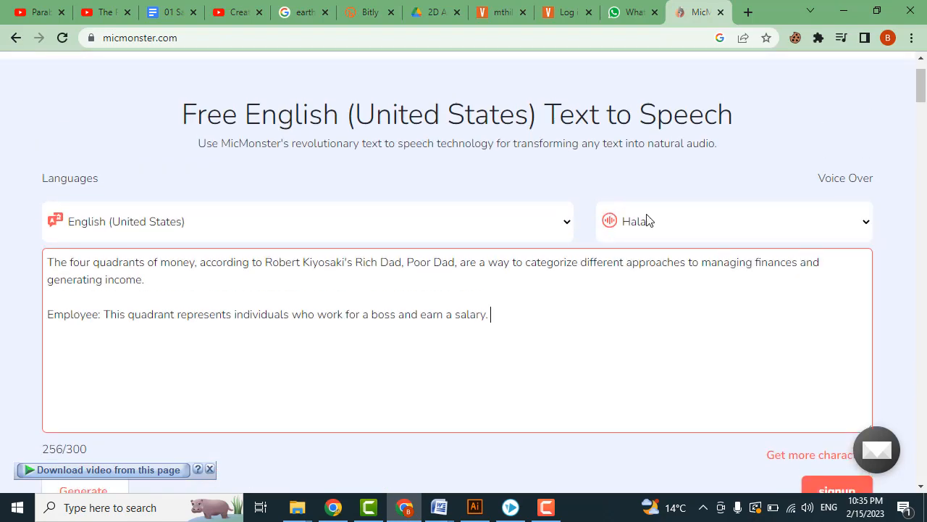
click(660, 227)
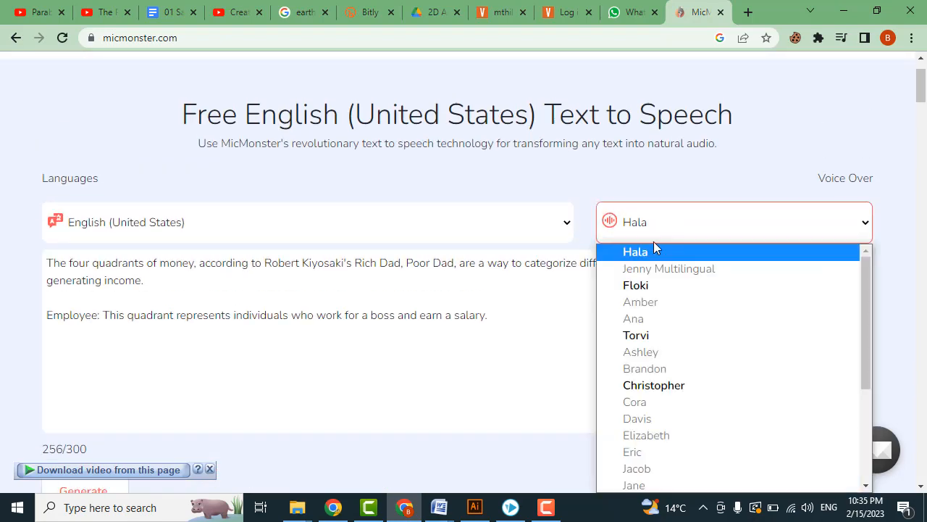
click(650, 333)
scroll(311, 239, down, 2)
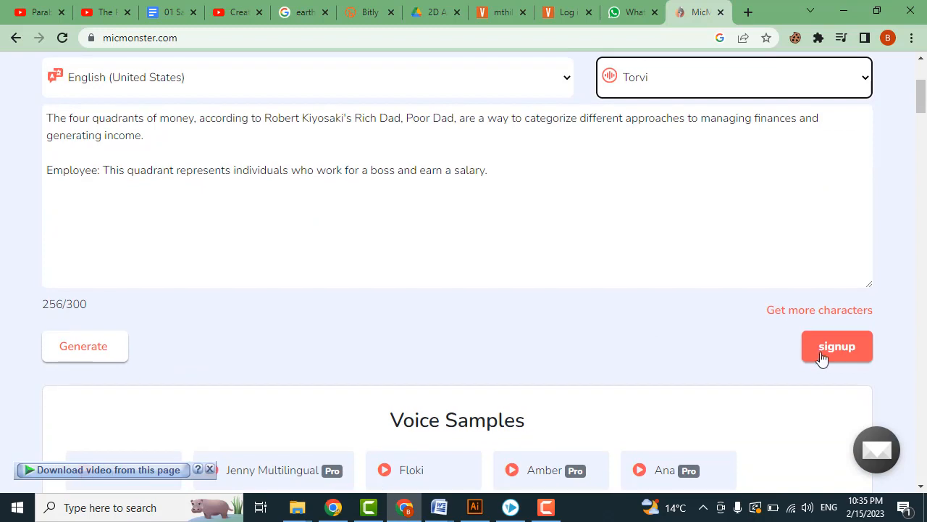
click(118, 353)
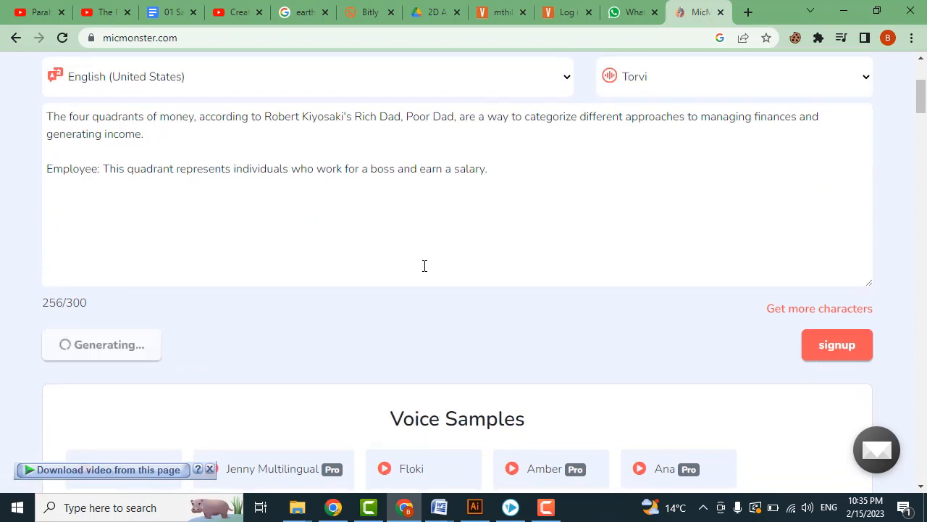
scroll(425, 266, down, 1)
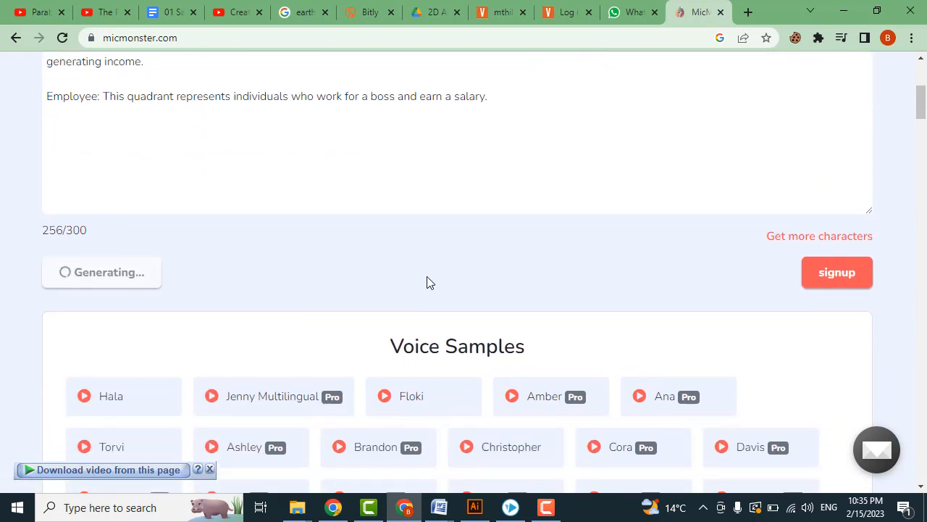
scroll(441, 241, up, 2)
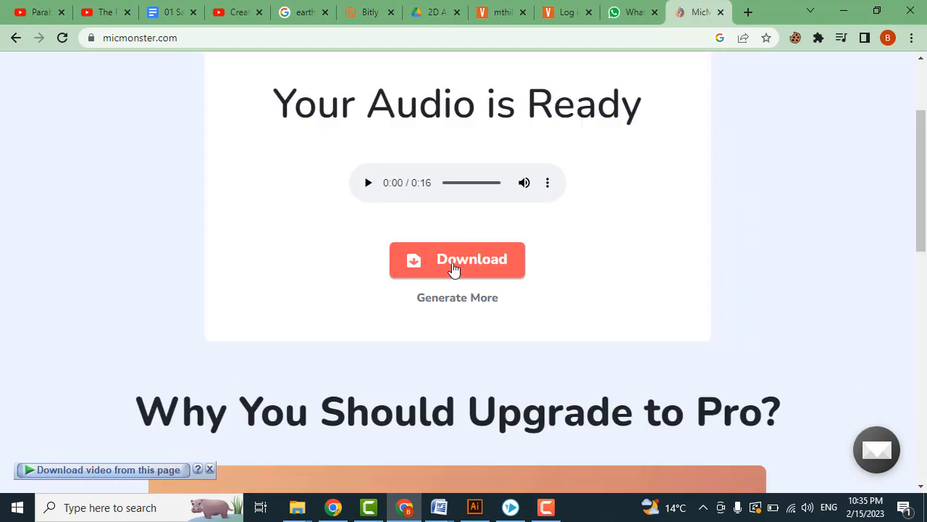
click(452, 268)
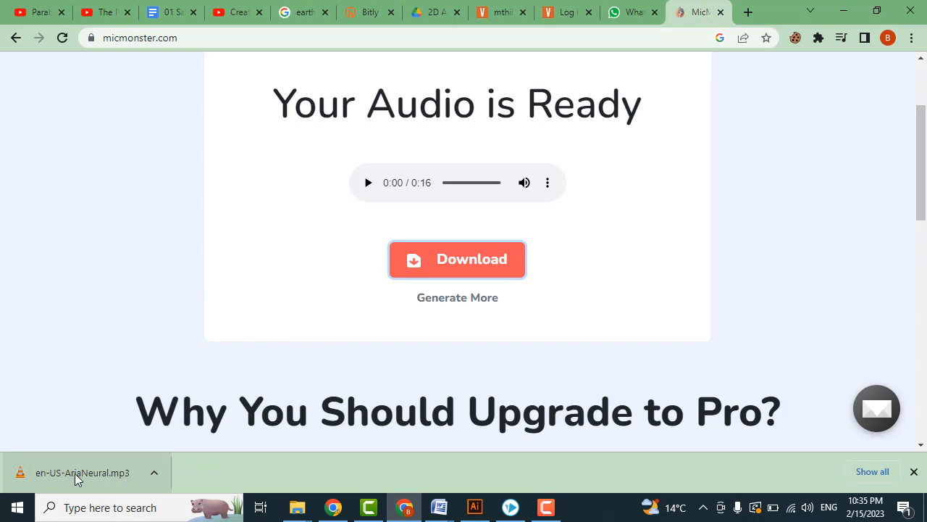
- Switch to VideoScribe, import en-US-AriaNeural.mp3 from Downloads as the voiceover, and preview the scribe from the start
click(511, 507)
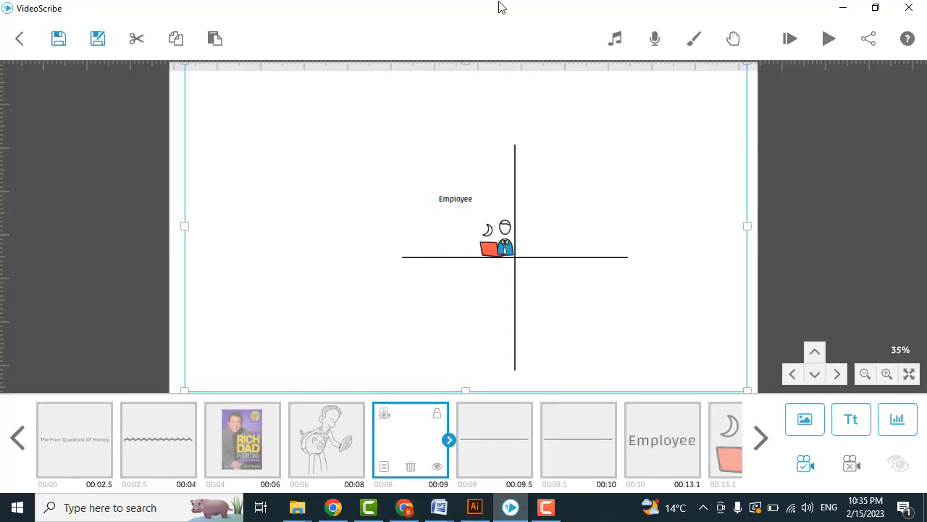
click(655, 40)
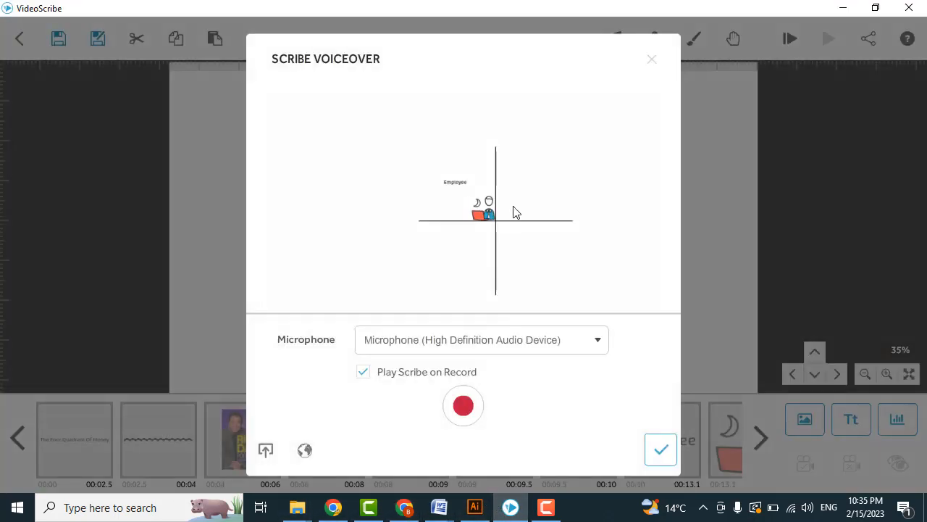
click(262, 464)
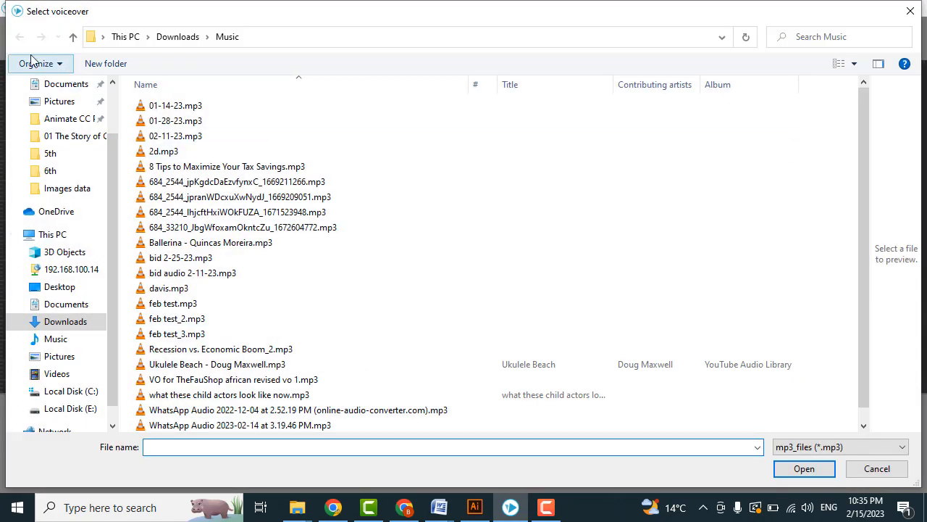
scroll(64, 152, up, 2)
click(65, 132)
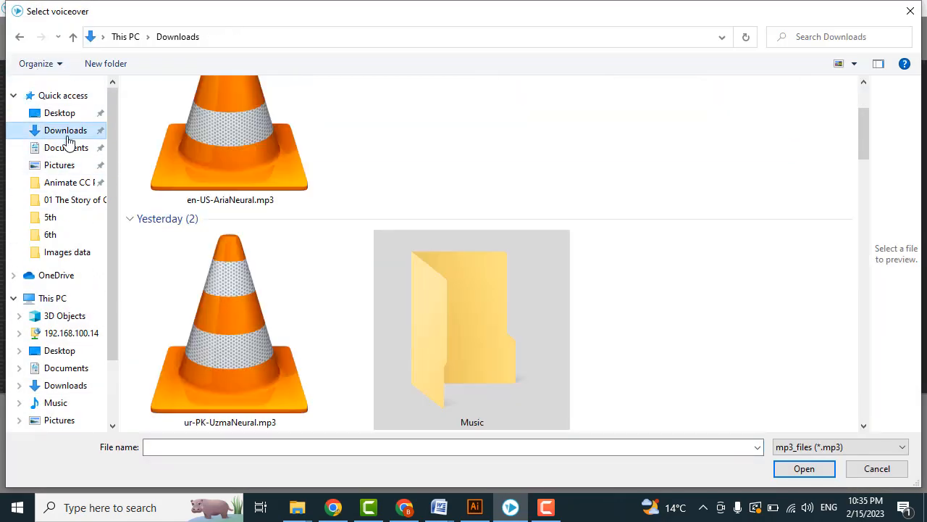
double_click(225, 135)
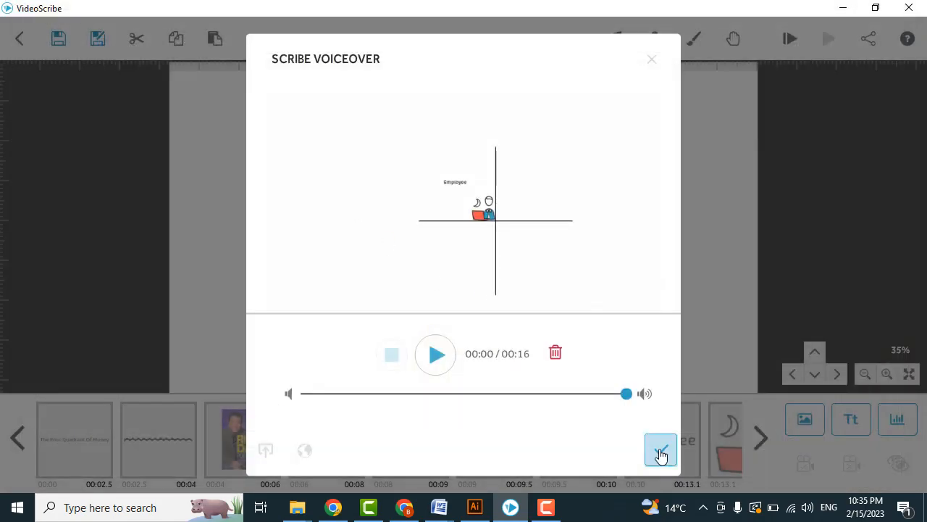
click(660, 452)
click(789, 39)
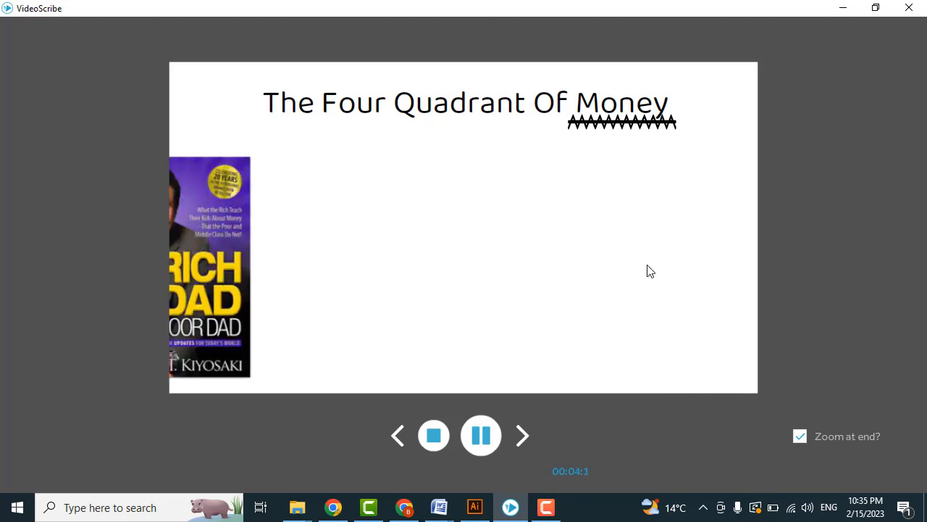
click(435, 437)
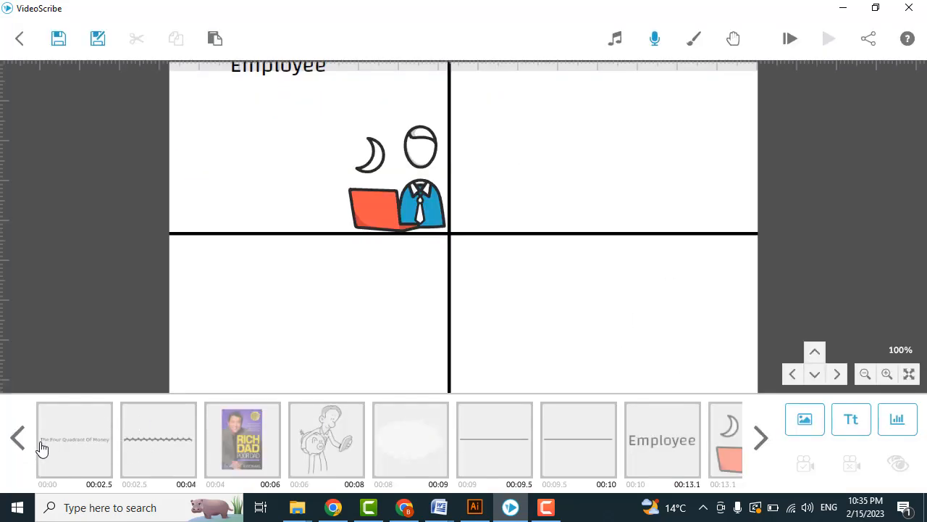
- Set the pause and transition times to 0 s for both the title text and the zigzag underline
click(74, 439)
click(46, 465)
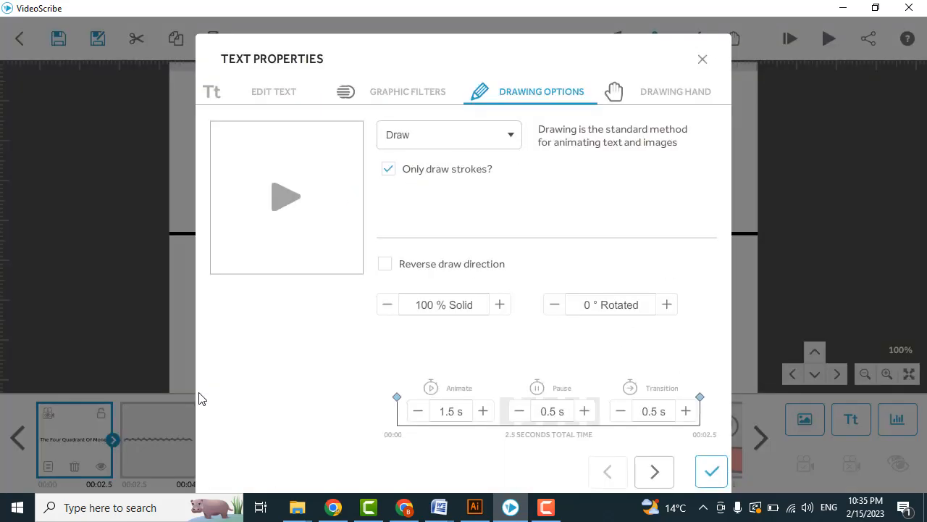
click(618, 415)
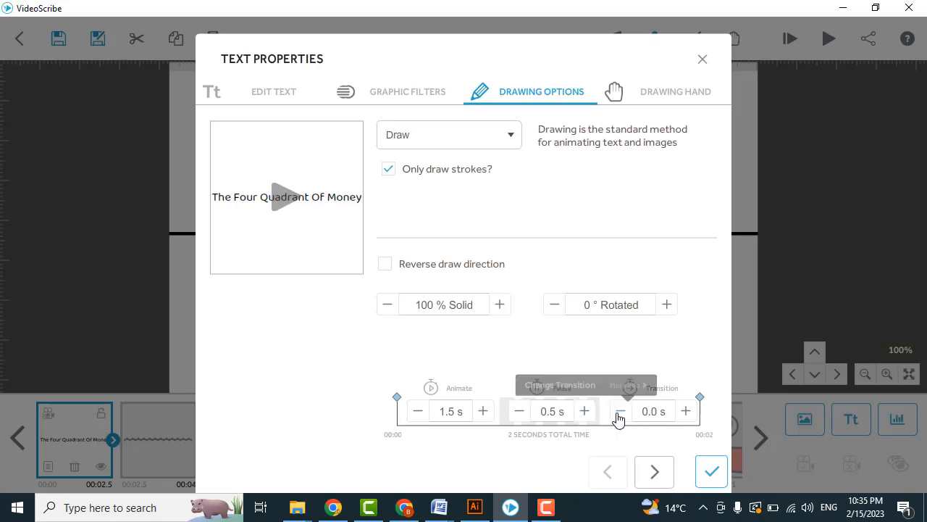
click(528, 418)
click(654, 472)
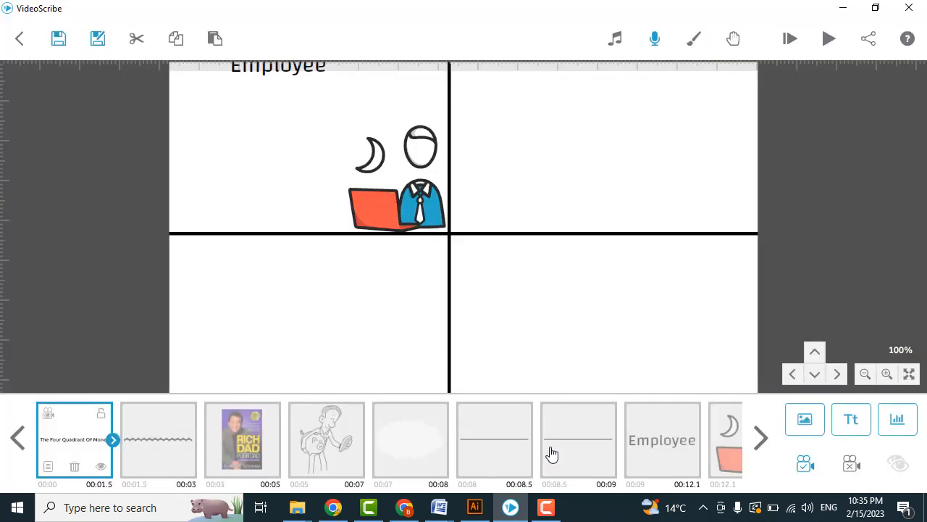
click(518, 411)
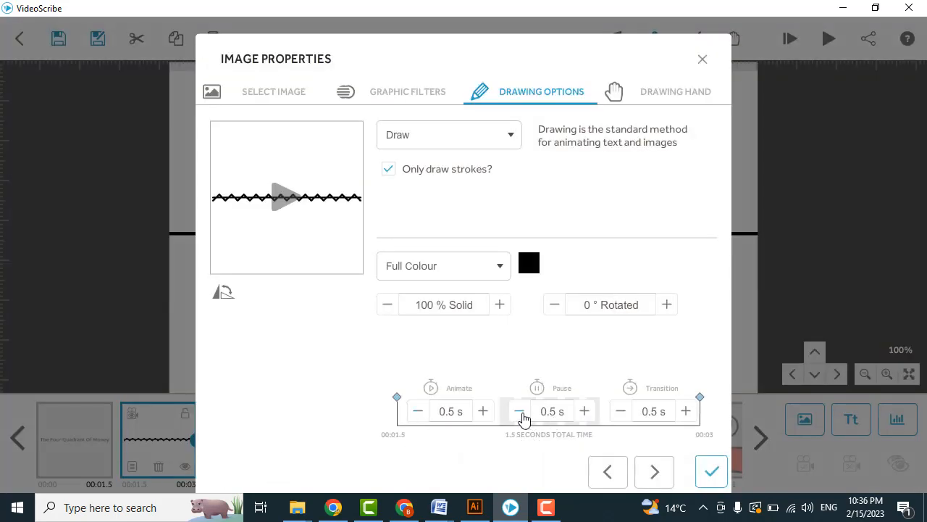
click(620, 411)
click(666, 479)
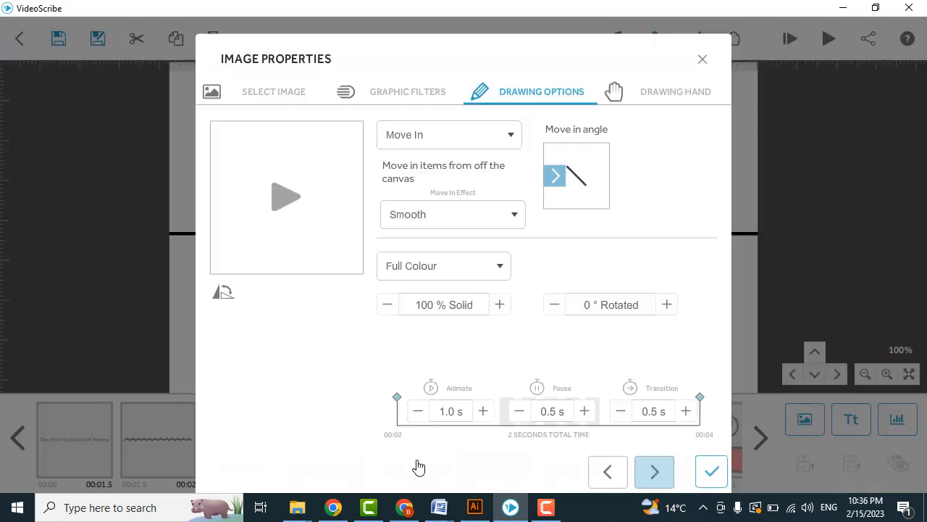
- Set the Rich Dad Poor Dad book cover's animate time to 0.5 s and preview the scribe from the start
click(418, 410)
click(710, 471)
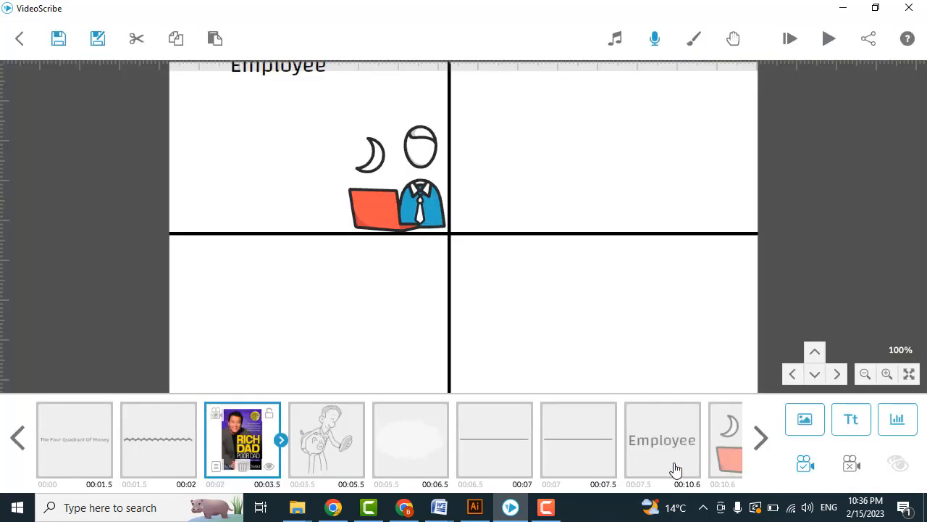
click(790, 39)
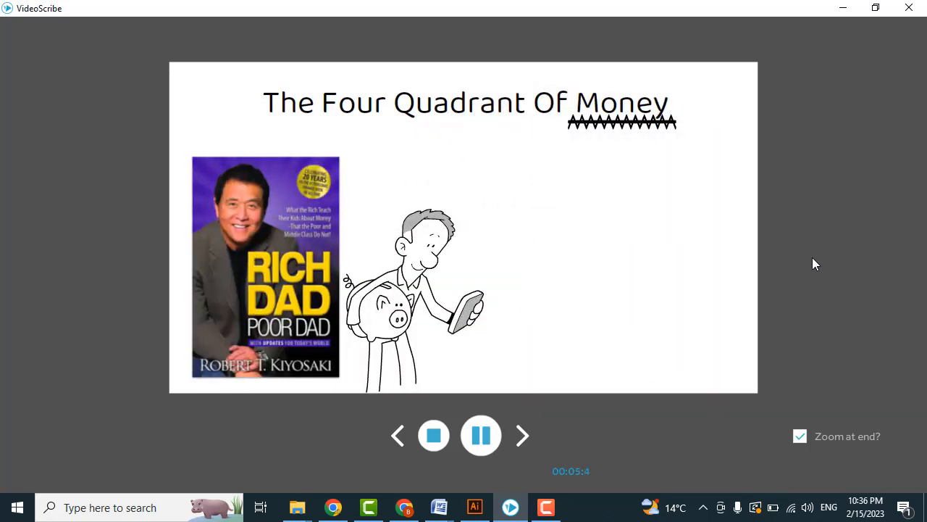
click(434, 435)
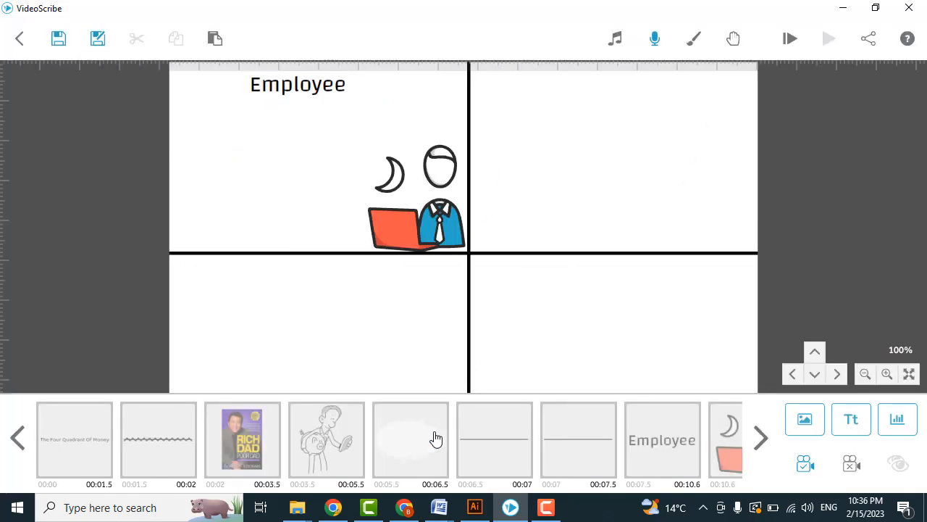
- Set the Rich Dad Poor Dad book cover's pause time to 2.5 s
click(264, 448)
click(215, 472)
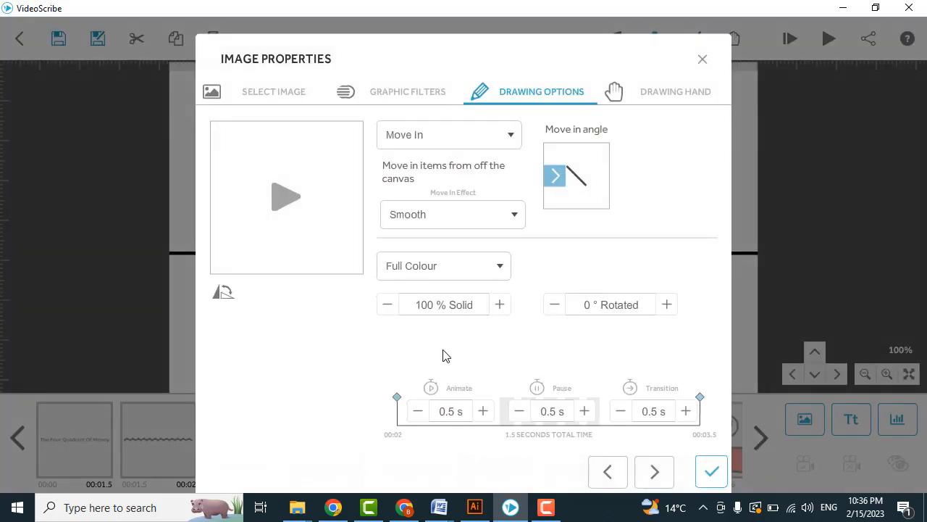
click(584, 410)
click(584, 411)
click(584, 411)
click(584, 410)
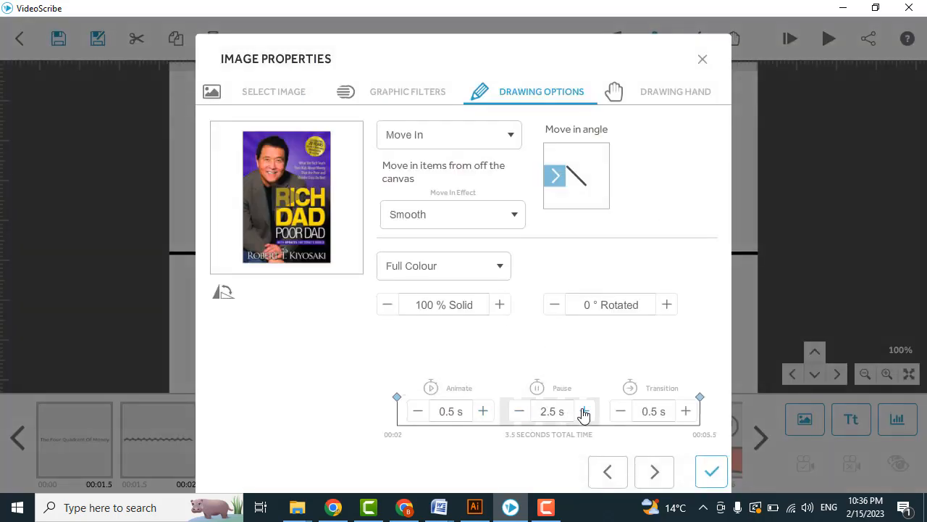
click(710, 473)
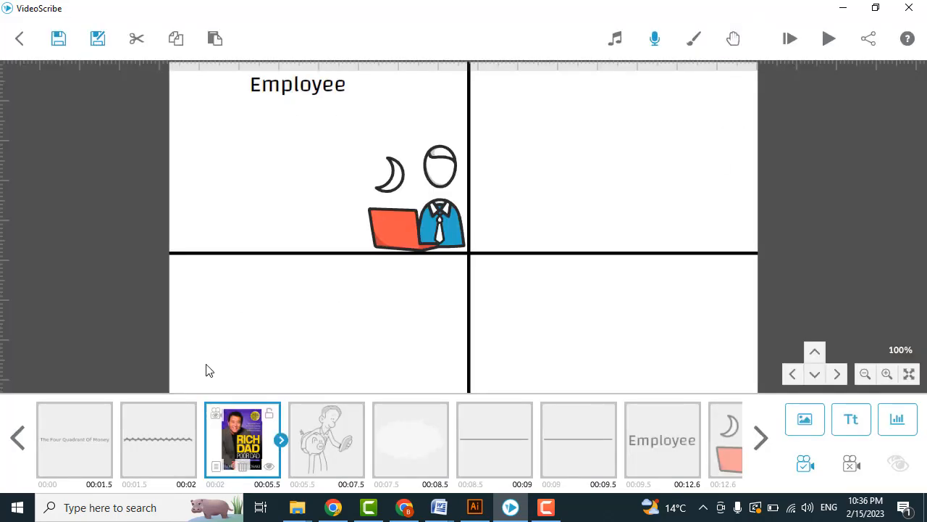
- Preview the scribe from the title element, and again from the Employee text with Zoom at end turned off
click(64, 468)
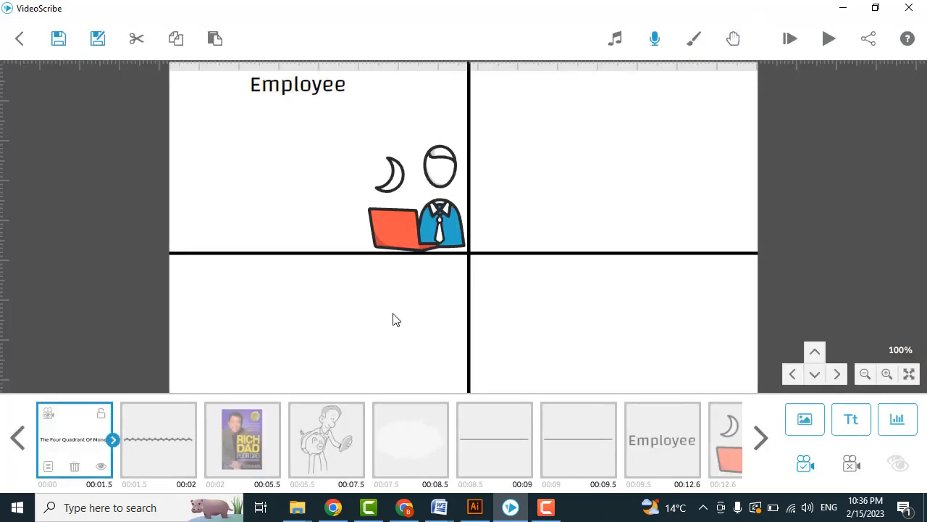
click(831, 45)
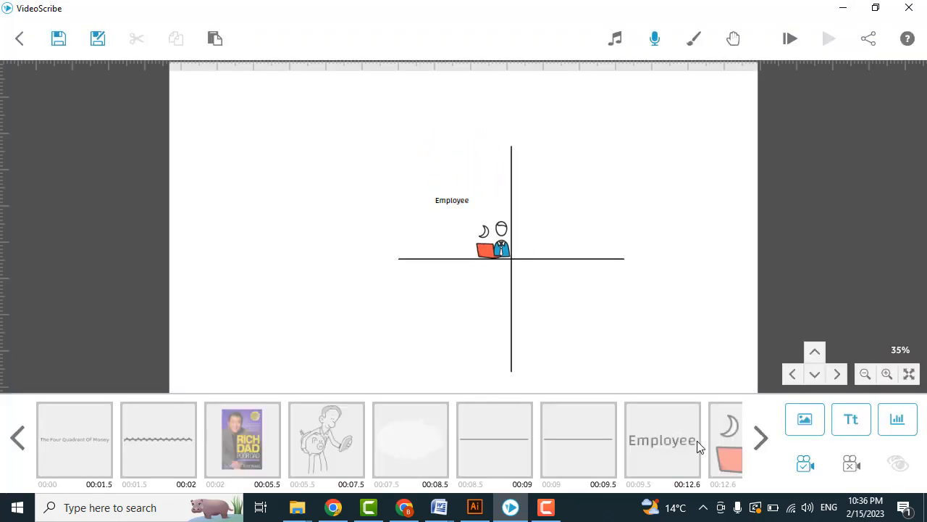
click(693, 443)
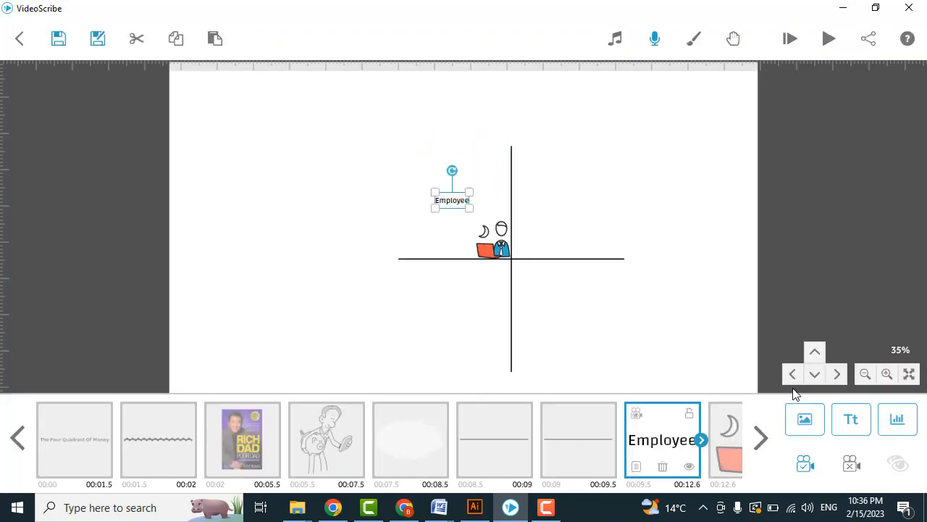
click(828, 38)
click(803, 435)
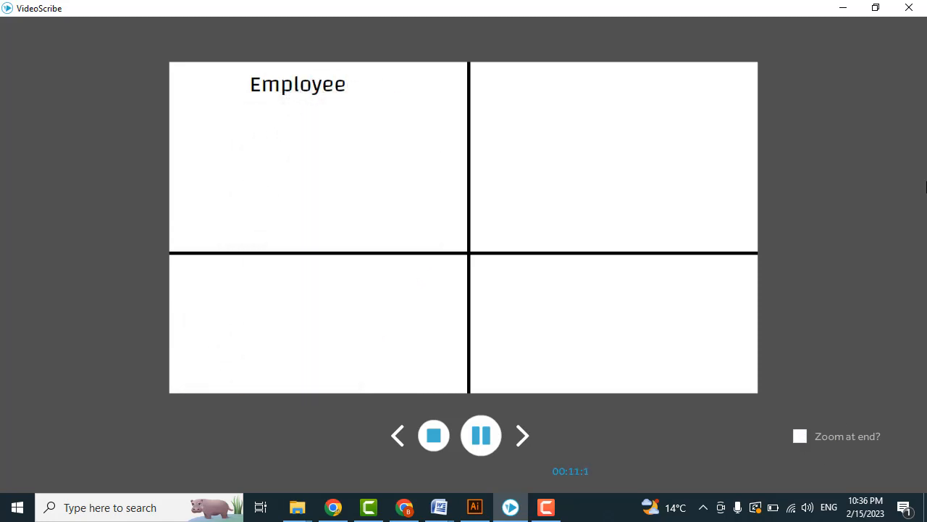